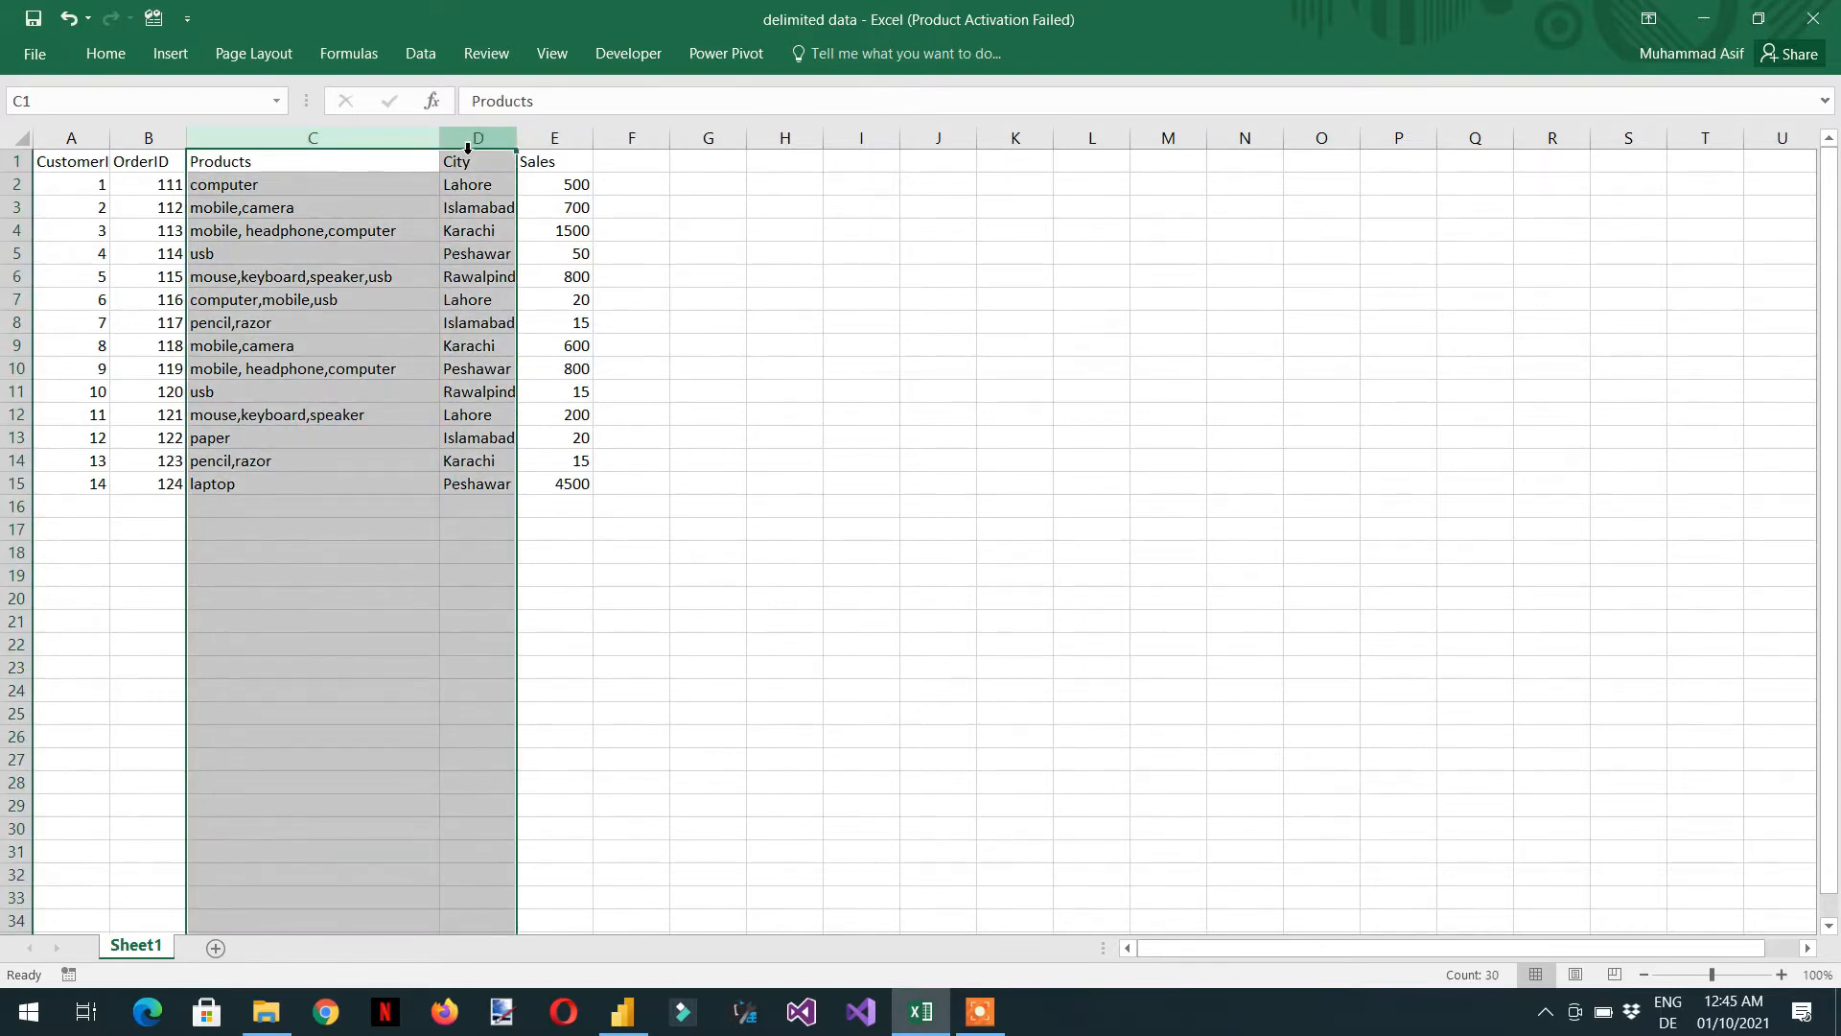
# - Switch to Power BI Desktop and open the Sheet1 data for transformation in the Power Query Editor
pyautogui.click(472, 182)
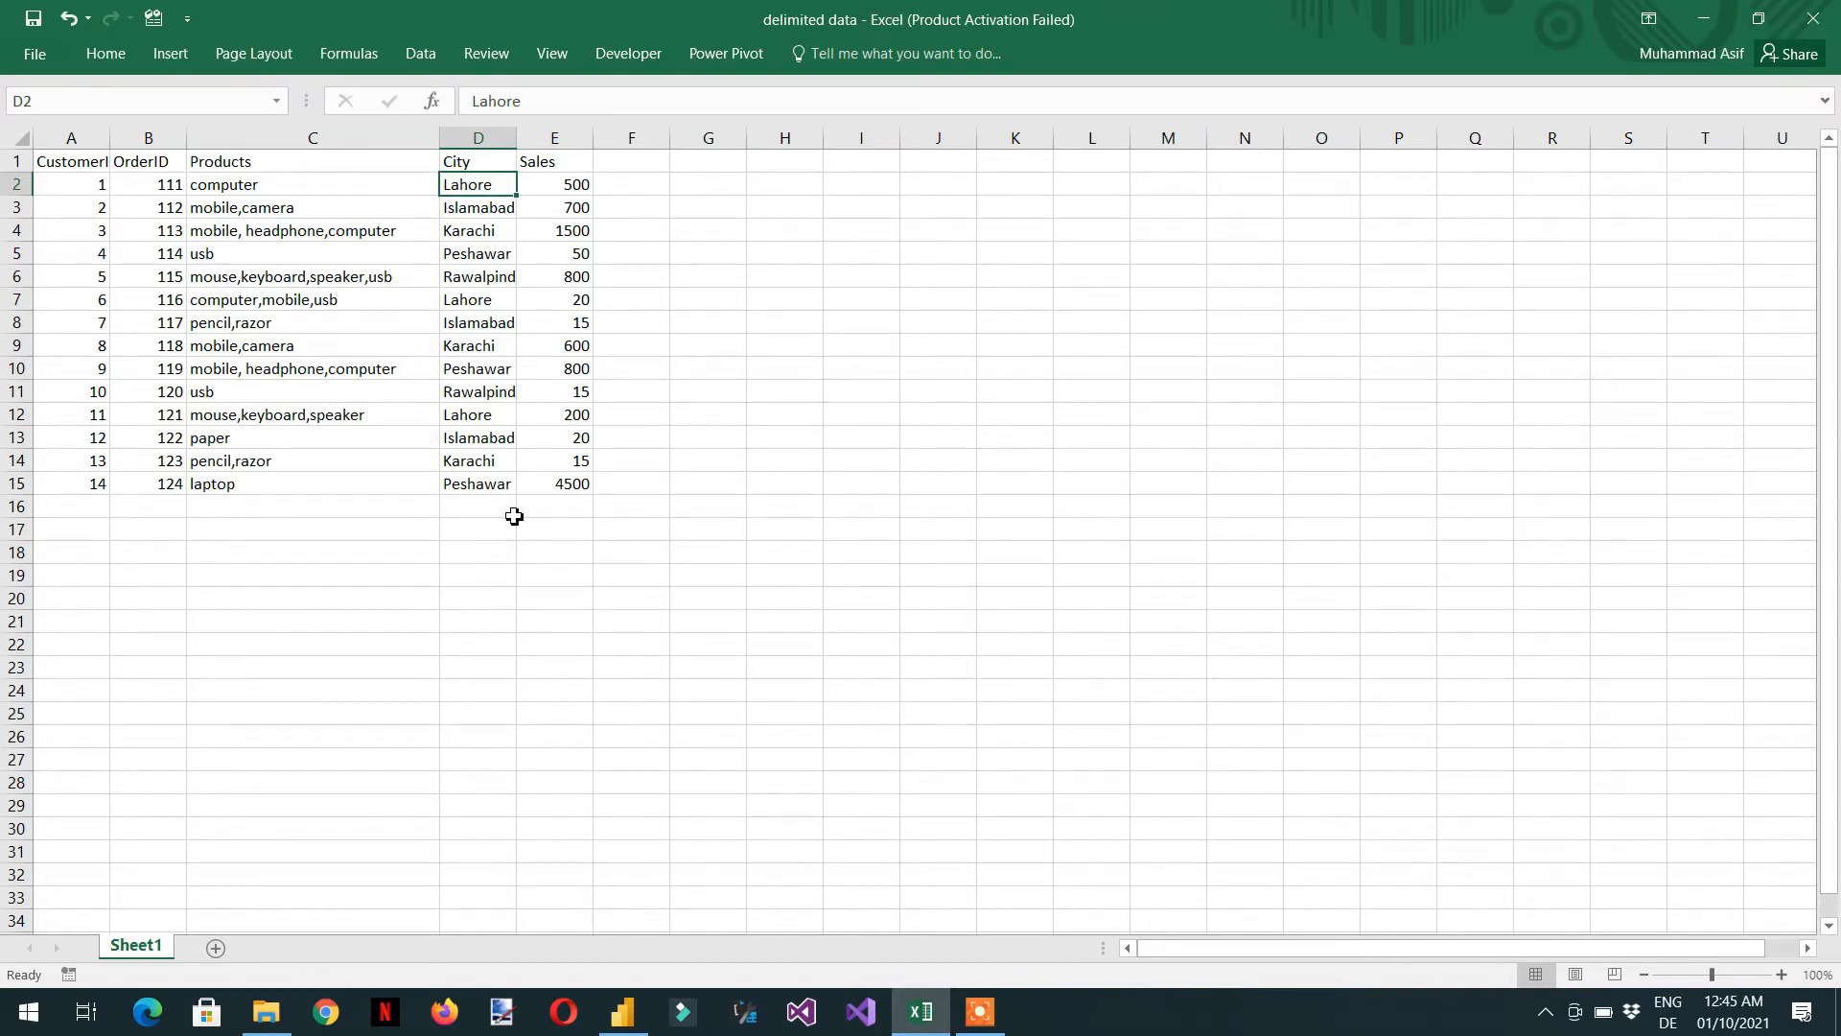
pyautogui.click(623, 1011)
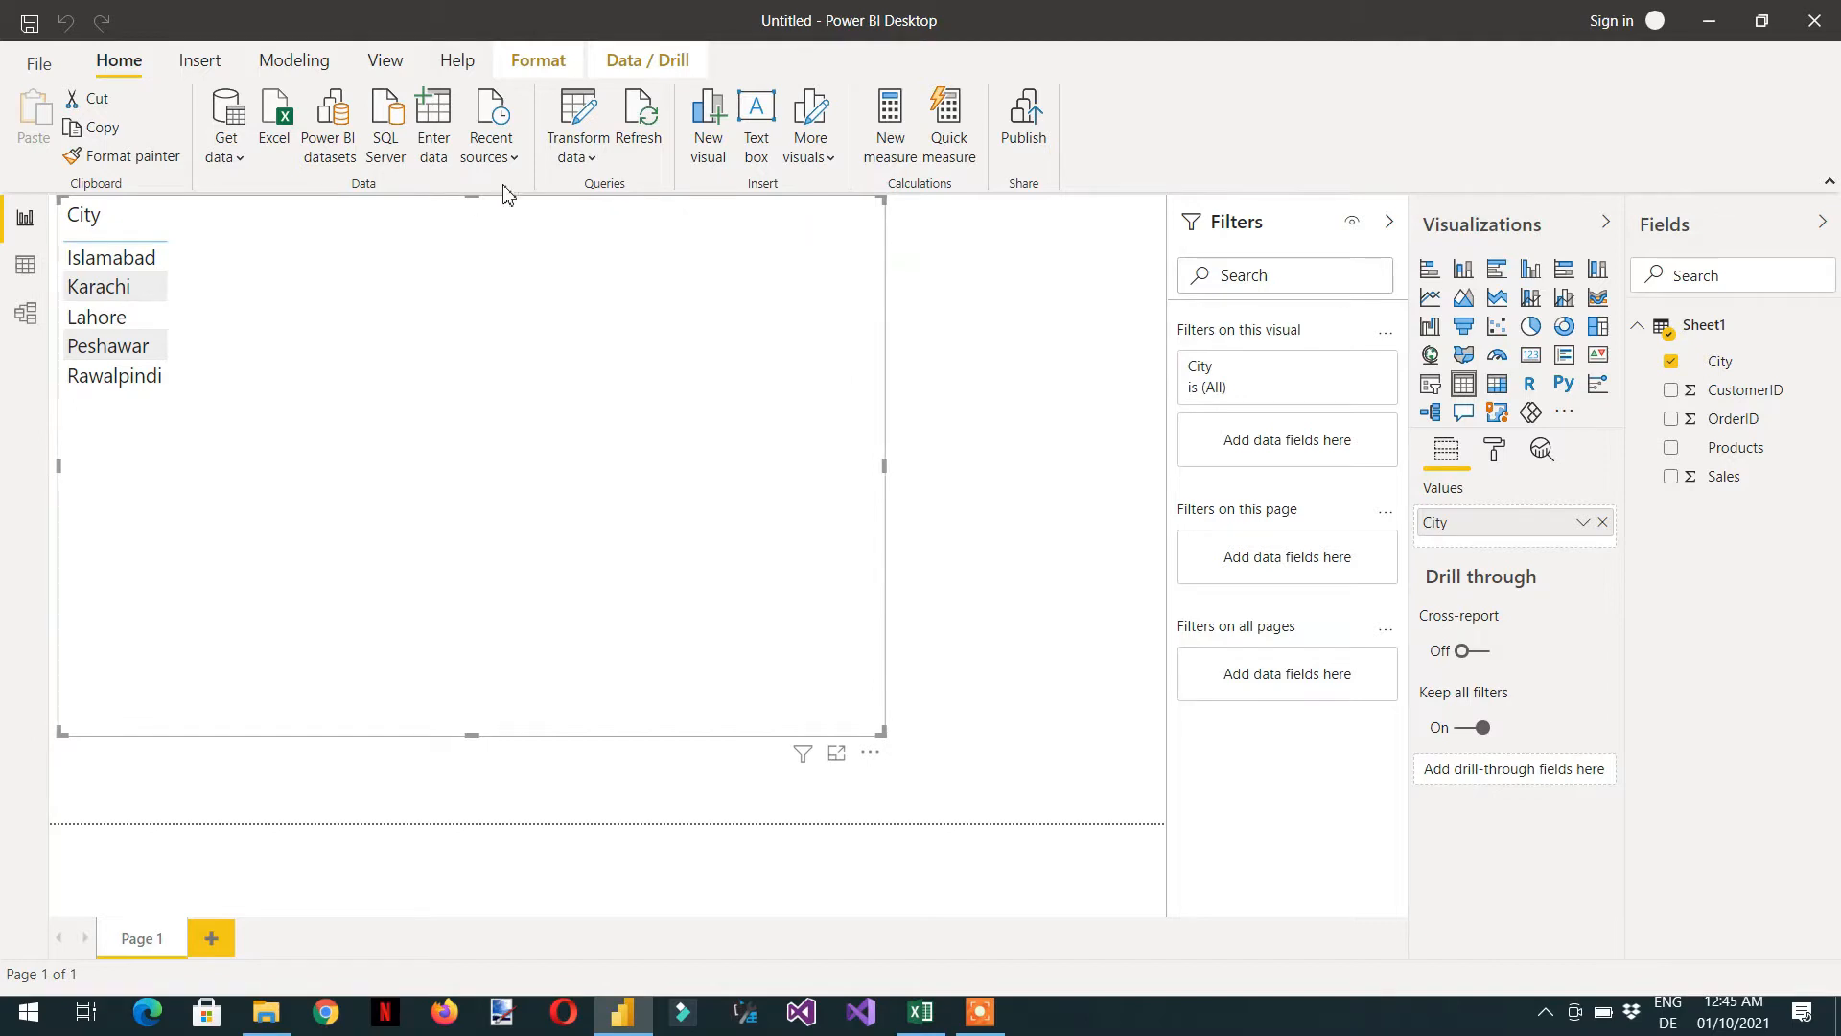
pyautogui.click(592, 159)
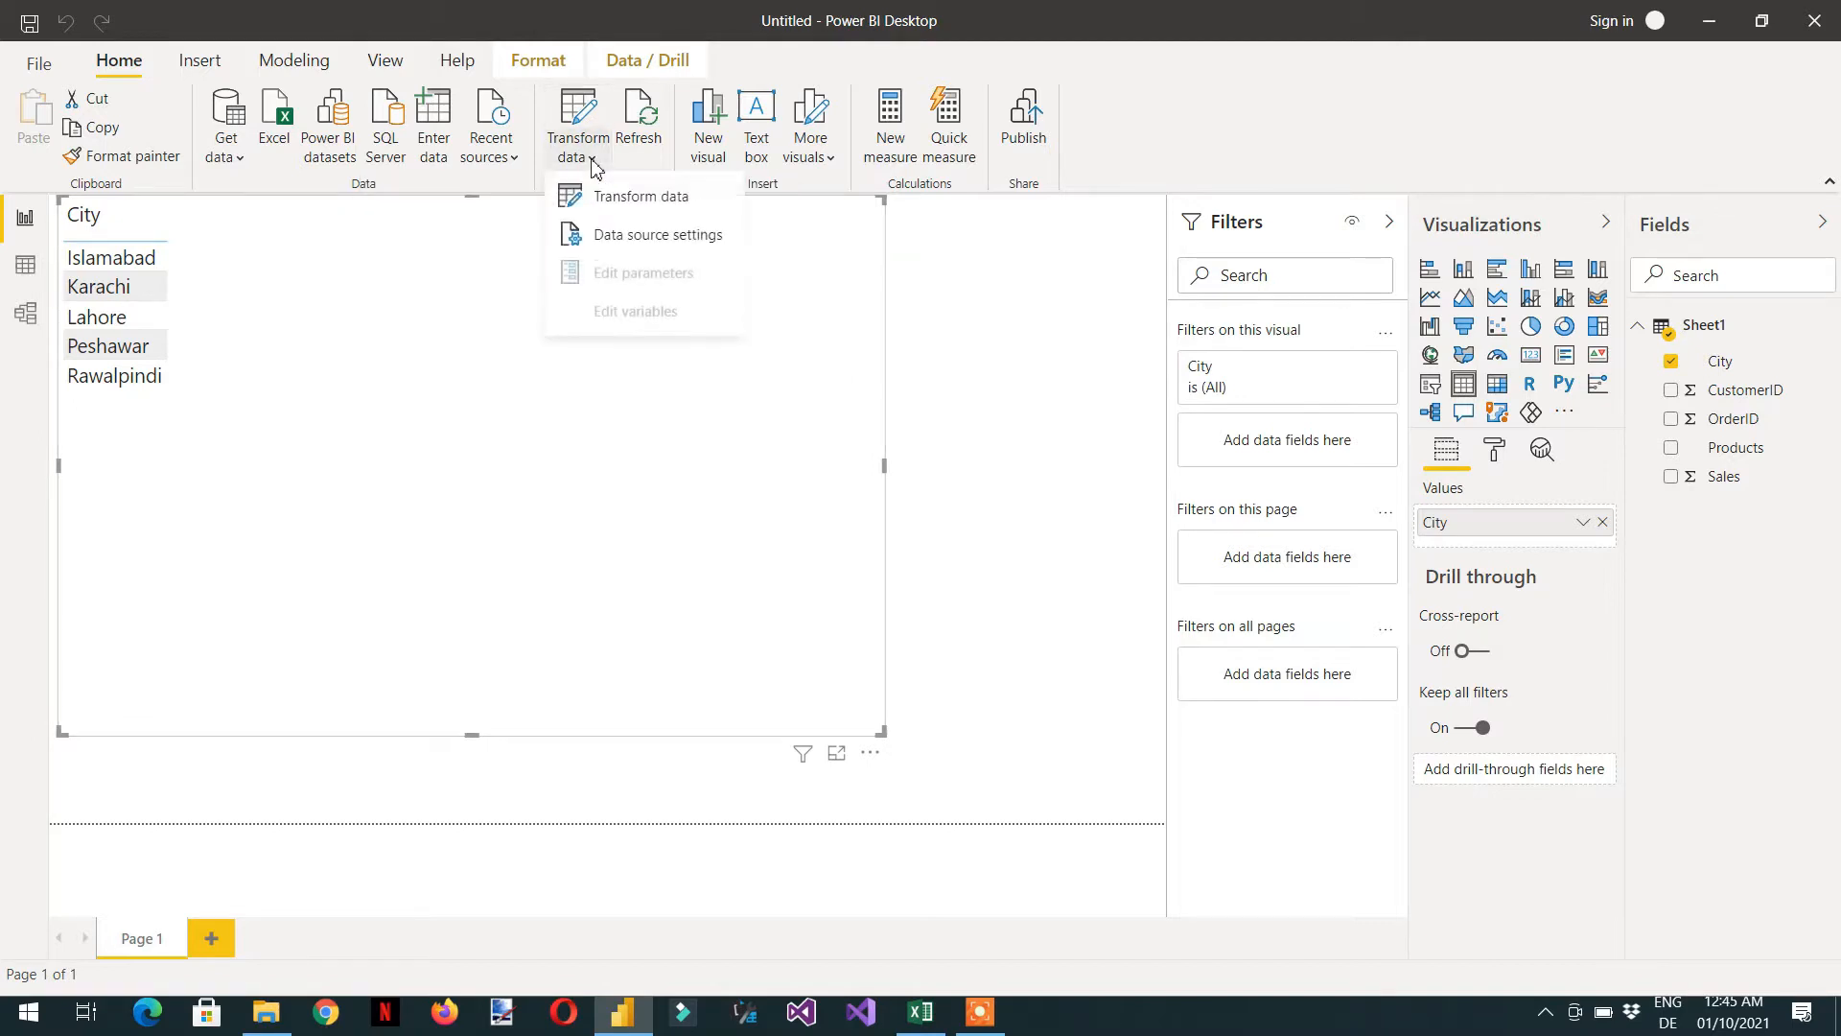
pyautogui.click(607, 203)
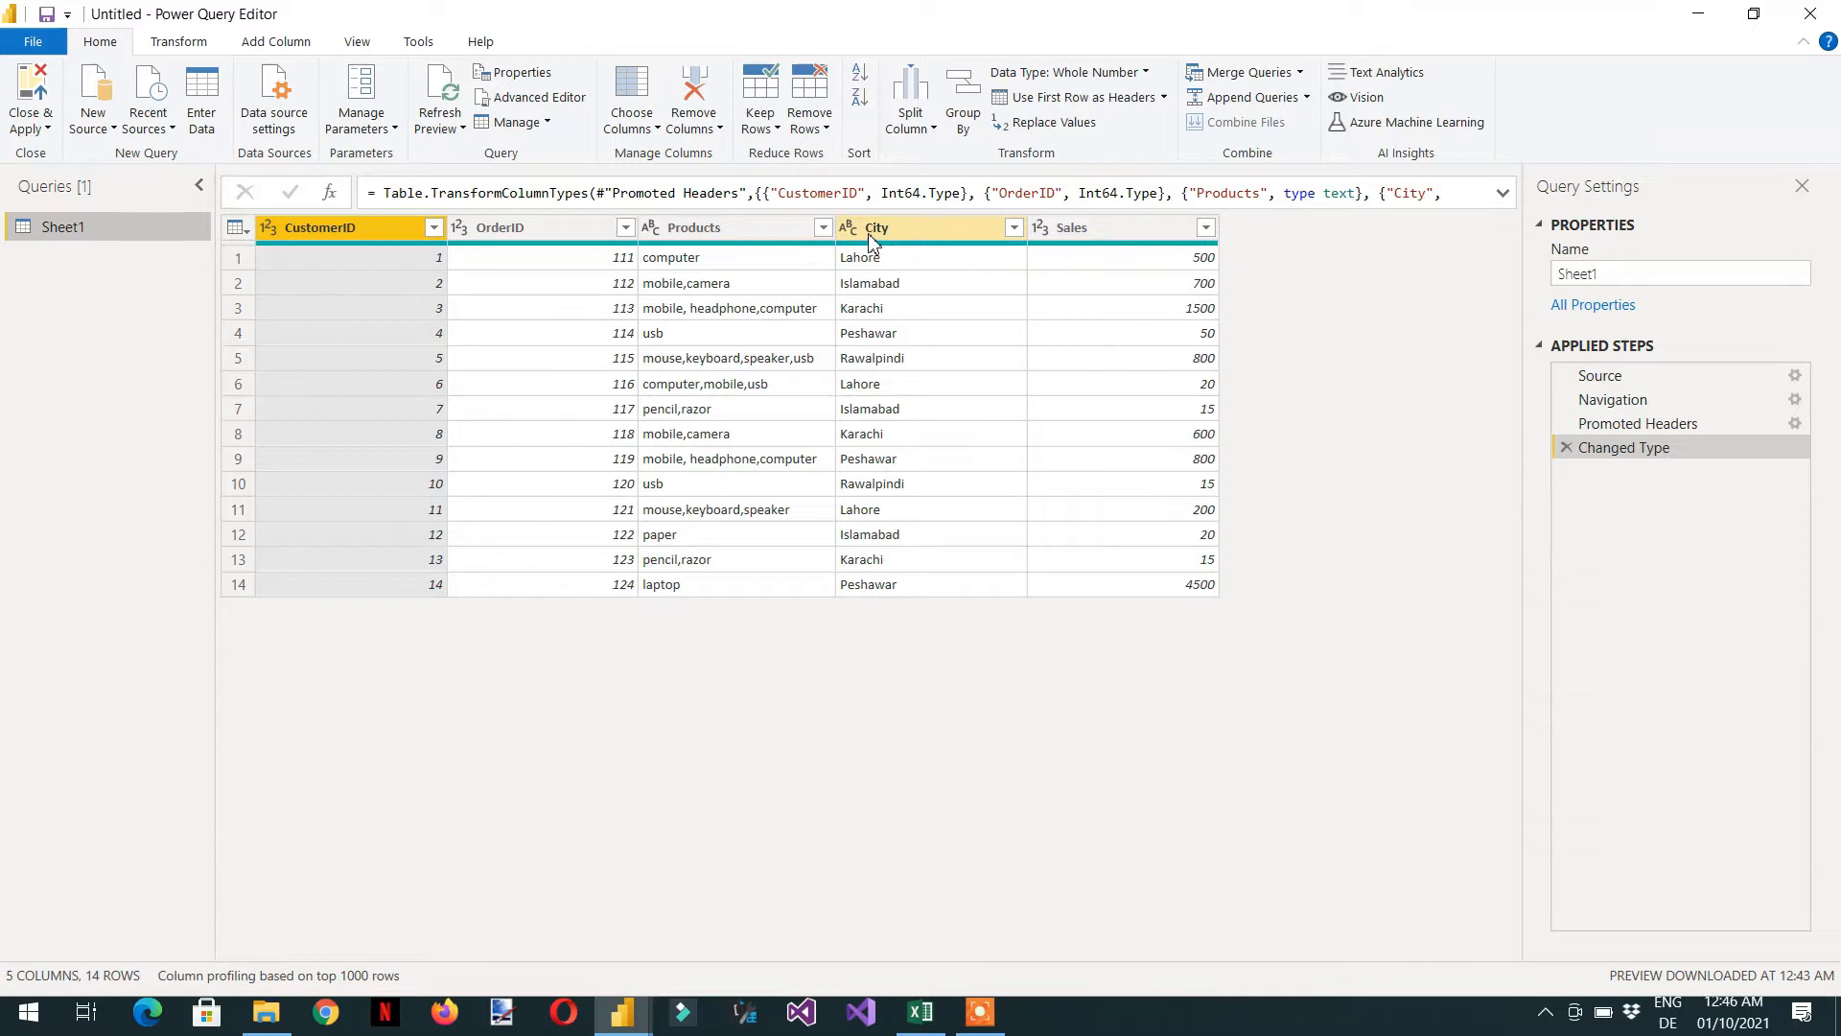
# - Remove the Sales, CustomerID and OrderID columns from the Sheet1 query and move City ahead of Products
pyautogui.click(1060, 227)
pyautogui.rightClick(1060, 227)
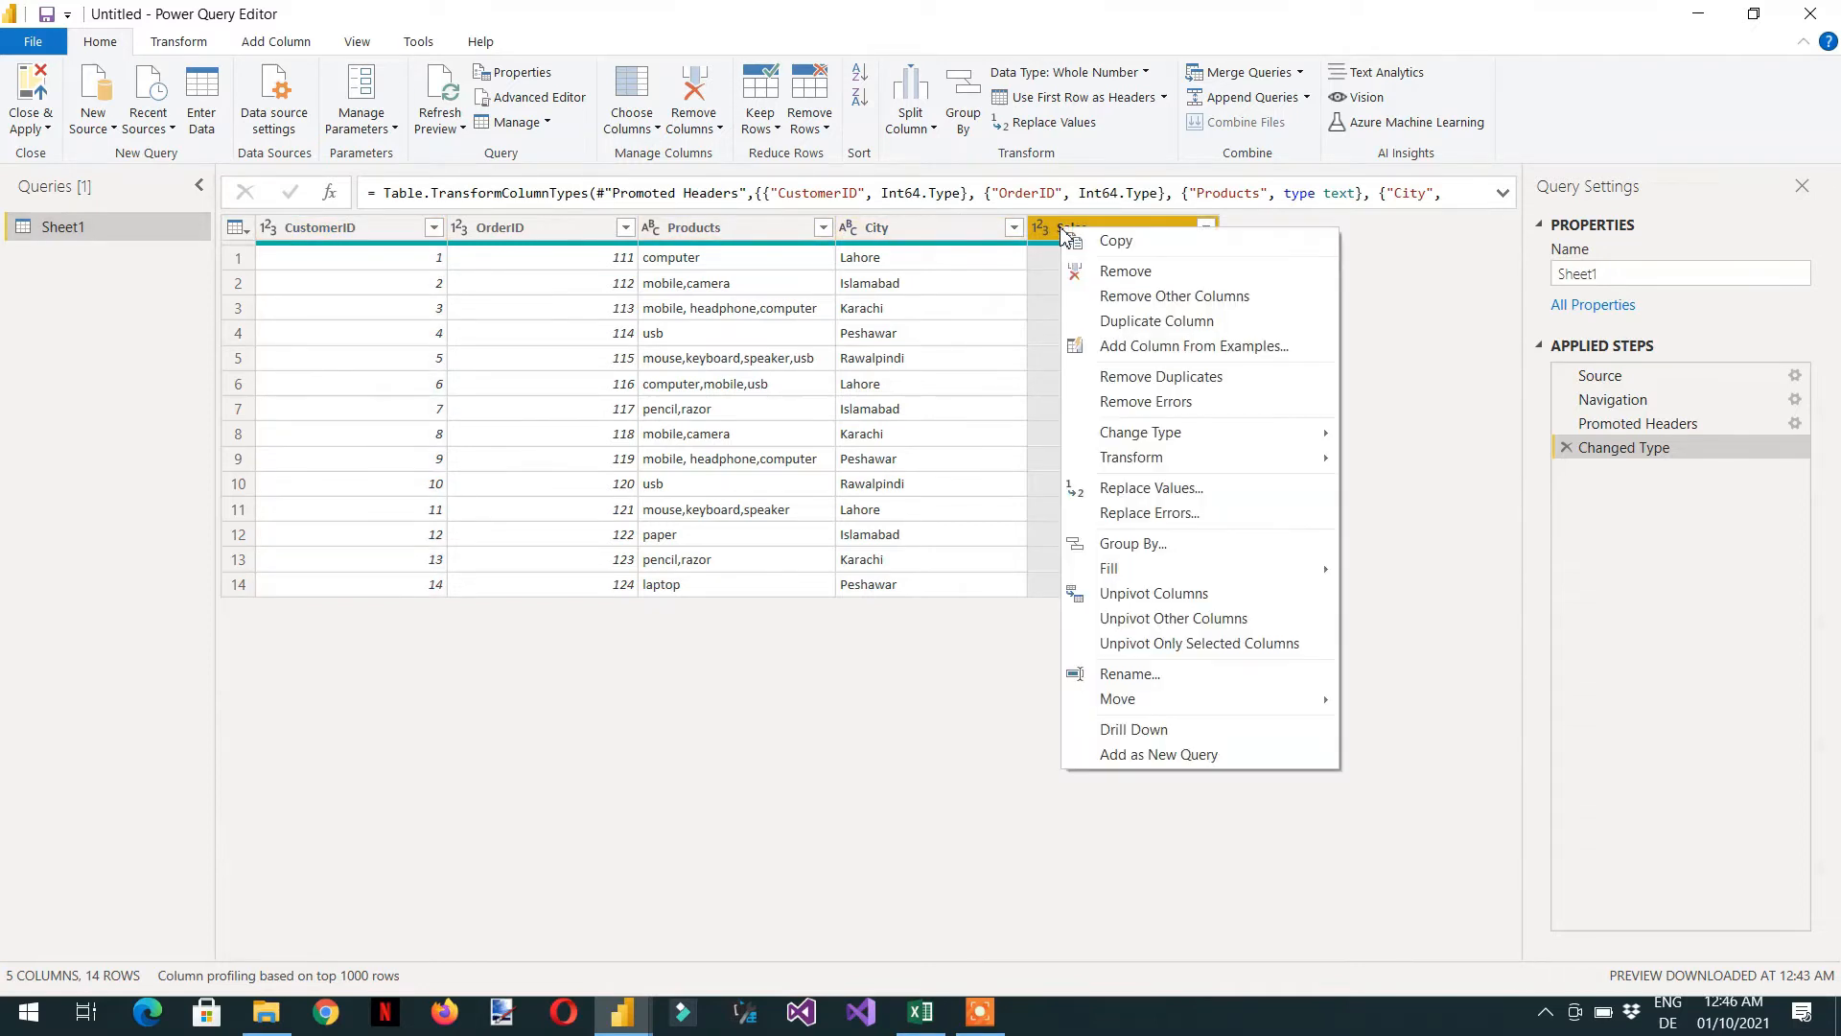
pyautogui.click(1115, 272)
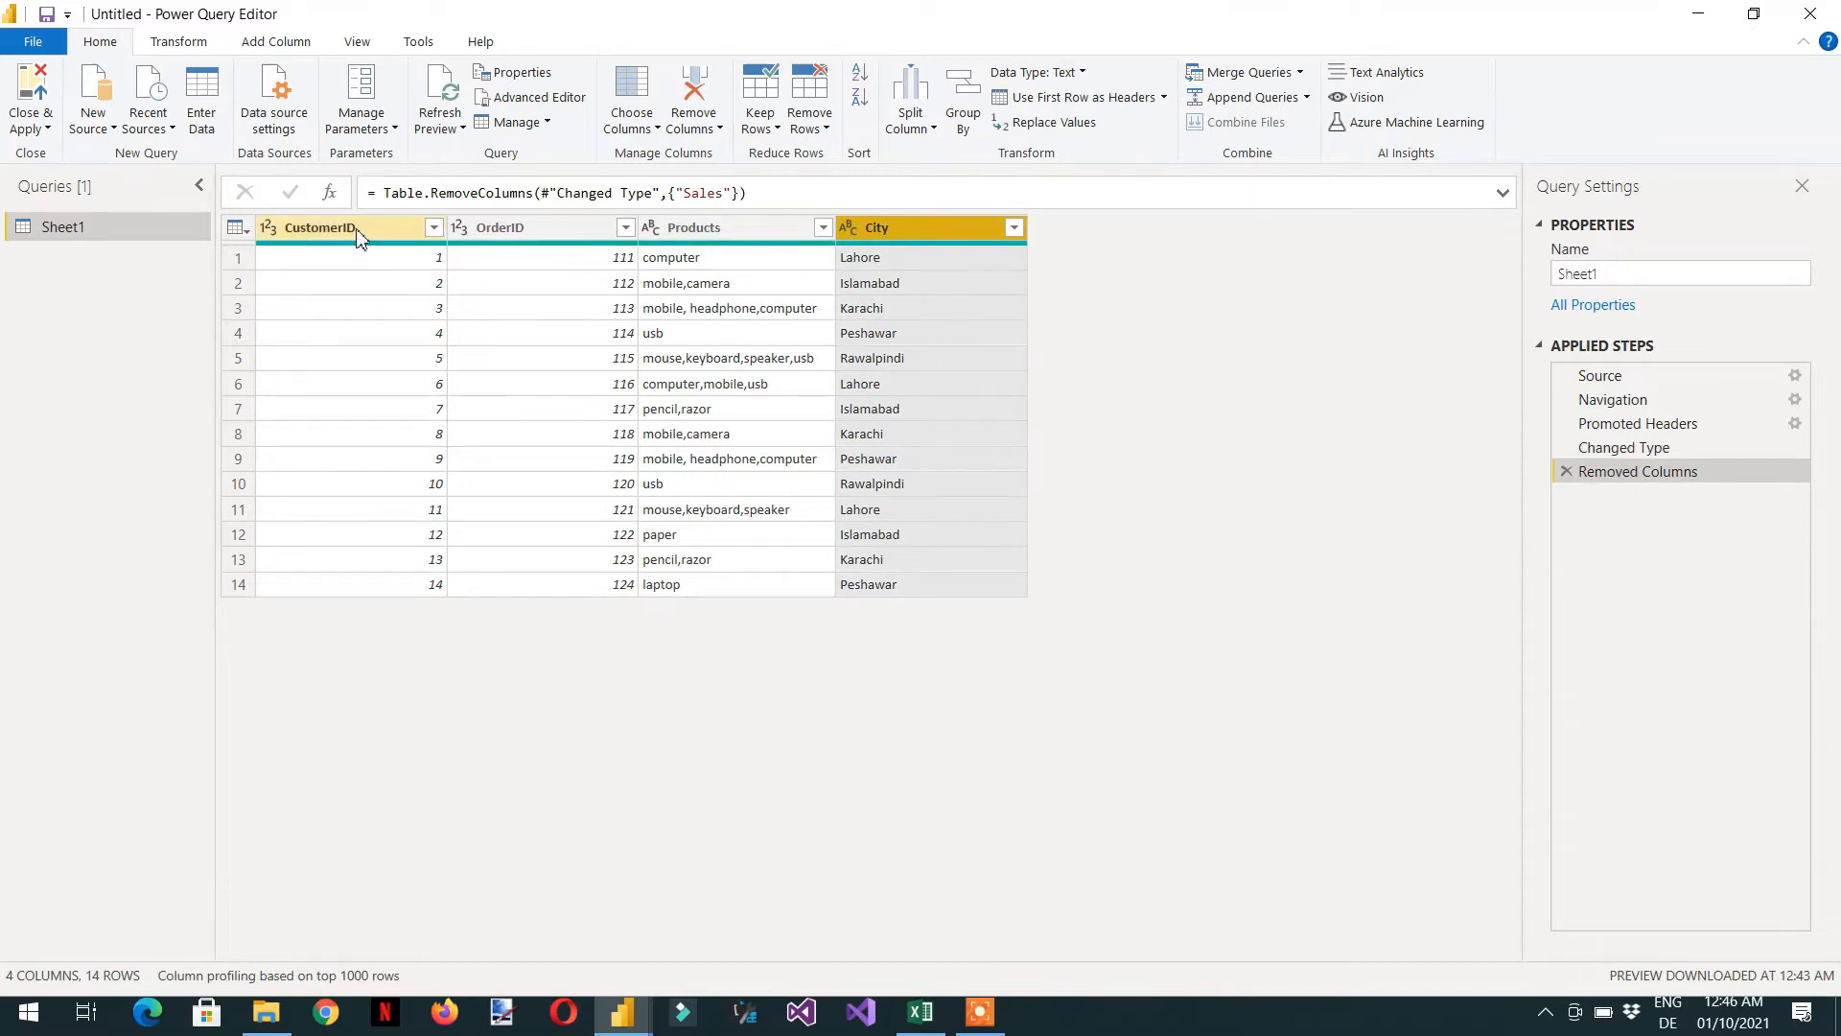
pyautogui.click(355, 229)
pyautogui.keyDown('ctrl'); pyautogui.click(482, 230); pyautogui.keyUp('ctrl')
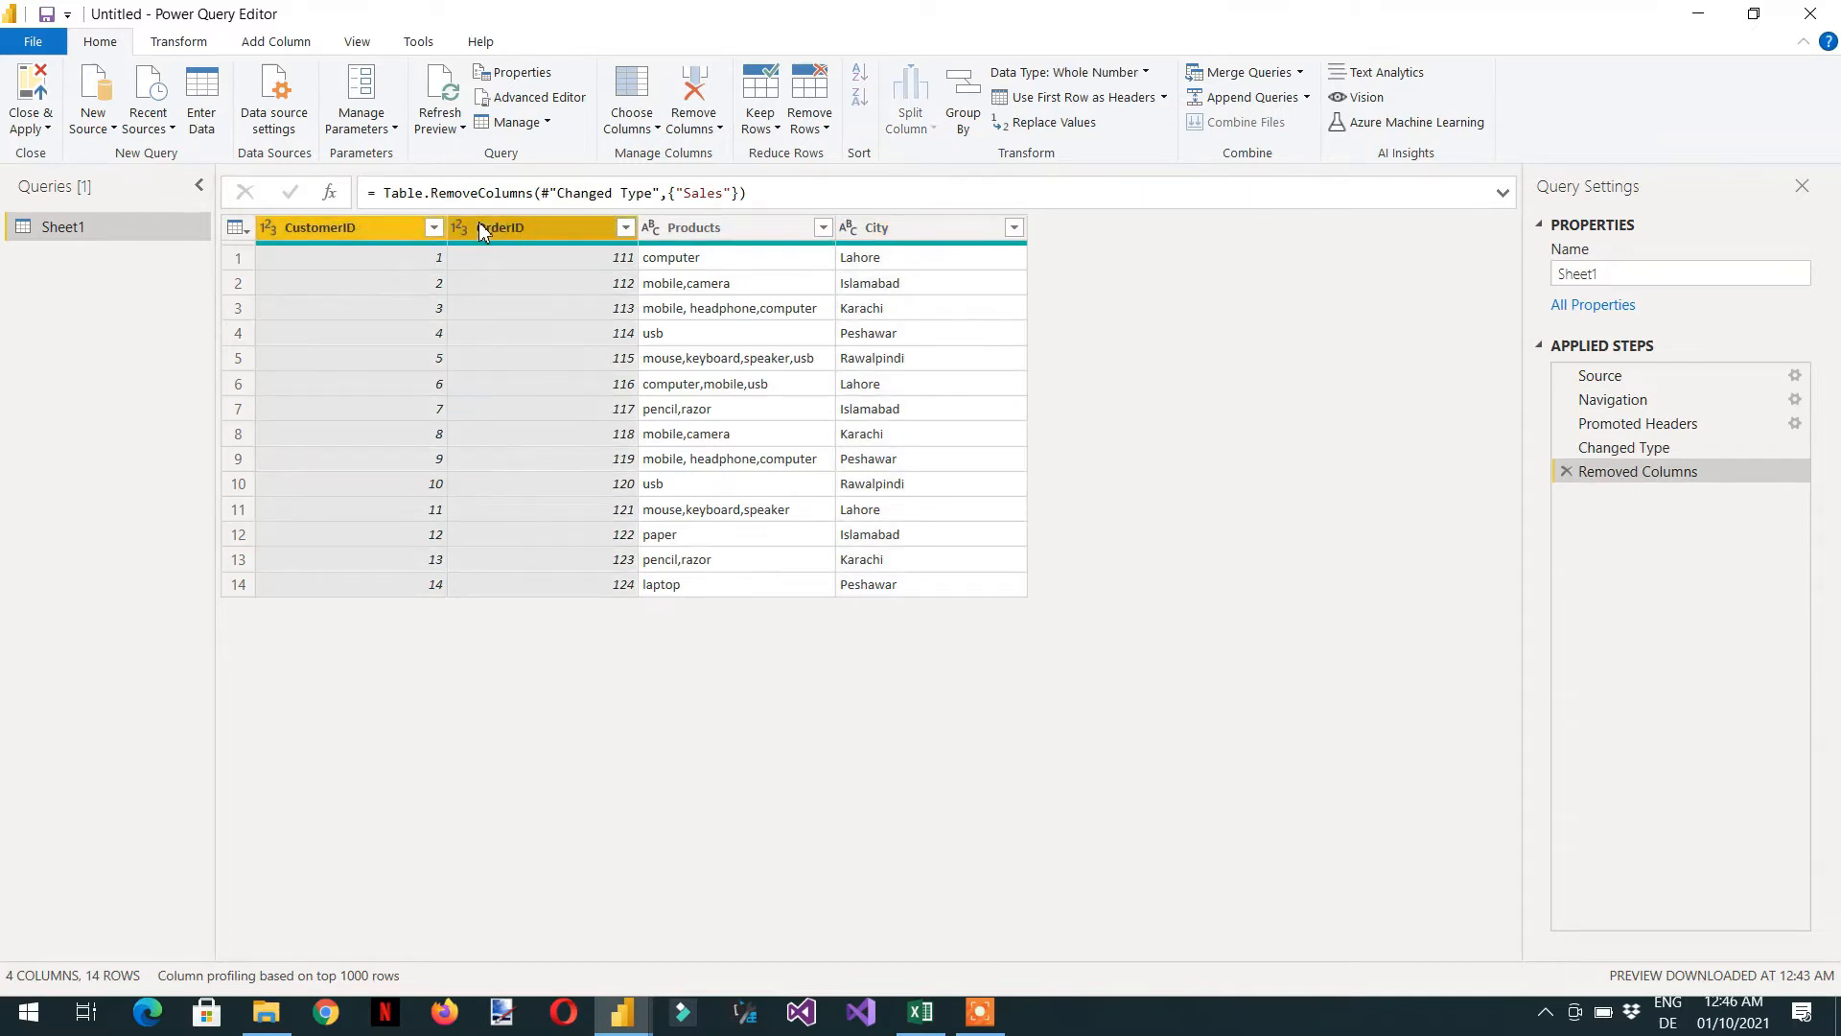
pyautogui.rightClick(482, 230)
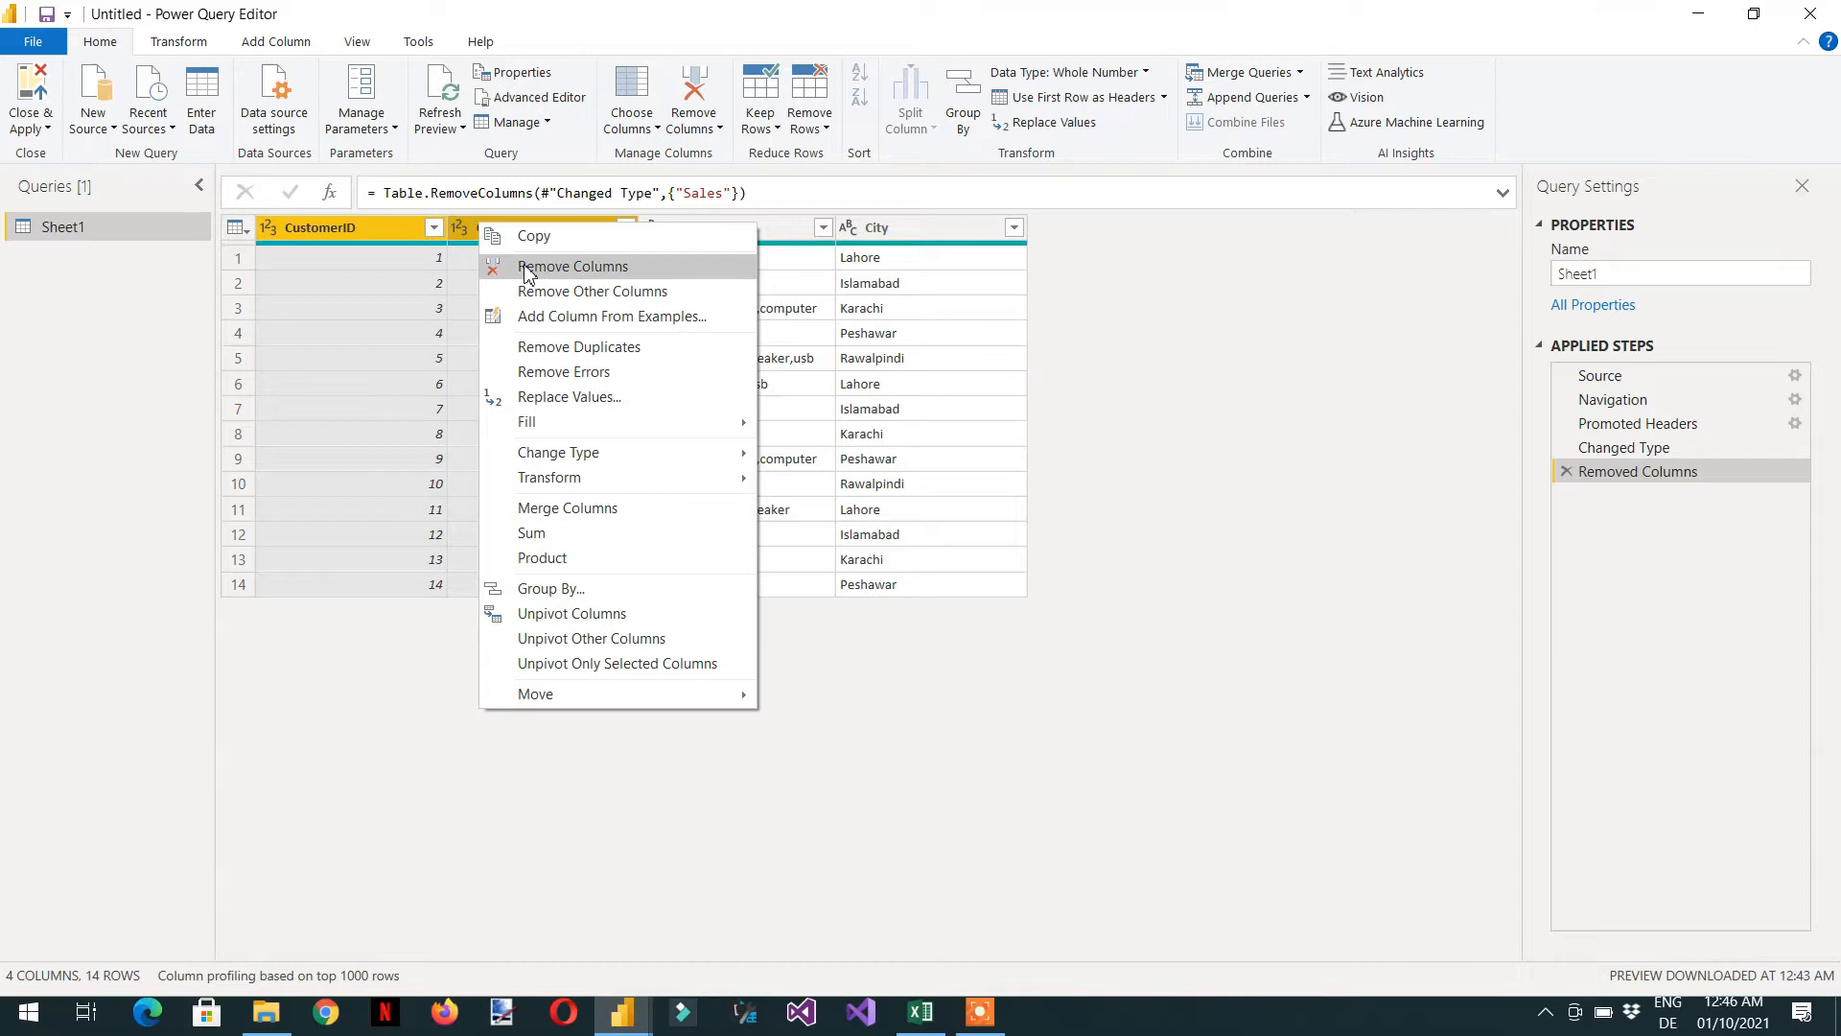
pyautogui.click(572, 267)
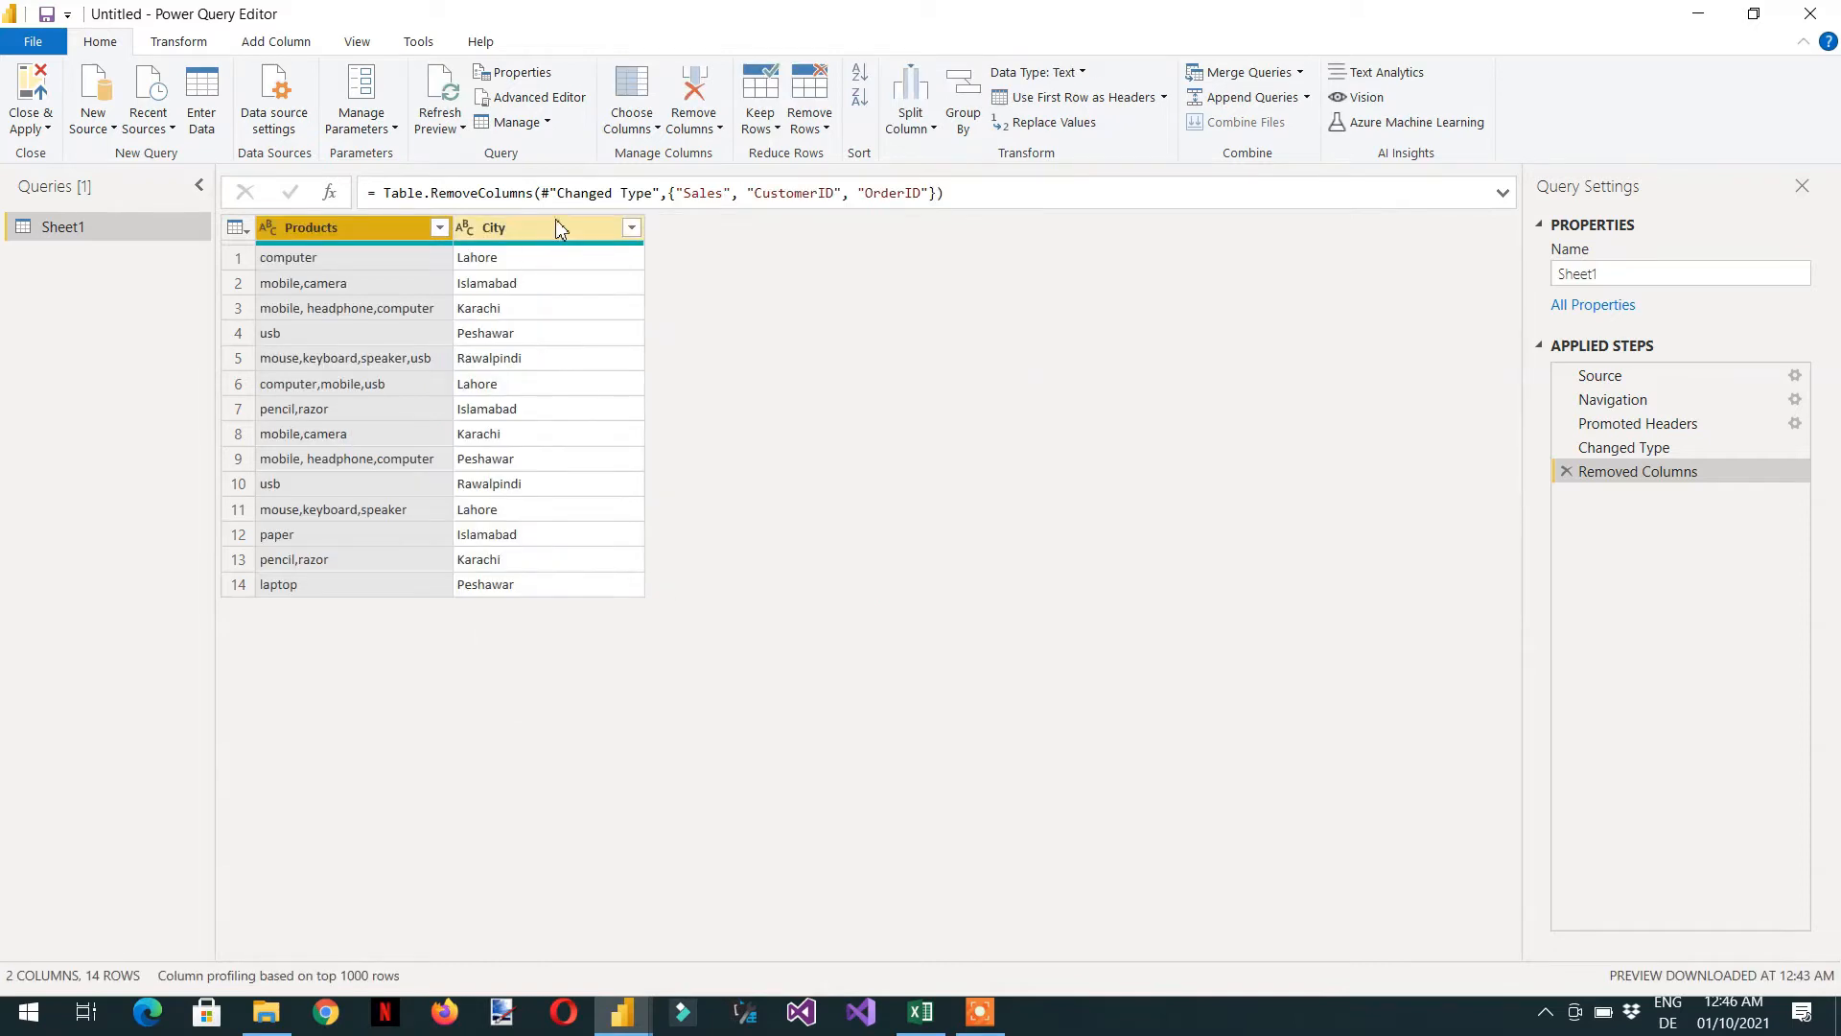
pyautogui.moveTo(554, 228); pyautogui.dragTo(366, 232)
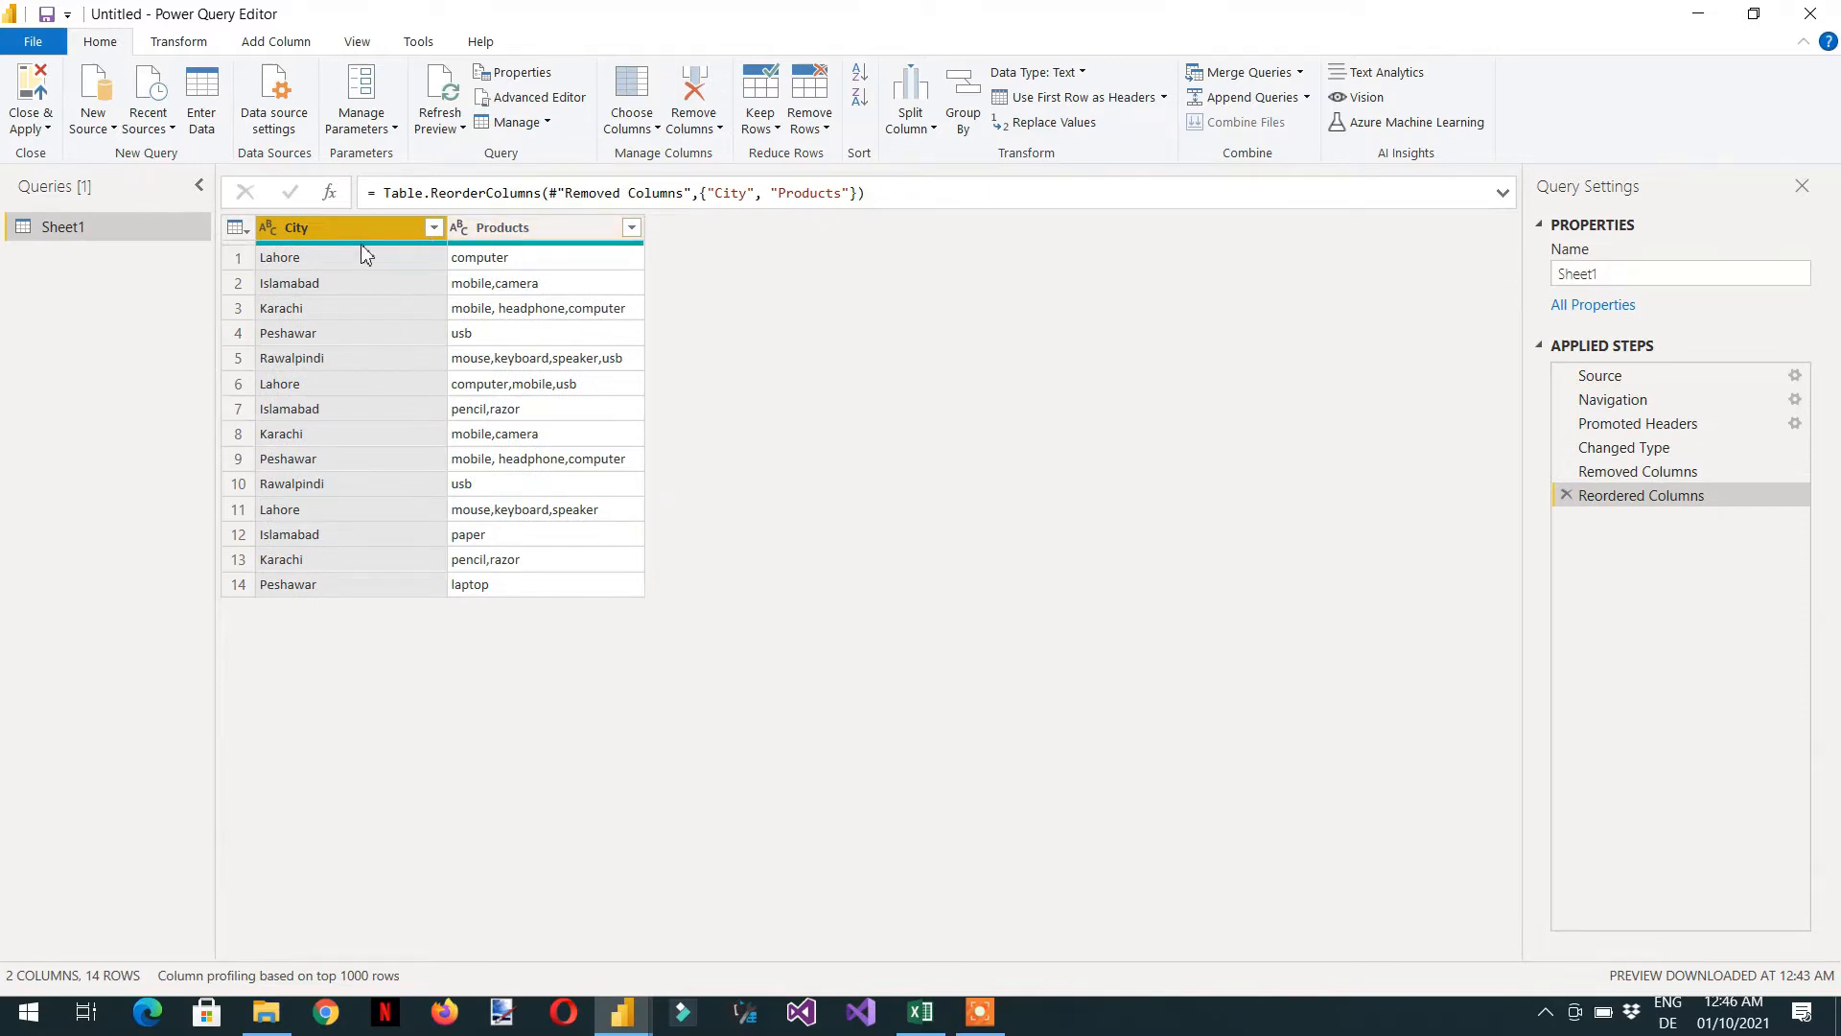
pyautogui.moveTo(516, 251)
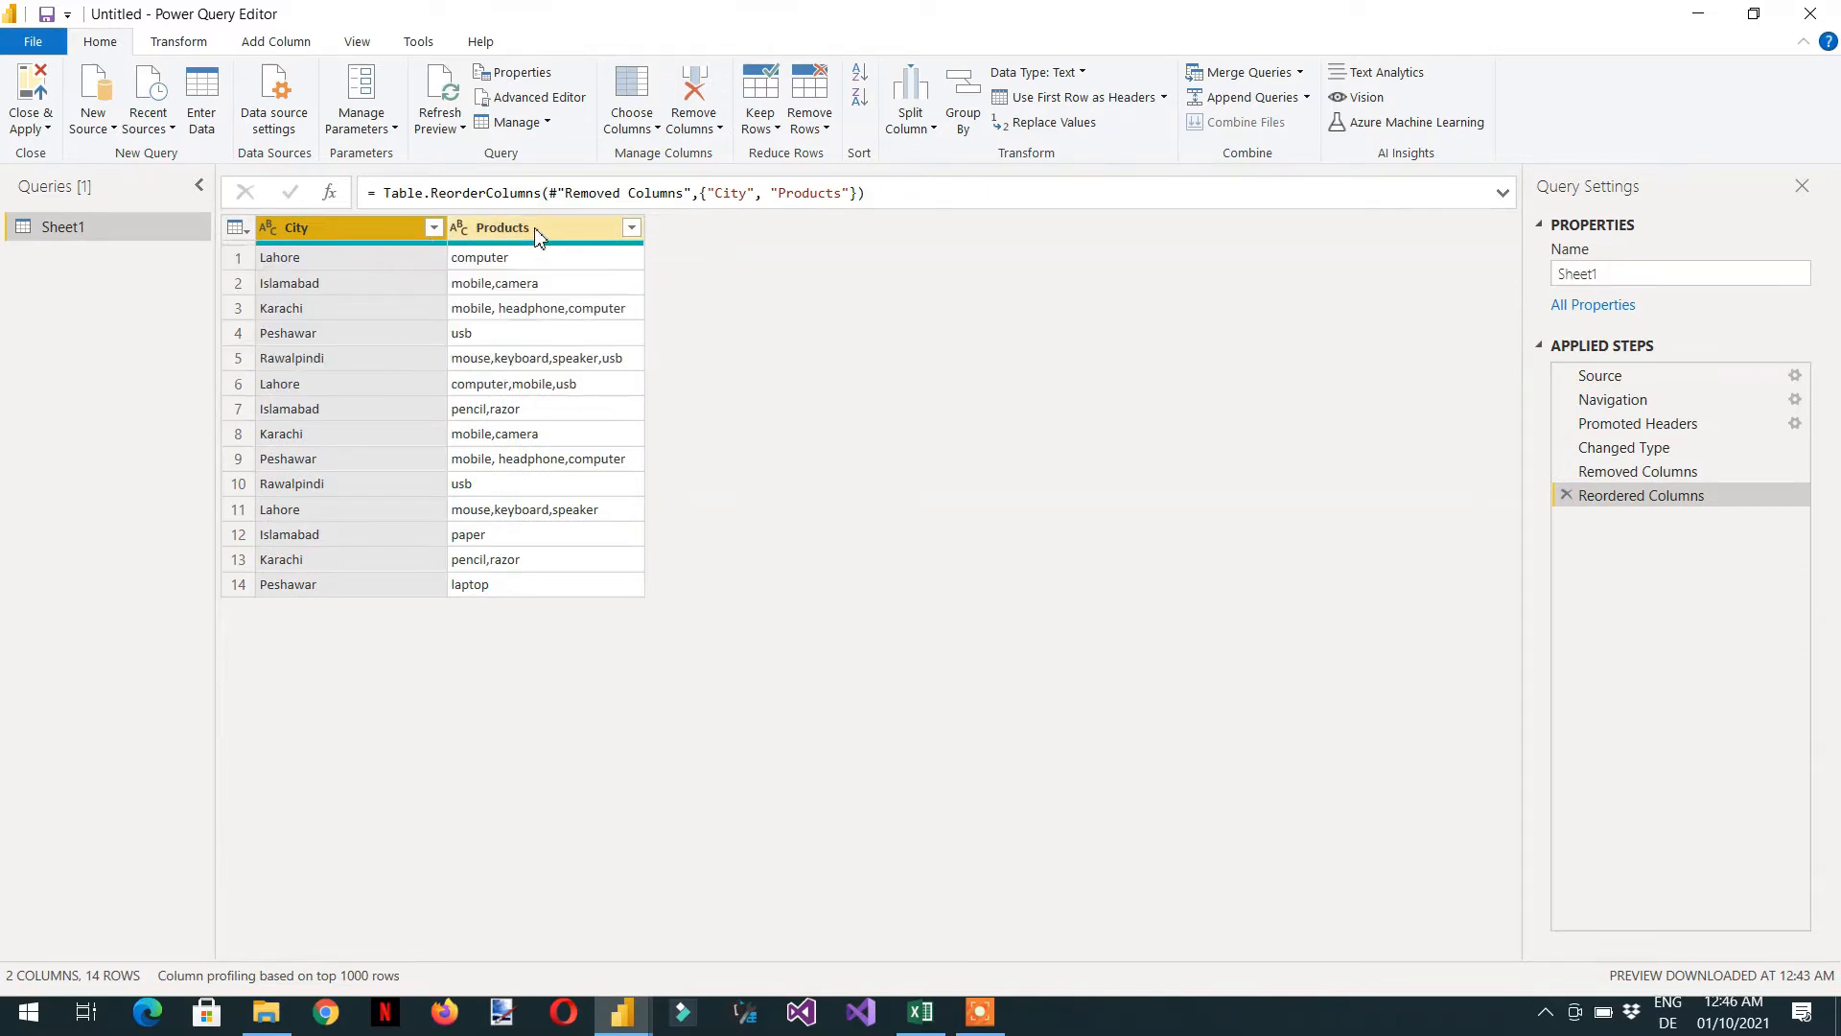
pyautogui.click(536, 230)
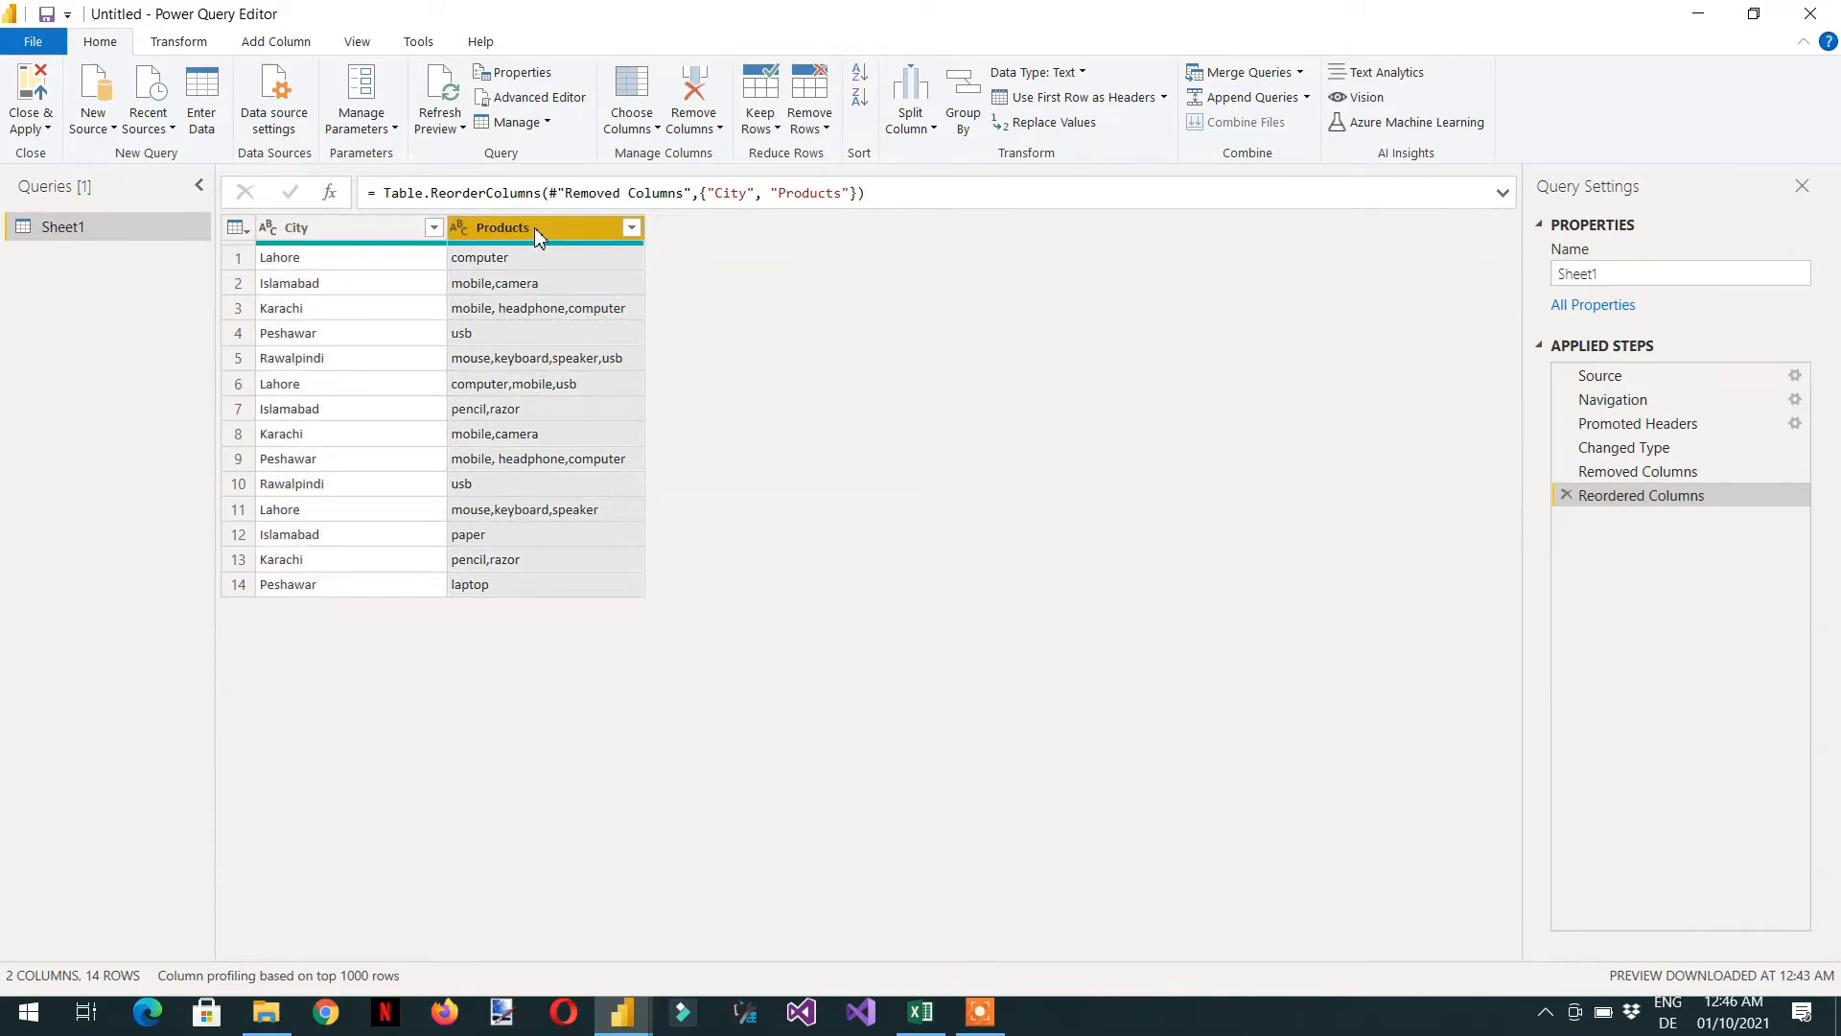
pyautogui.rightClick(534, 231)
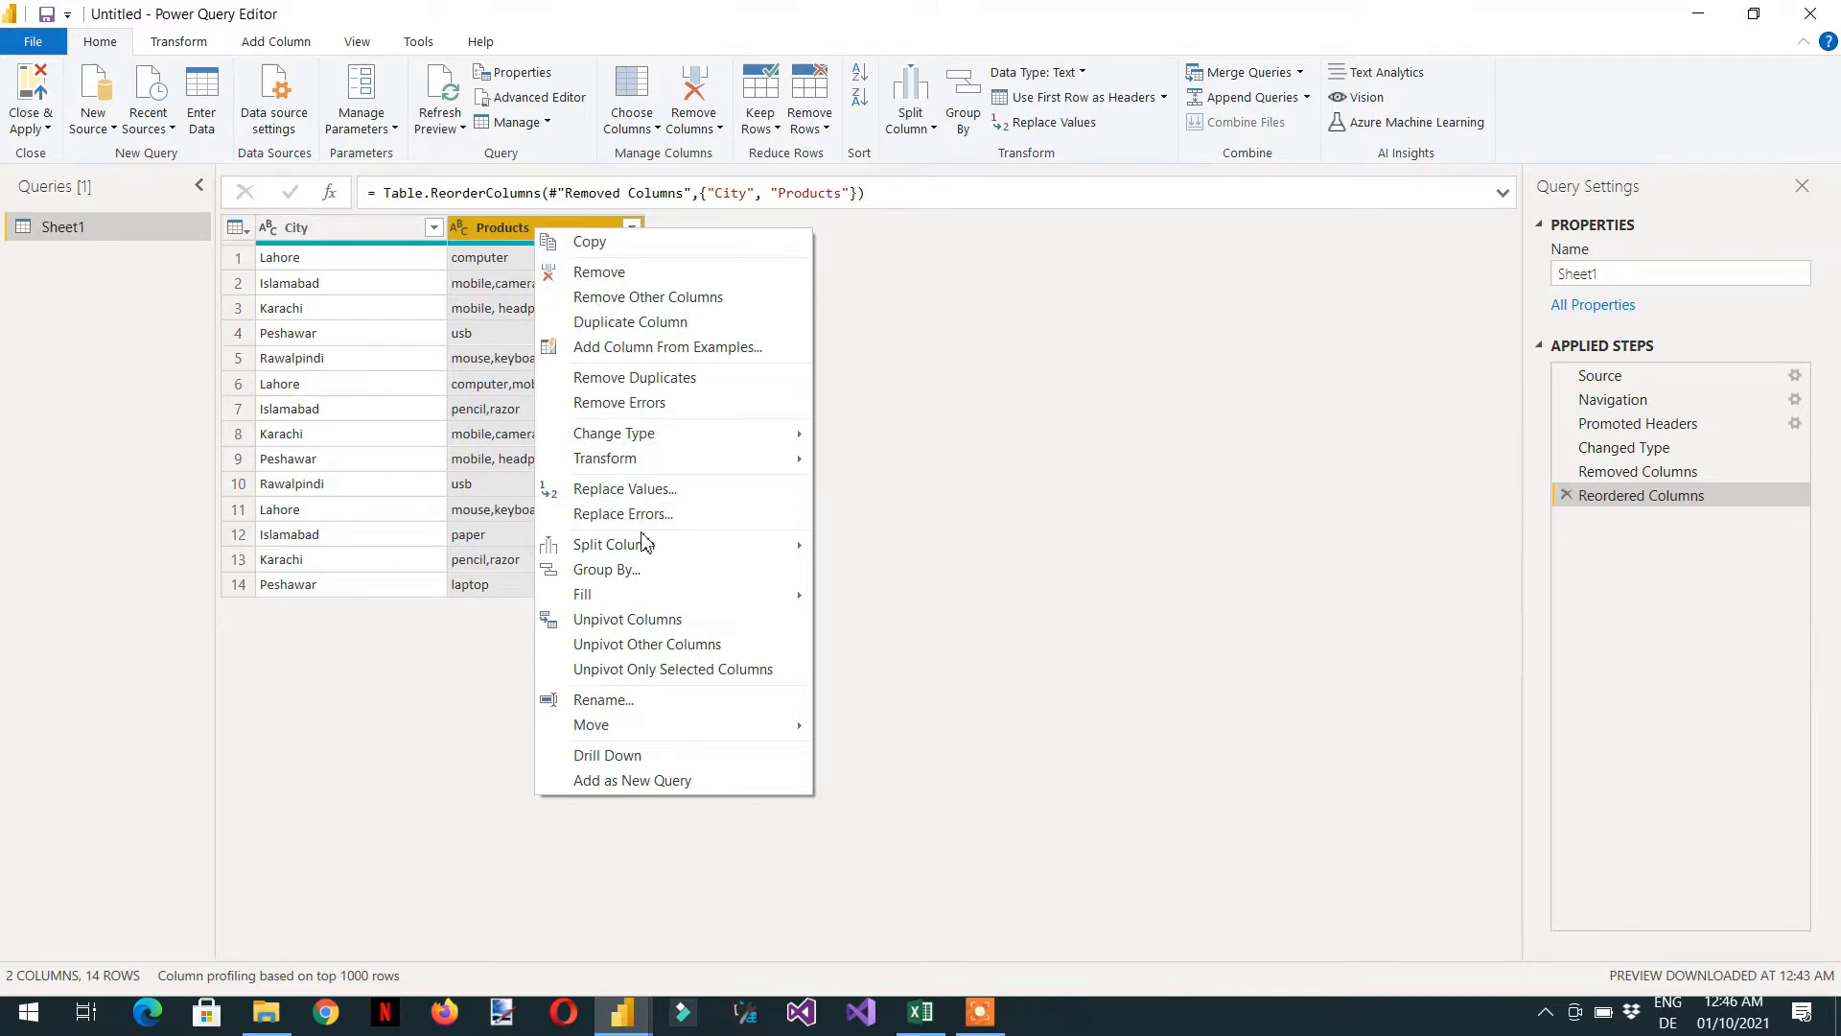
pyautogui.moveTo(650, 546)
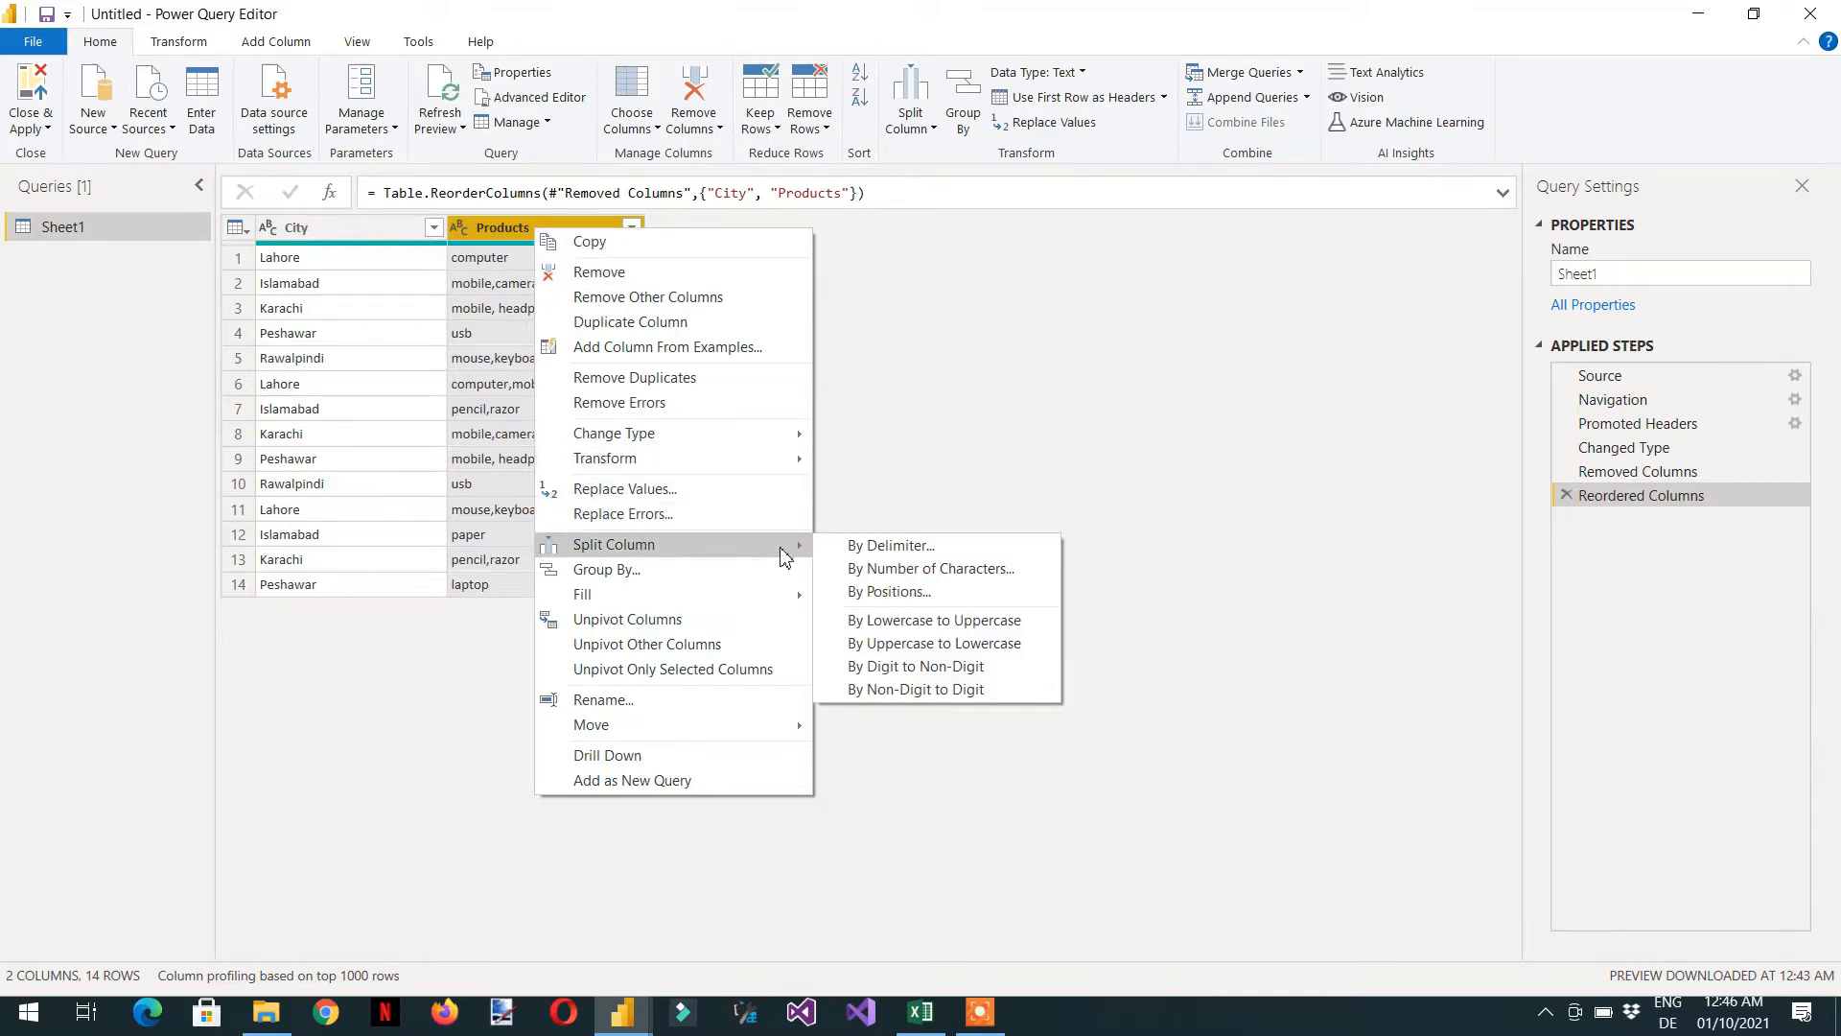
pyautogui.click(891, 546)
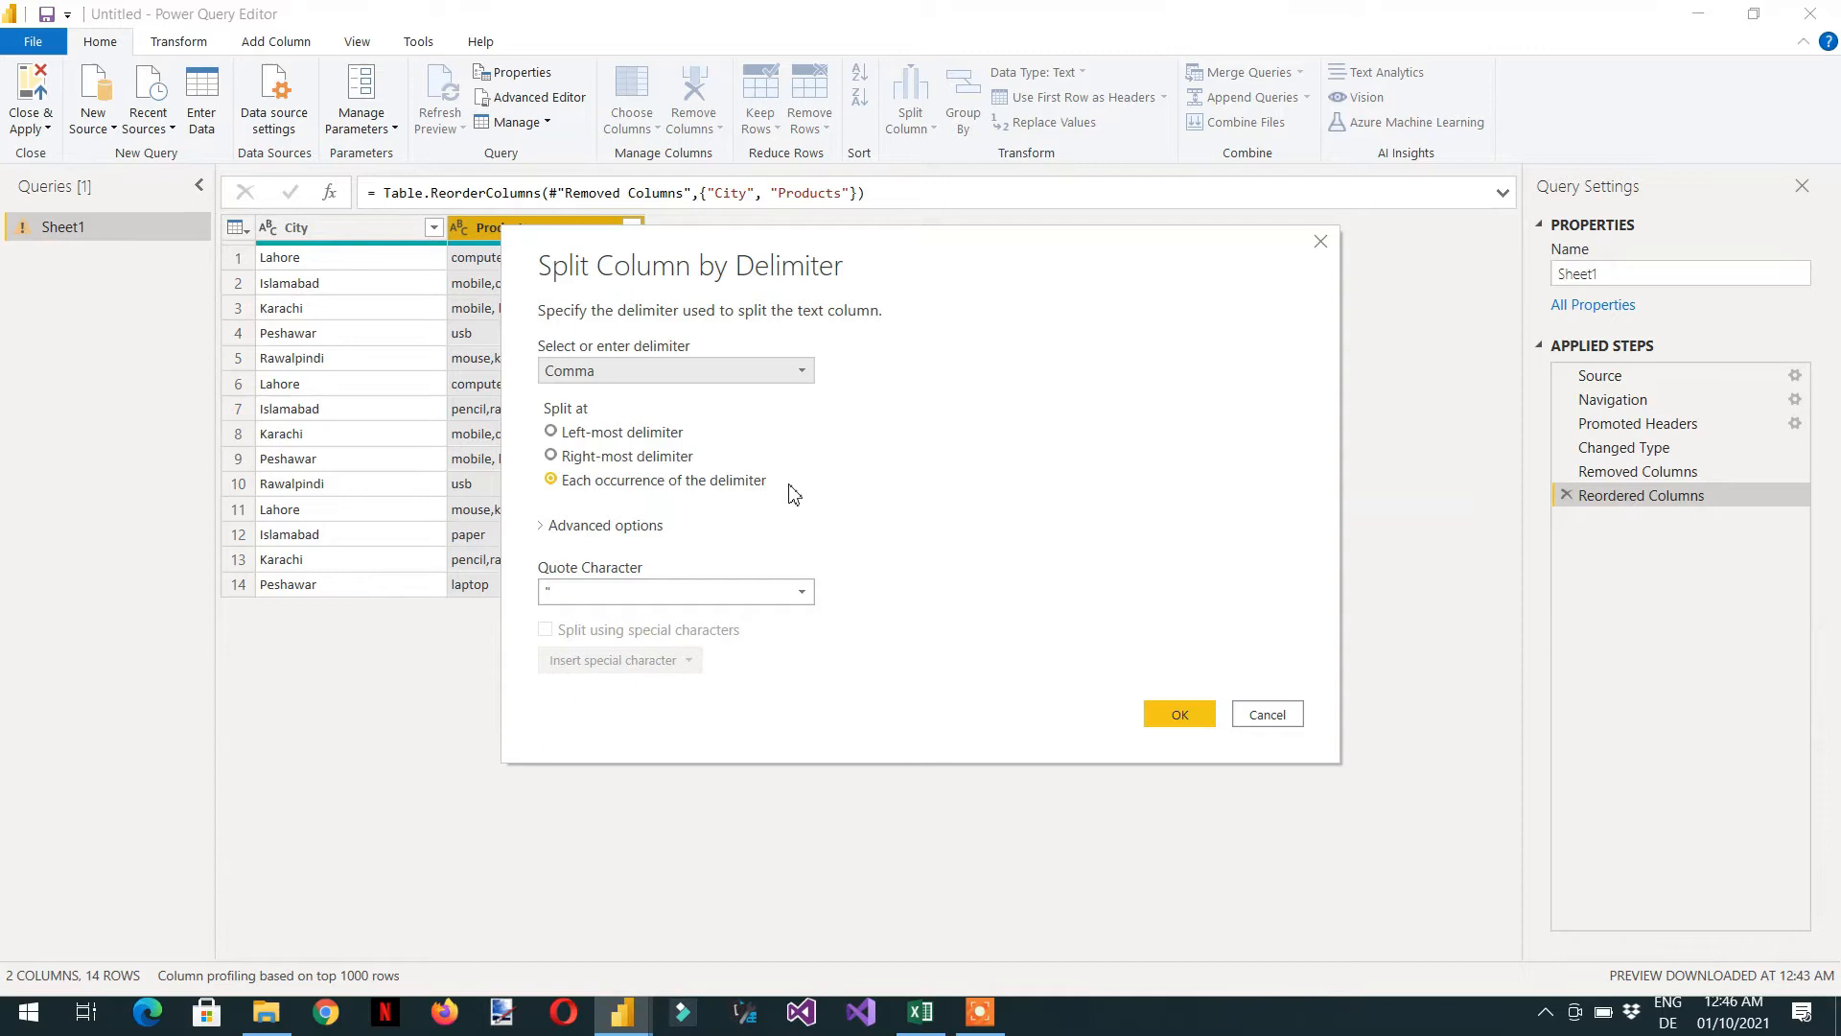
pyautogui.click(1270, 715)
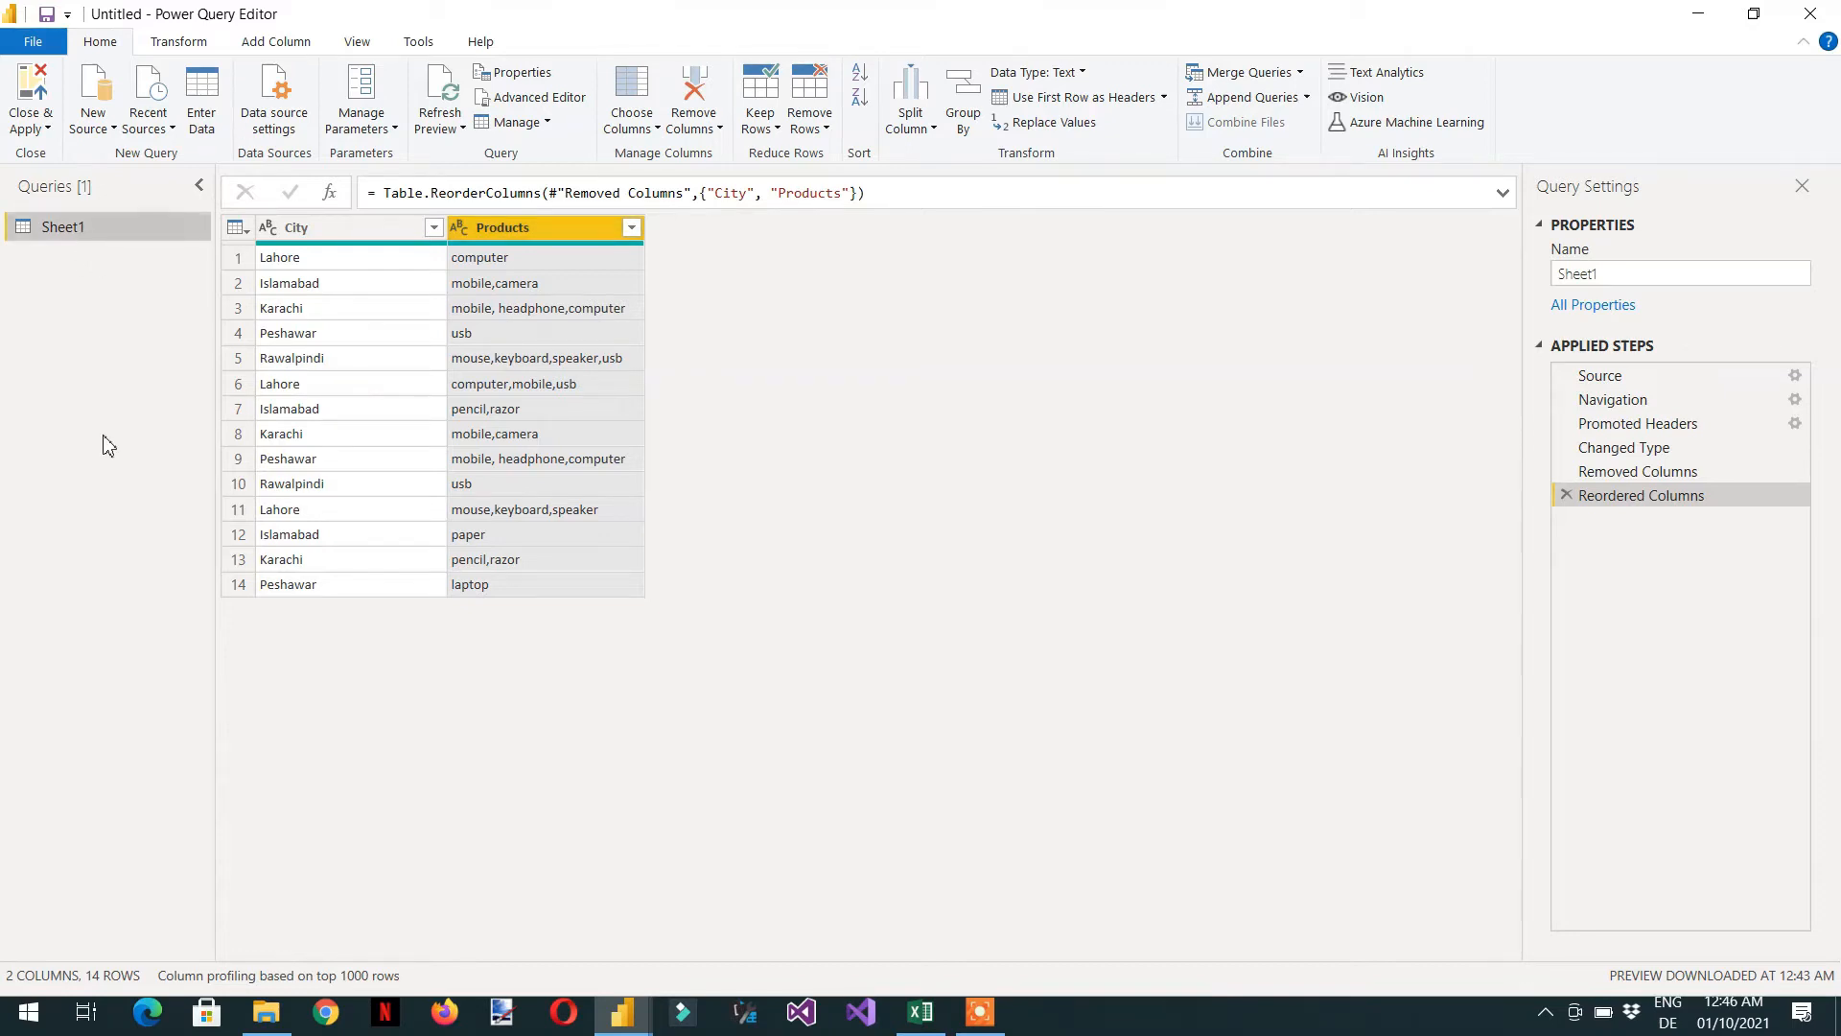
# - Duplicate the Sheet1 query and rename the copy Sheet2
pyautogui.hotkey('ctrl', 'v')
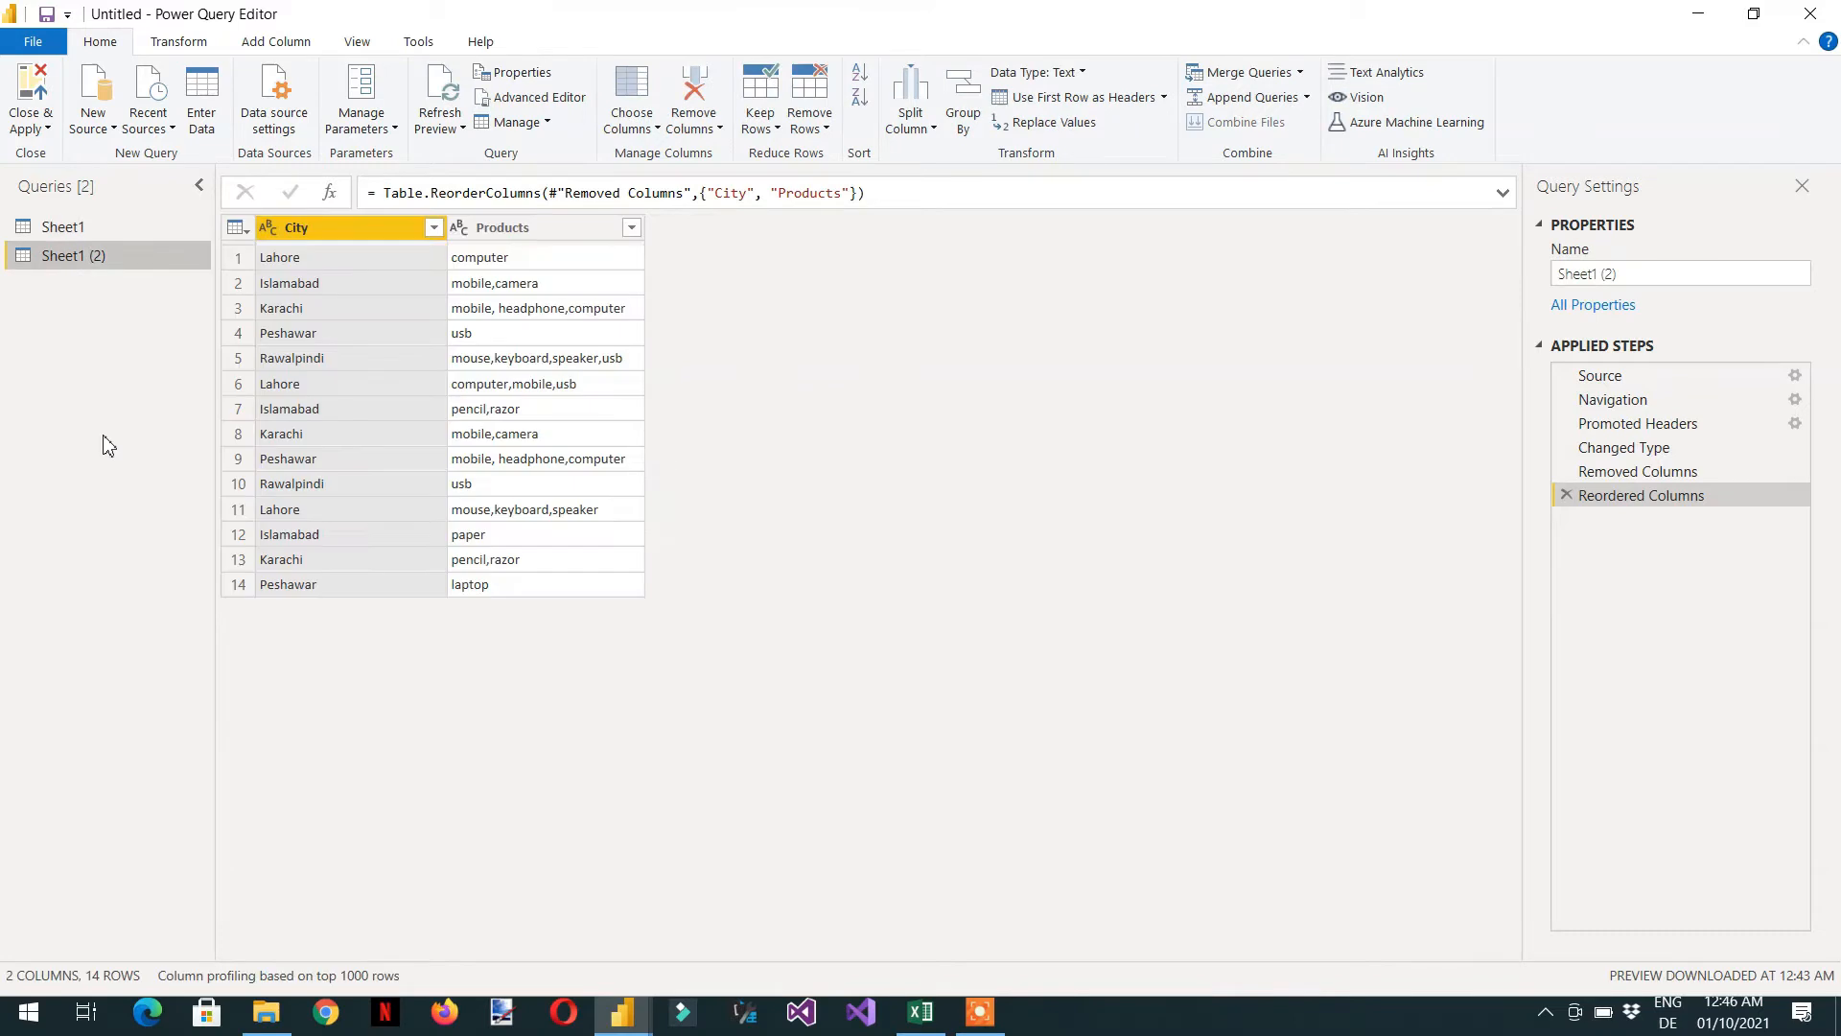
pyautogui.doubleClick(132, 265)
pyautogui.click(133, 265)
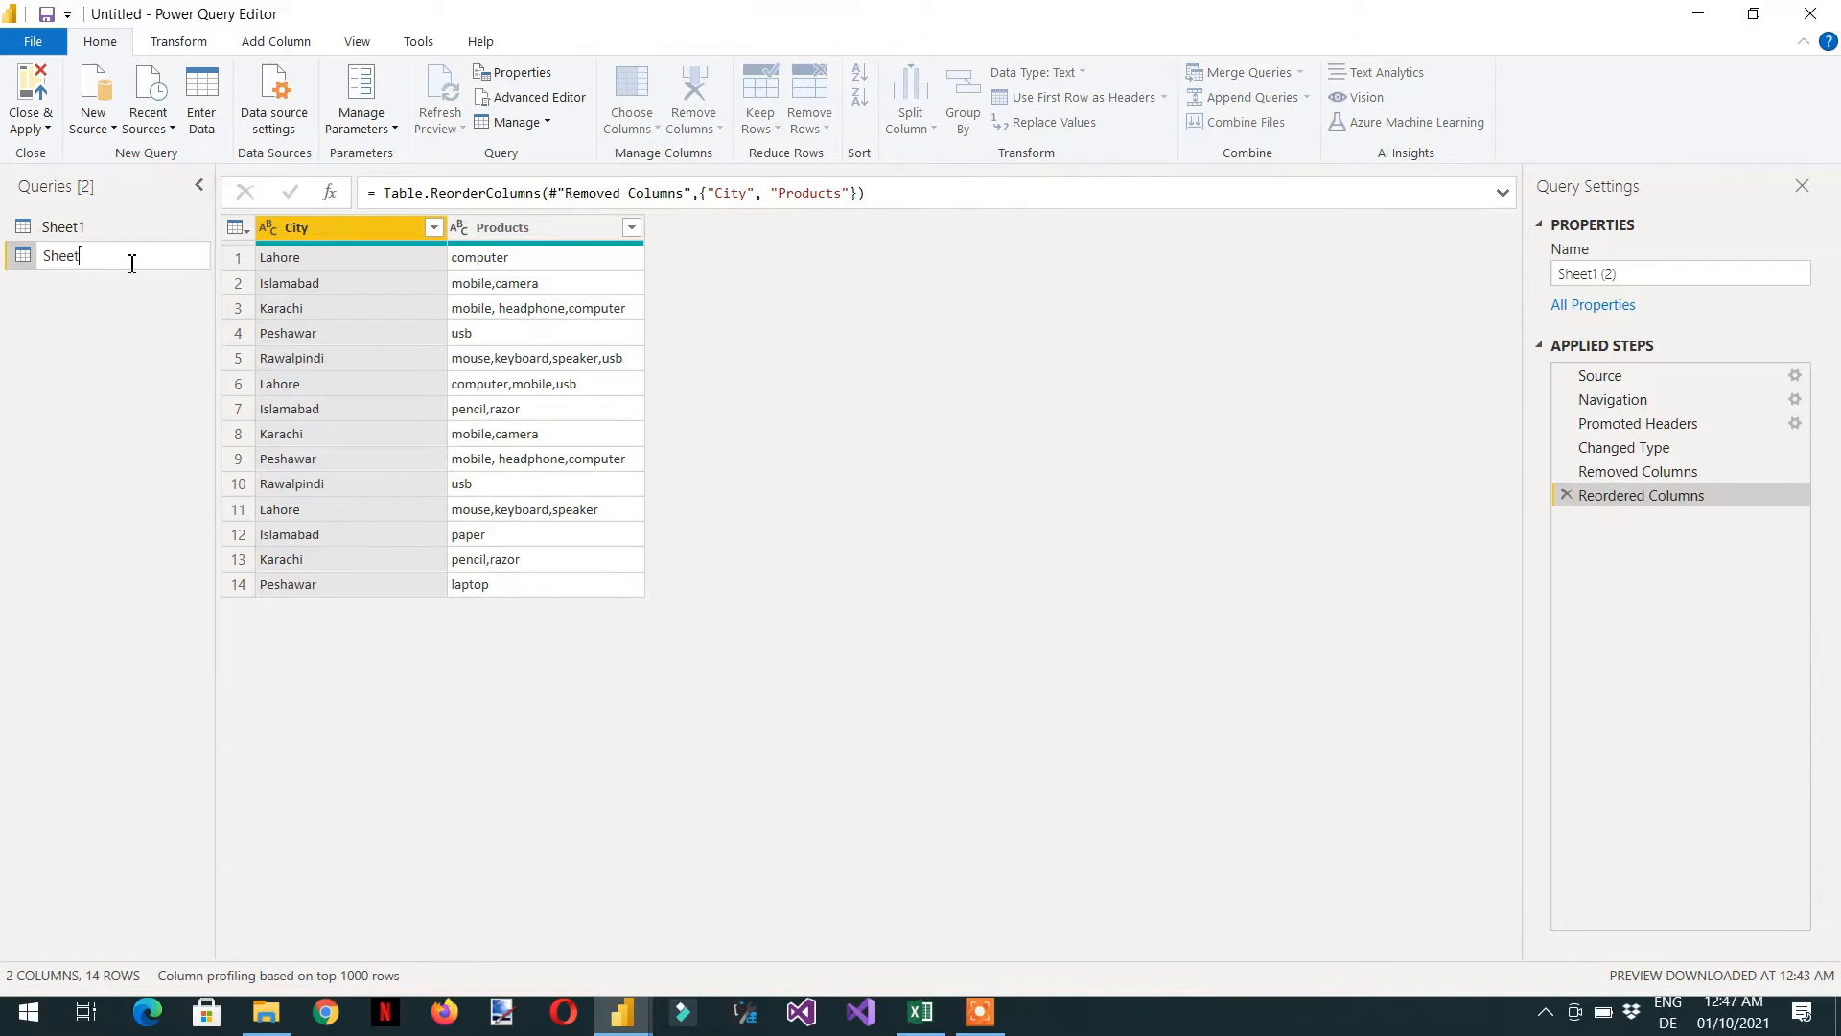
pyautogui.press('Return')
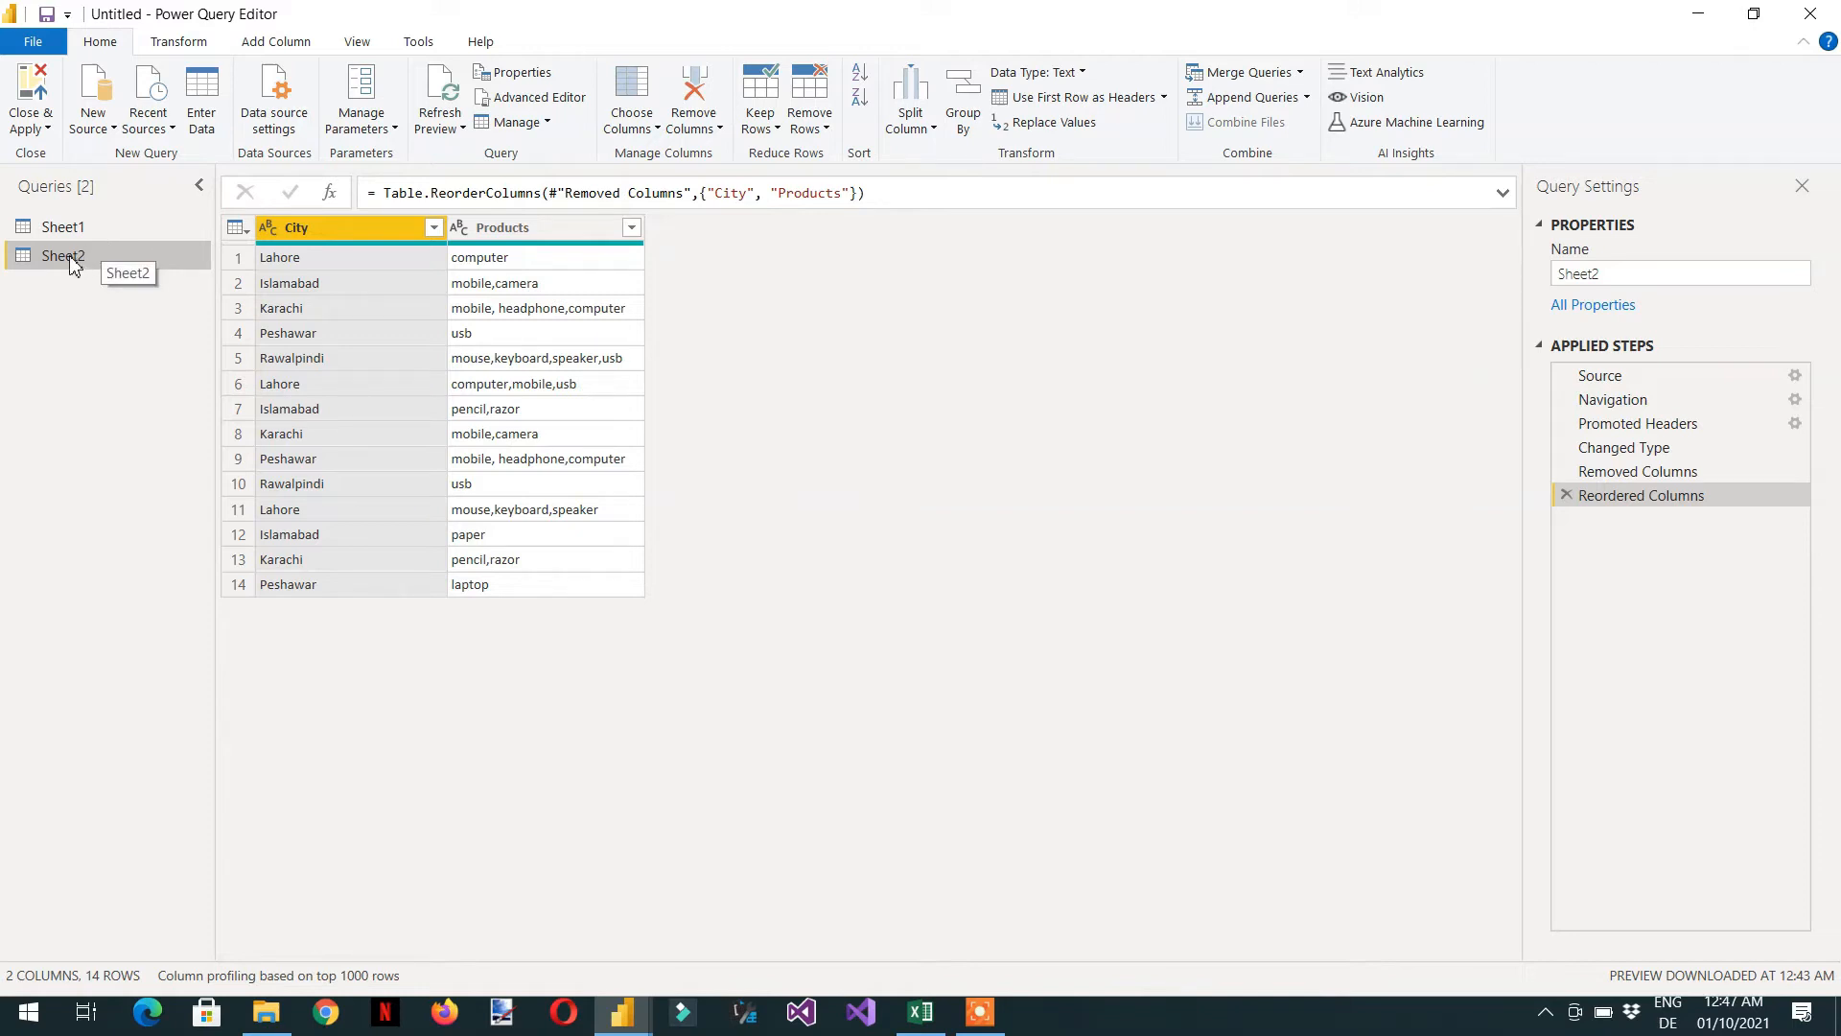
# - Split the Products column of the Sheet1 query at each occurrence of a comma into 4 columns
pyautogui.click(76, 230)
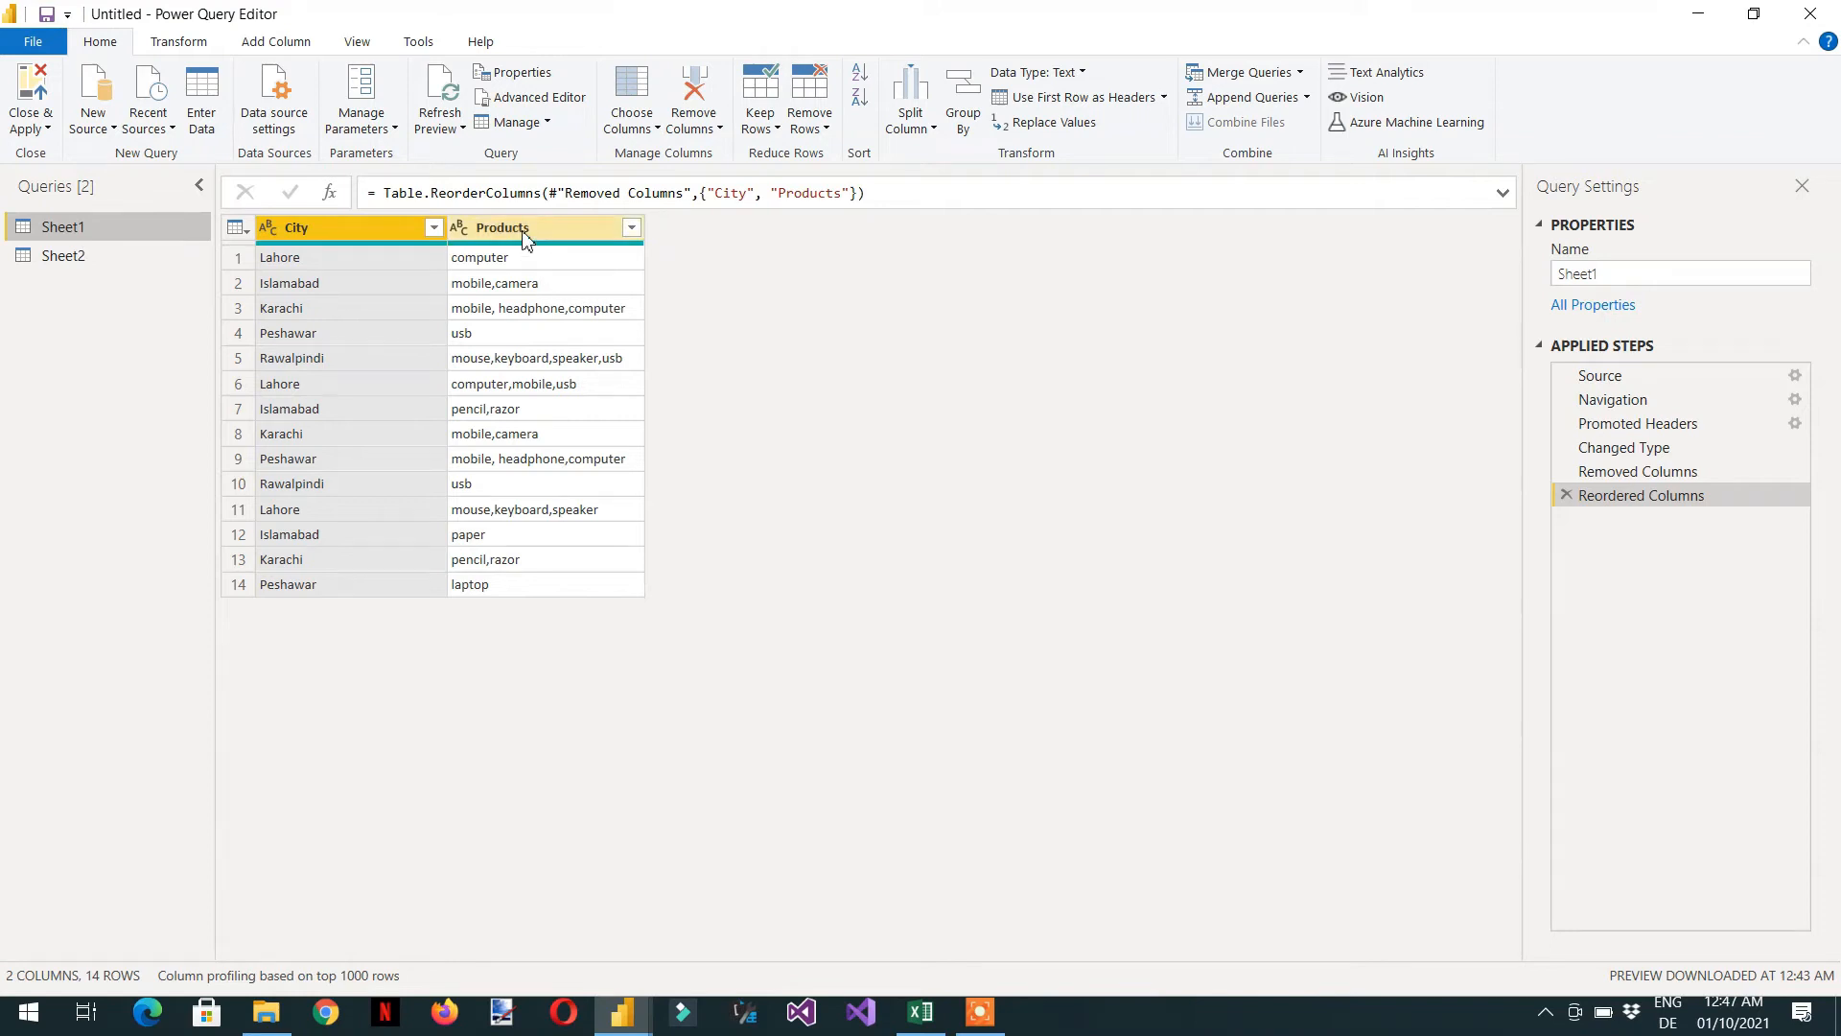
pyautogui.rightClick(525, 240)
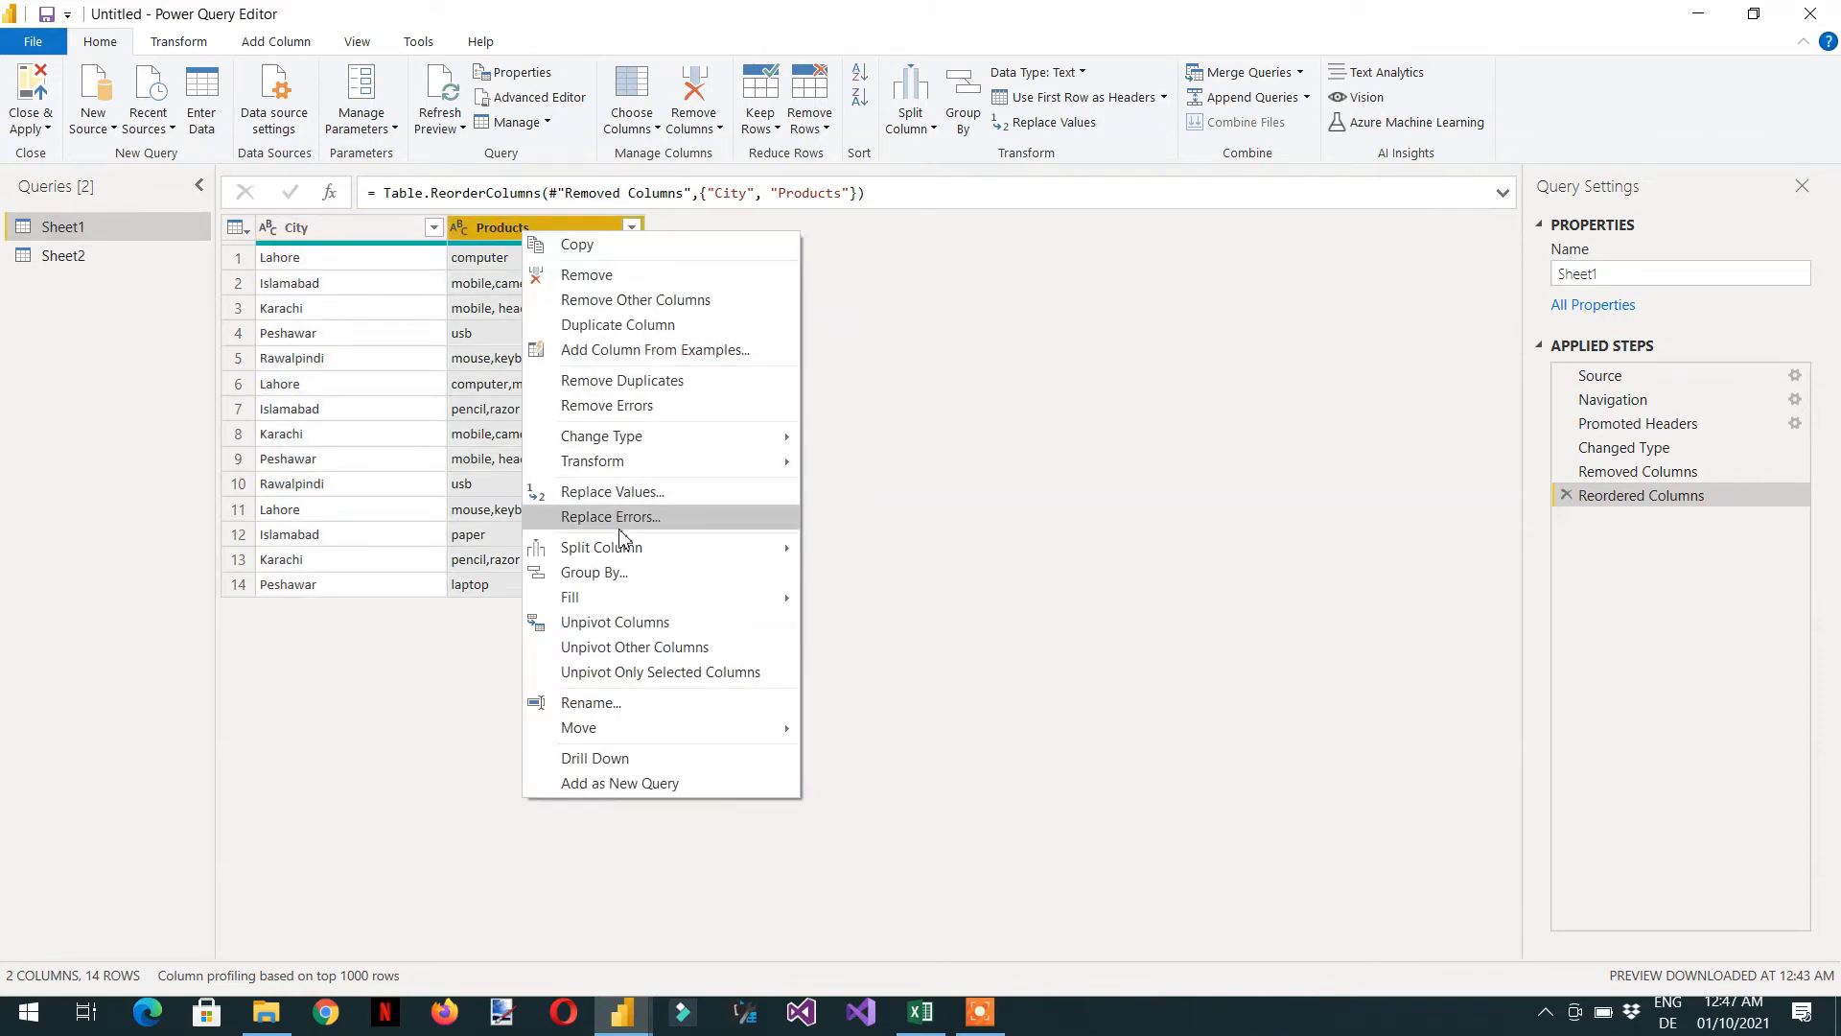
pyautogui.moveTo(744, 547)
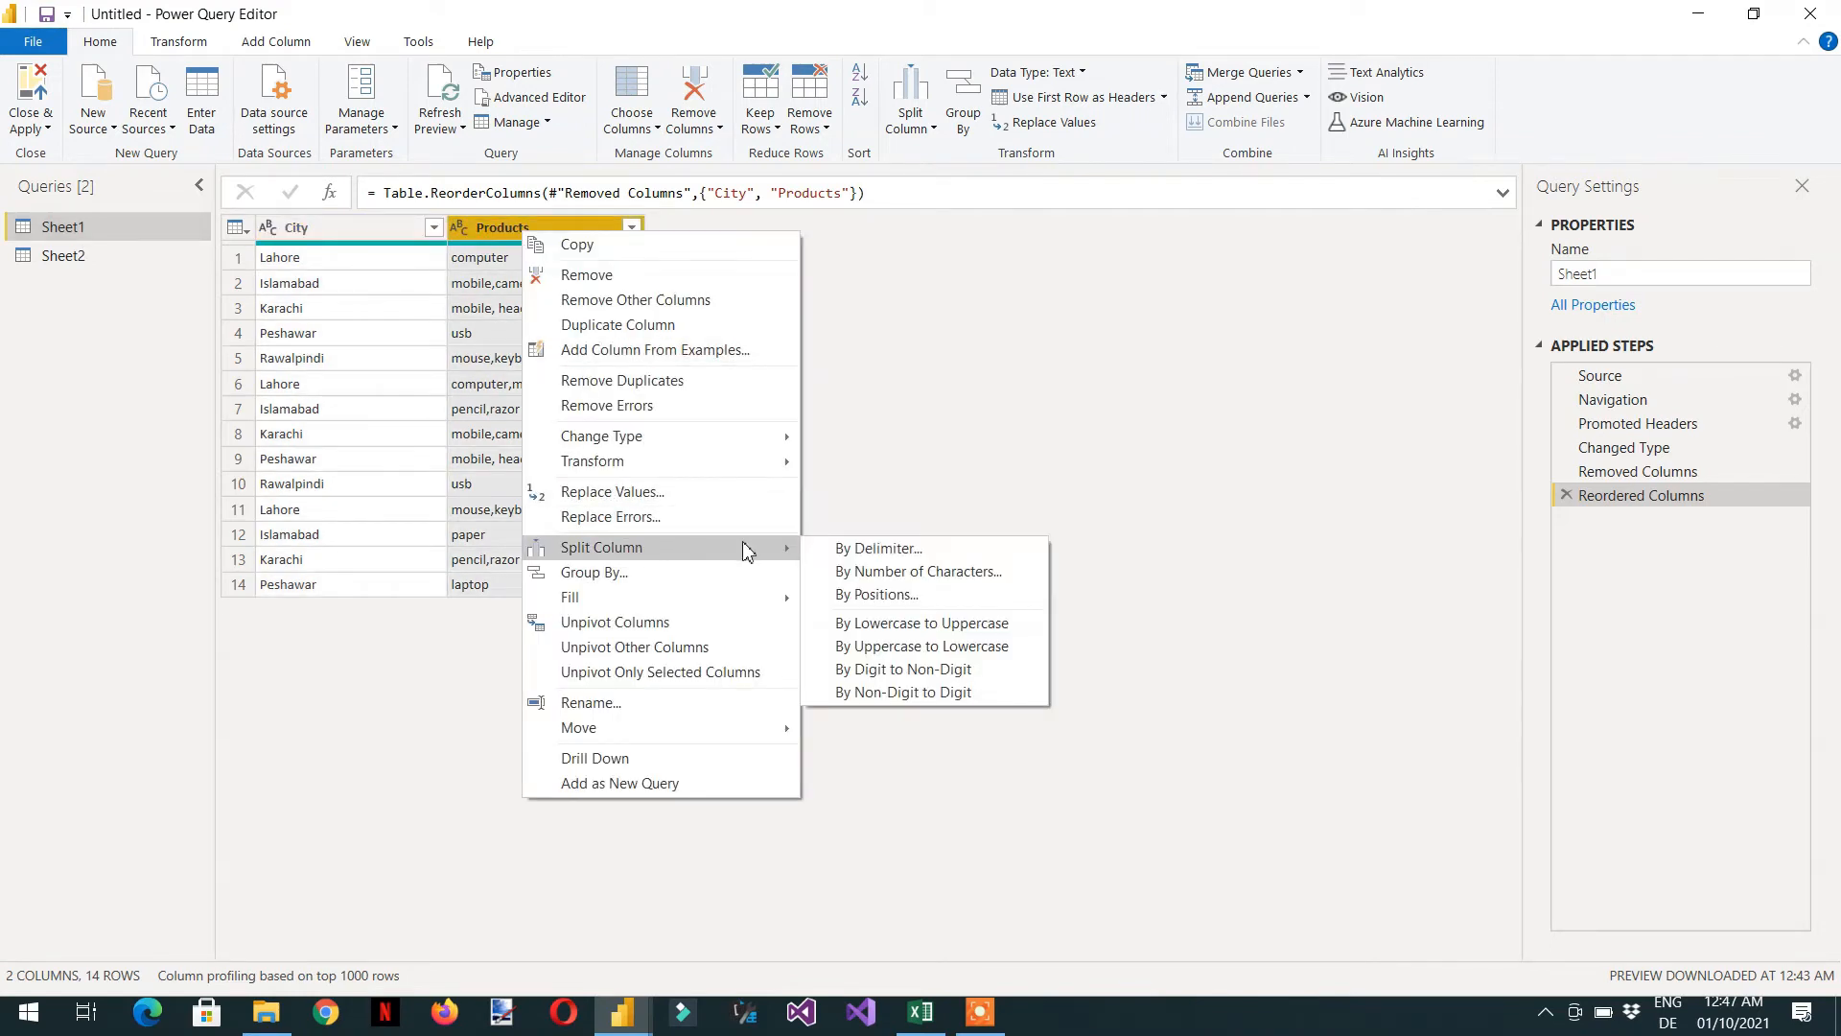
pyautogui.click(871, 549)
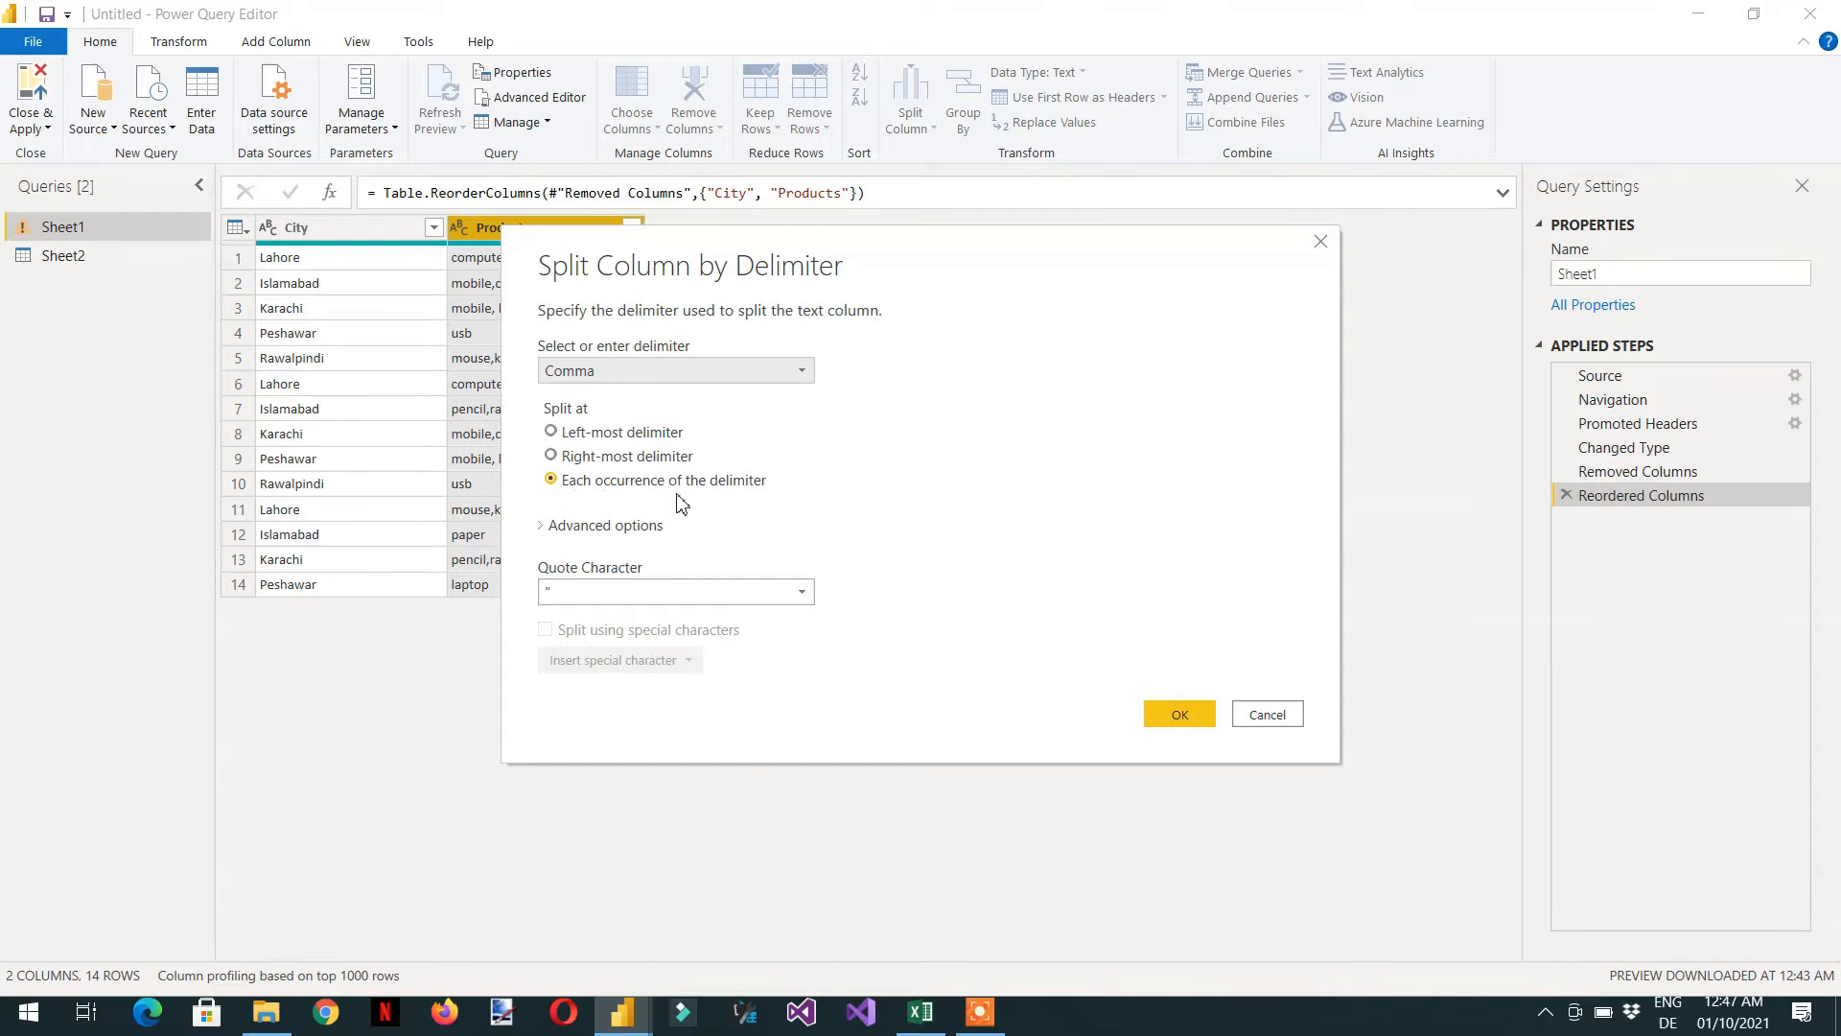
pyautogui.click(550, 537)
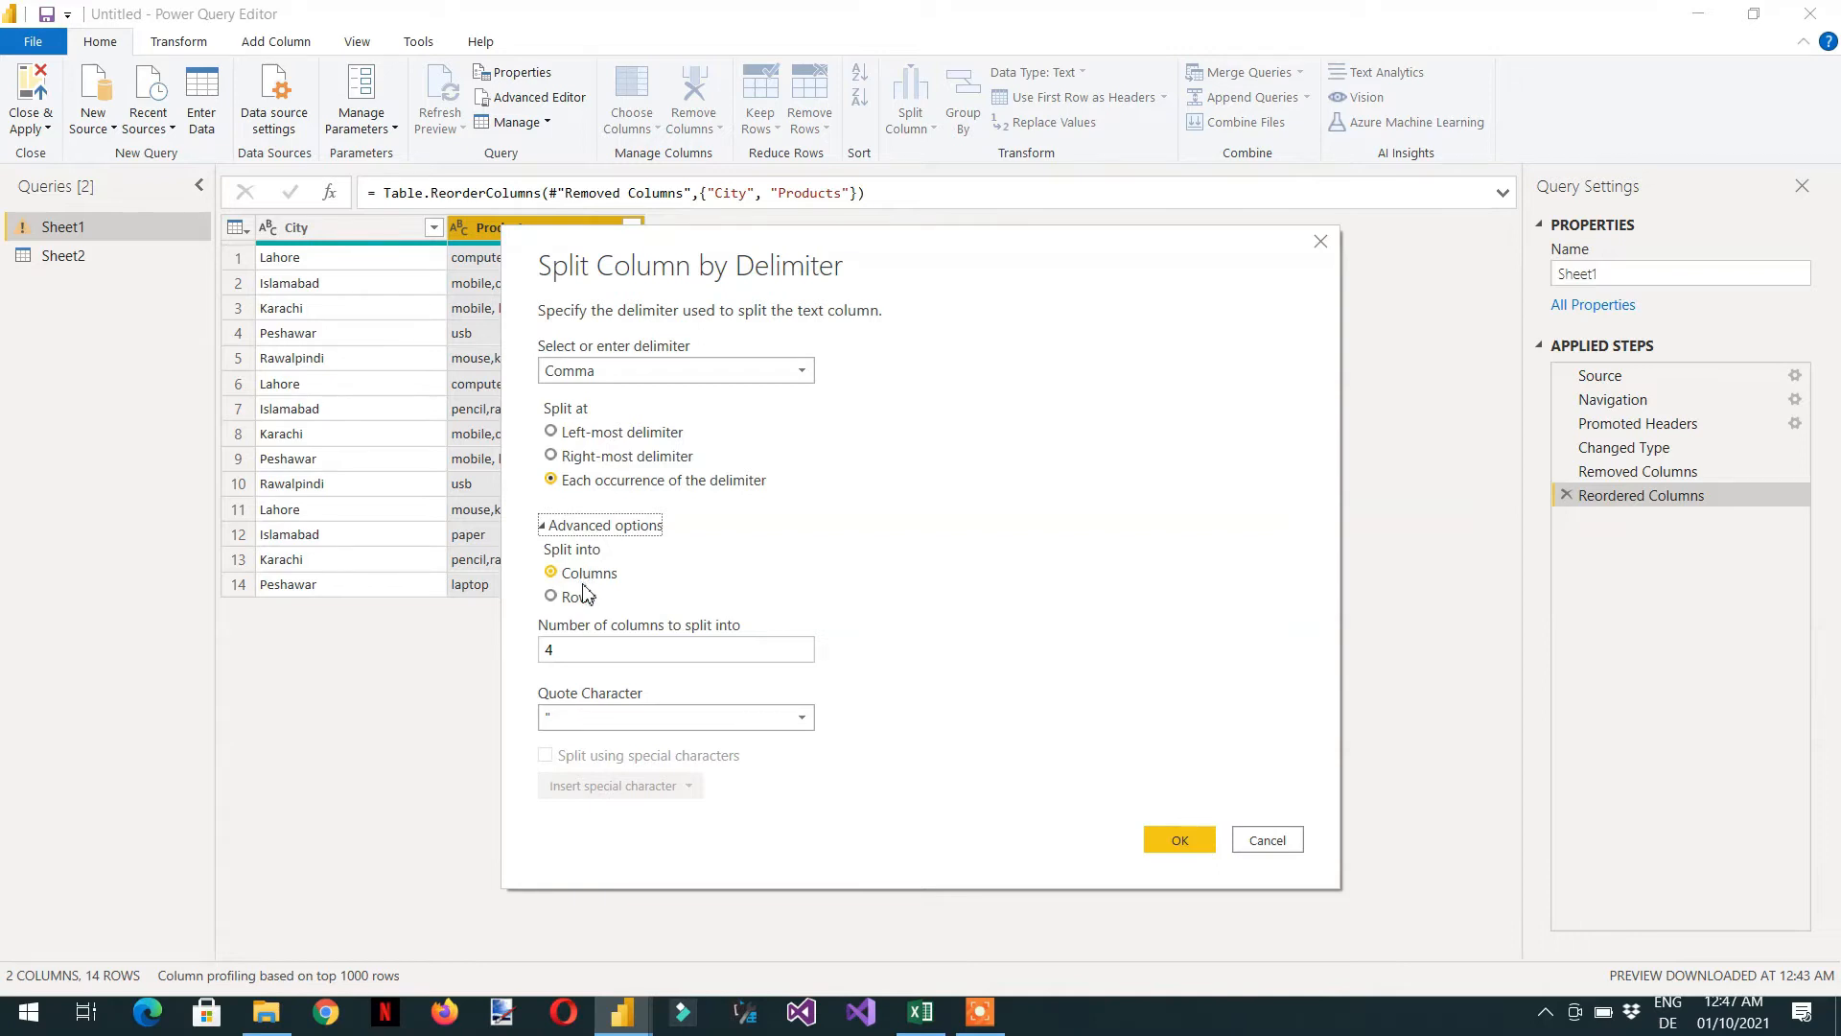
pyautogui.click(1179, 841)
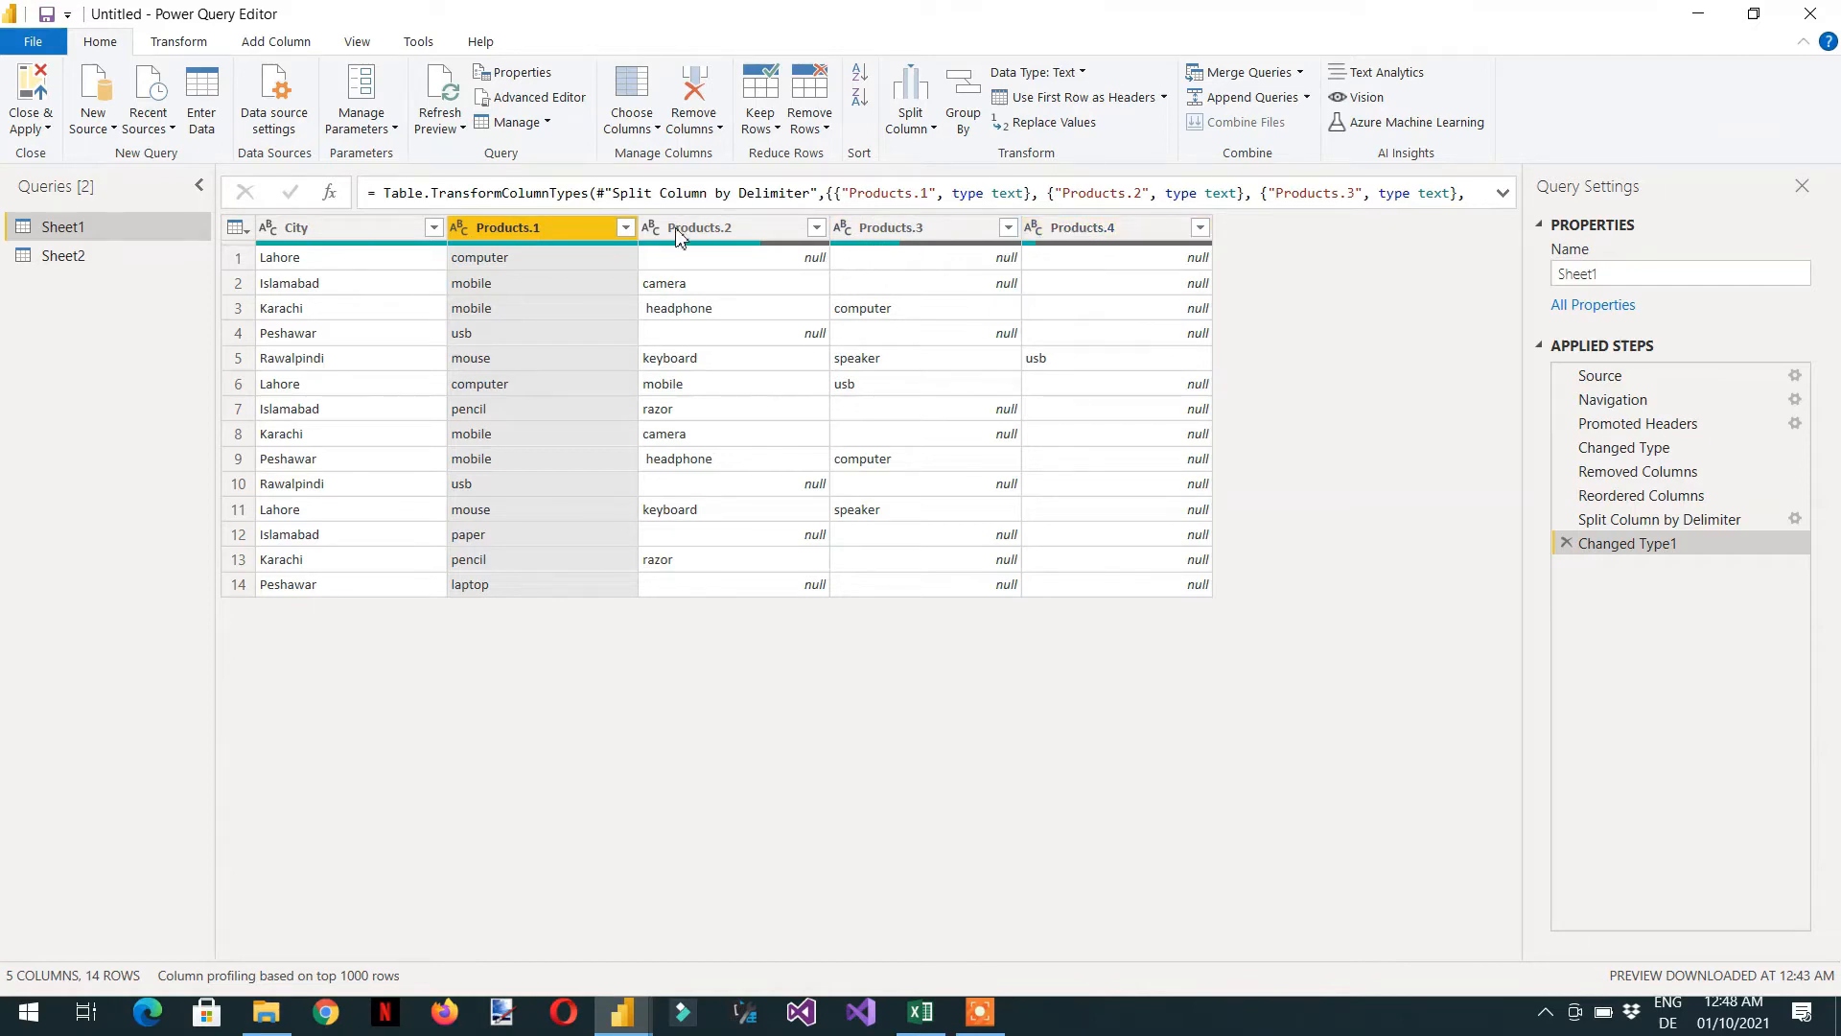
# - Unpivot all columns other than City in the Sheet1 query
pyautogui.press('Left')
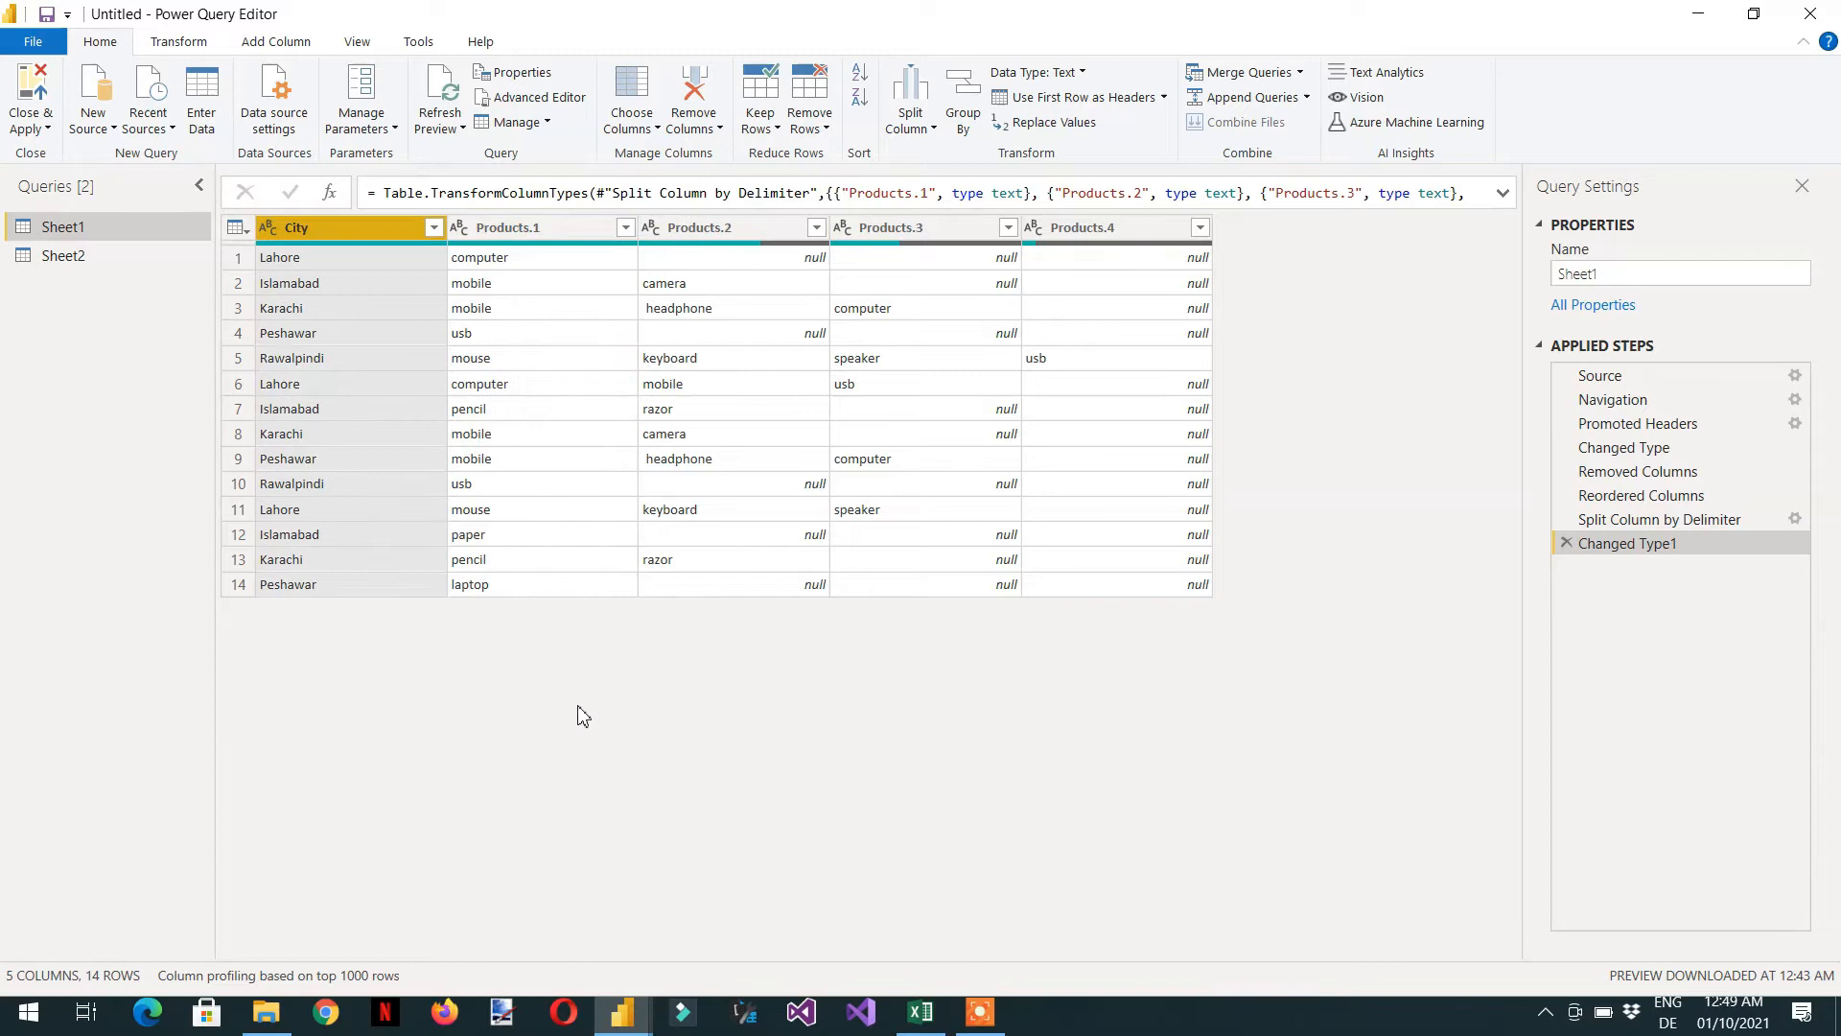
pyautogui.rightClick(357, 234)
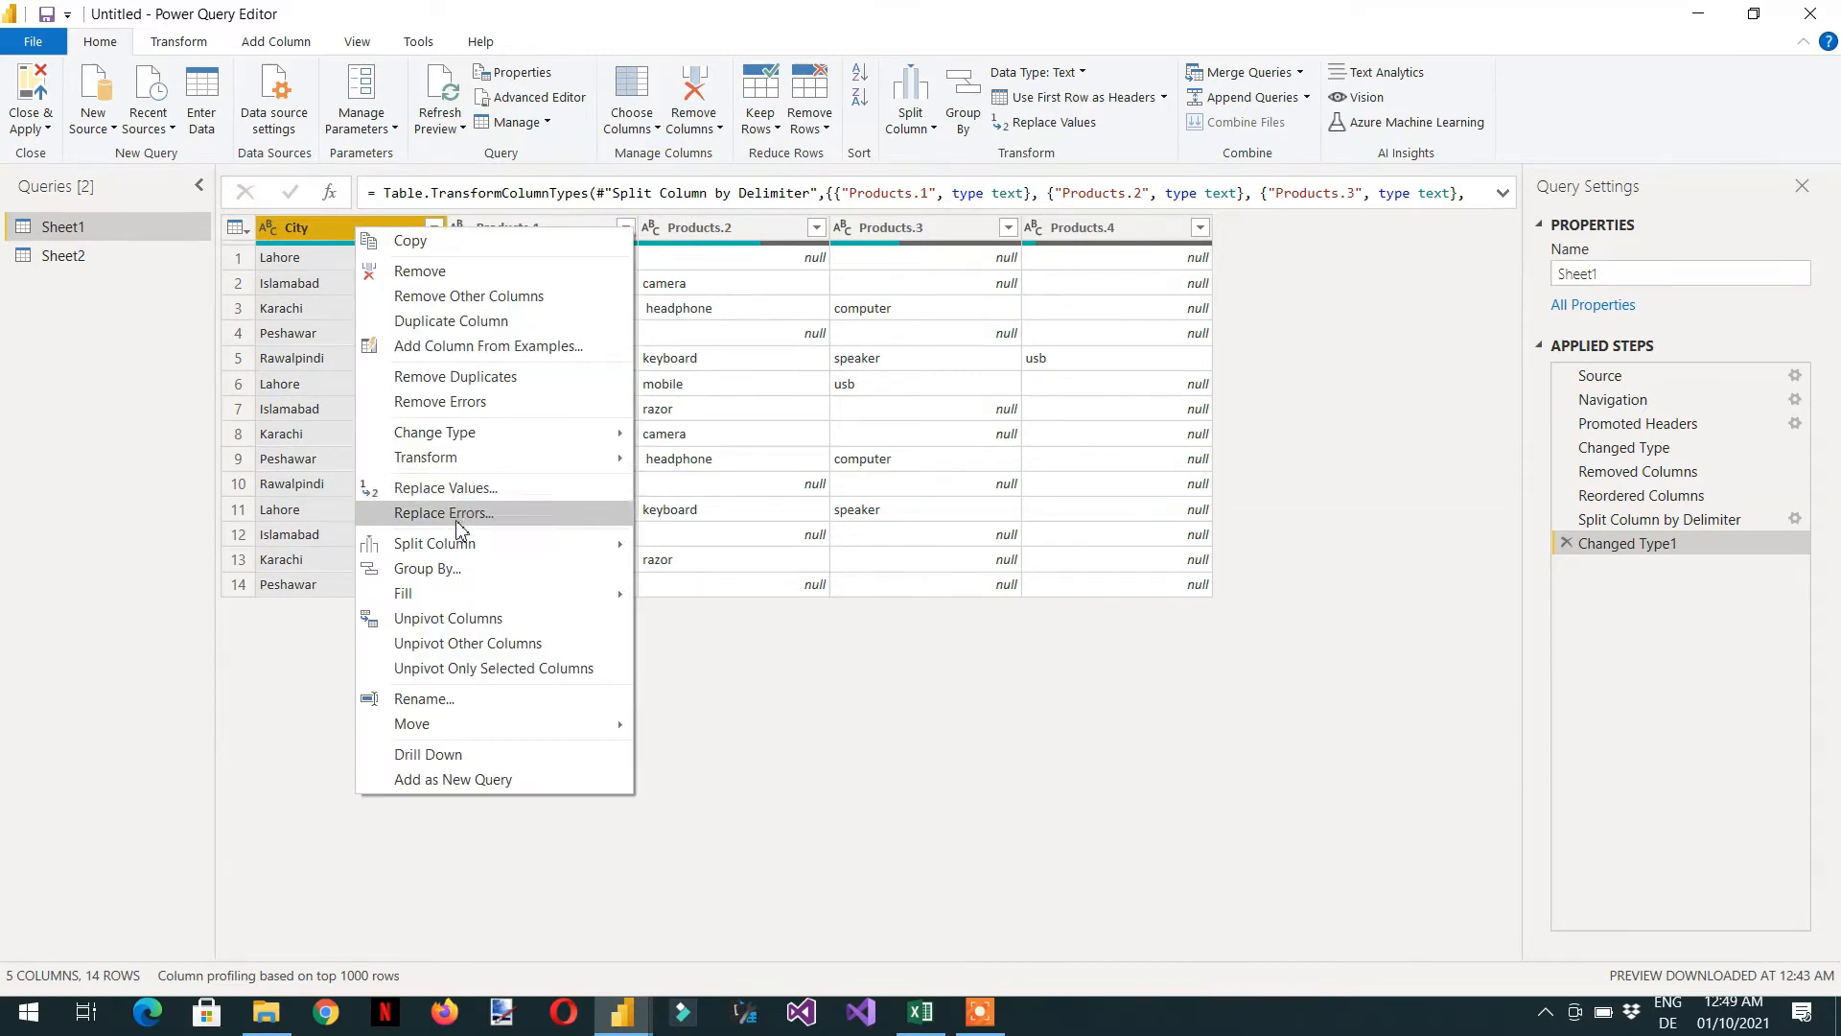
pyautogui.click(492, 645)
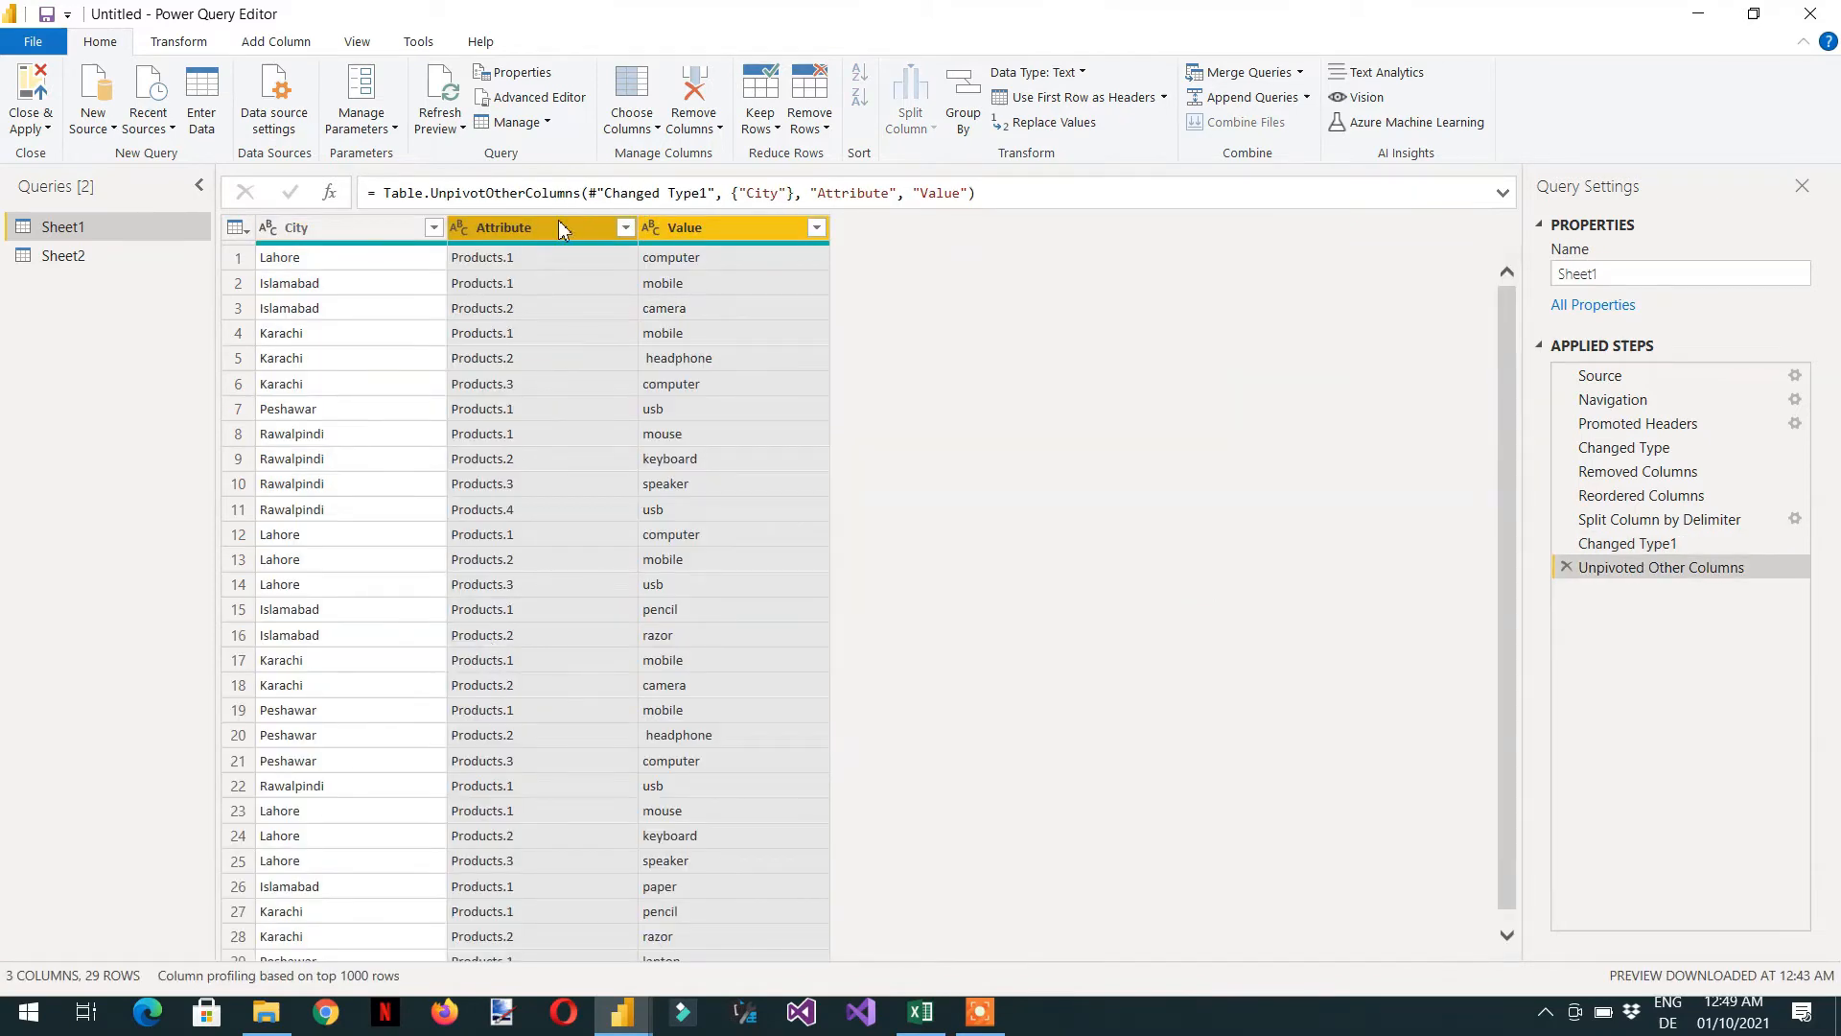
# - Remove the Attribute column and sort the Sheet1 rows by City in ascending order
pyautogui.rightClick(537, 238)
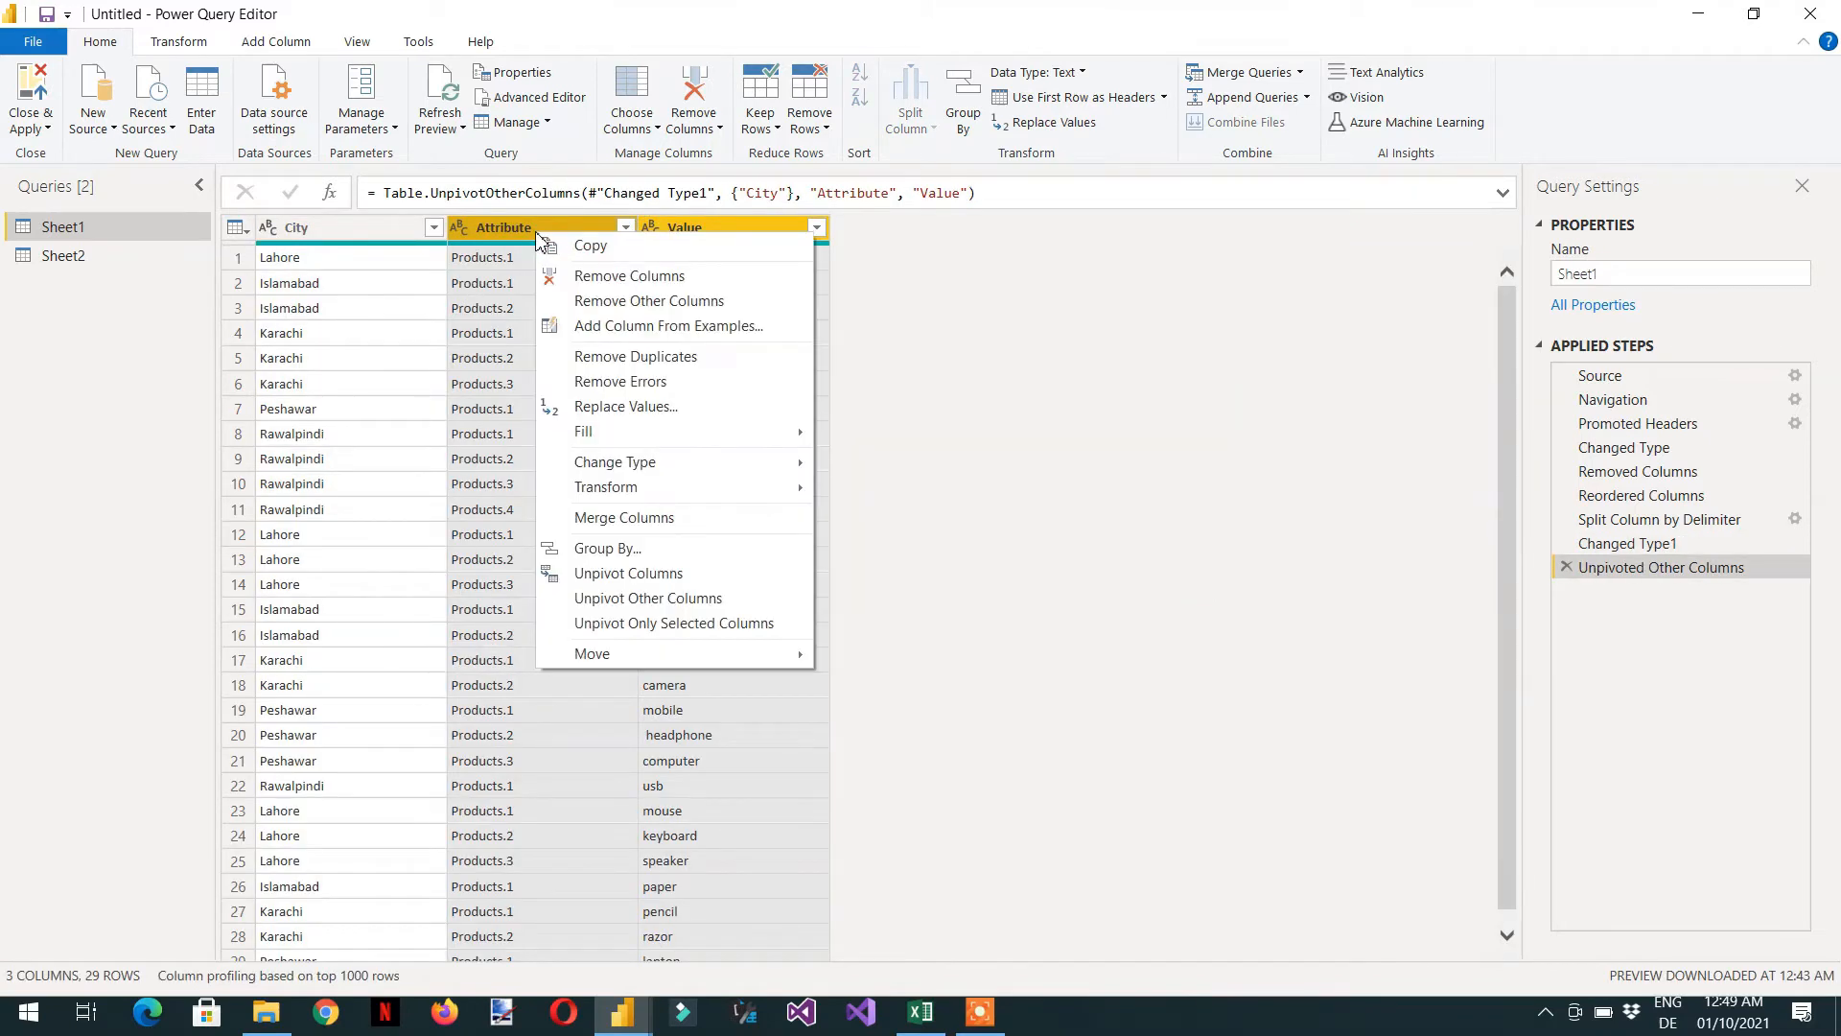
pyautogui.click(566, 238)
pyautogui.rightClick(566, 238)
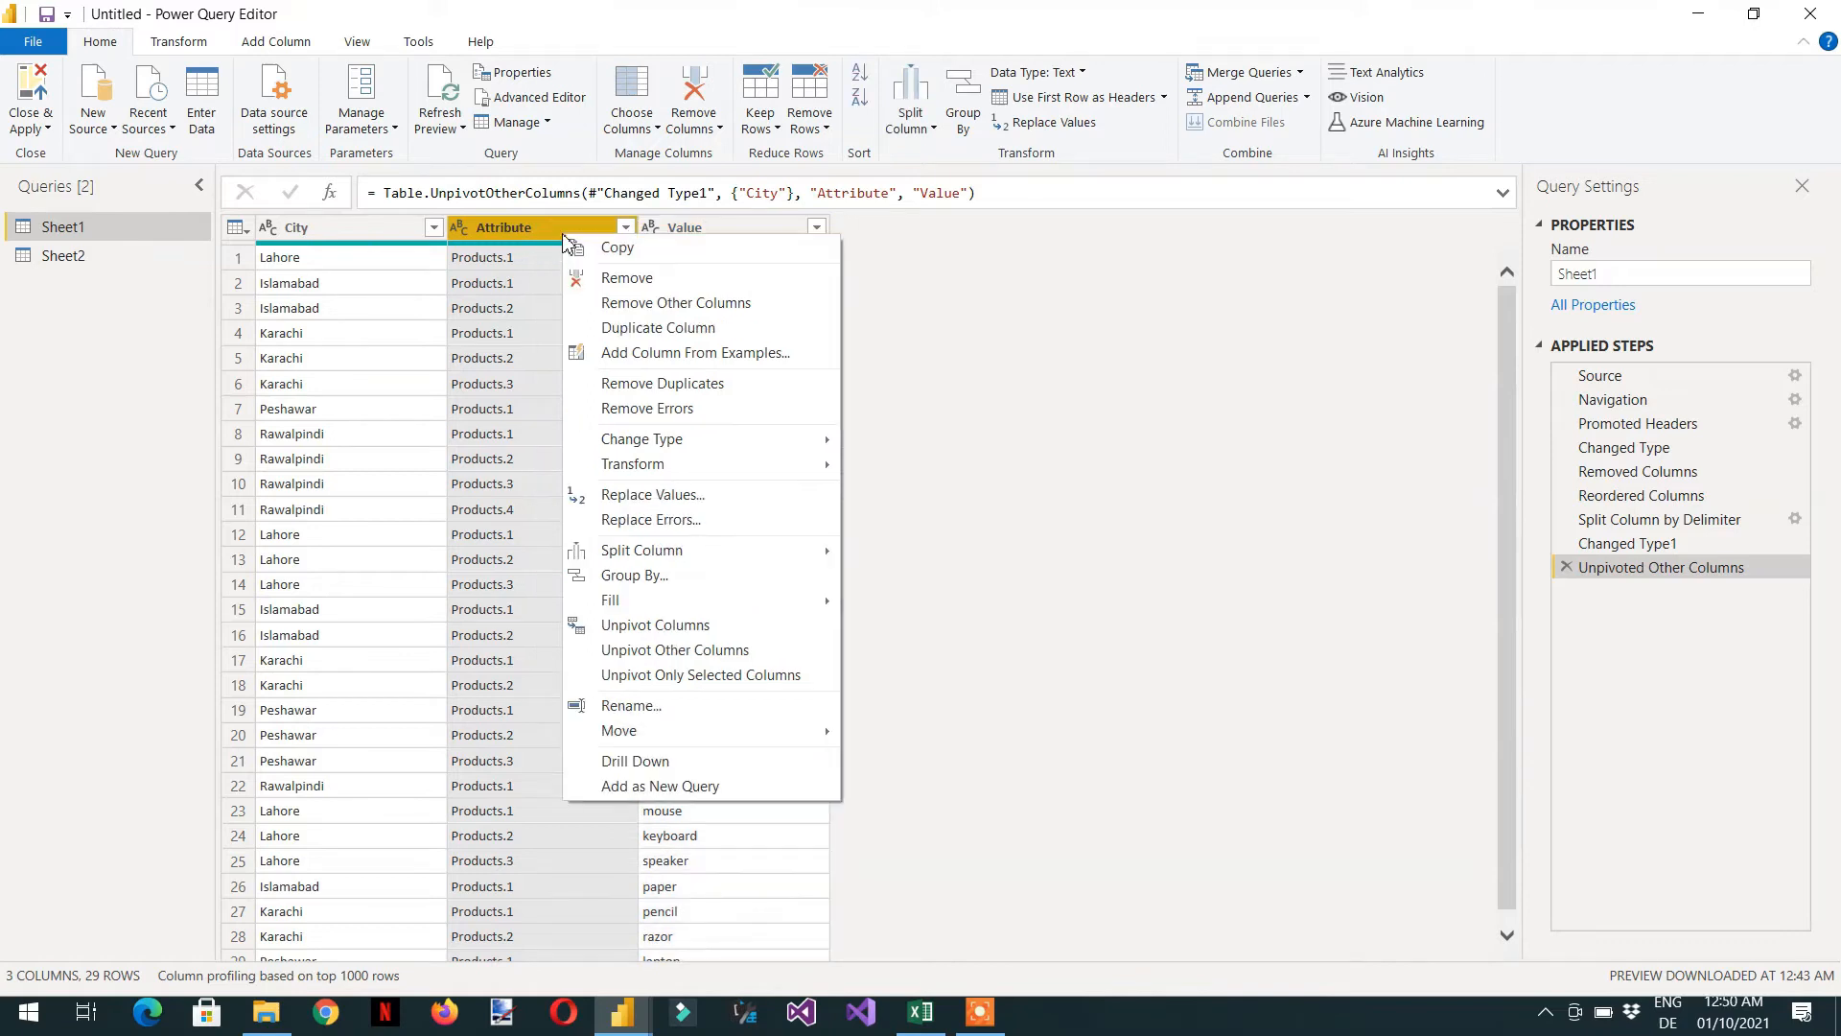
pyautogui.click(630, 282)
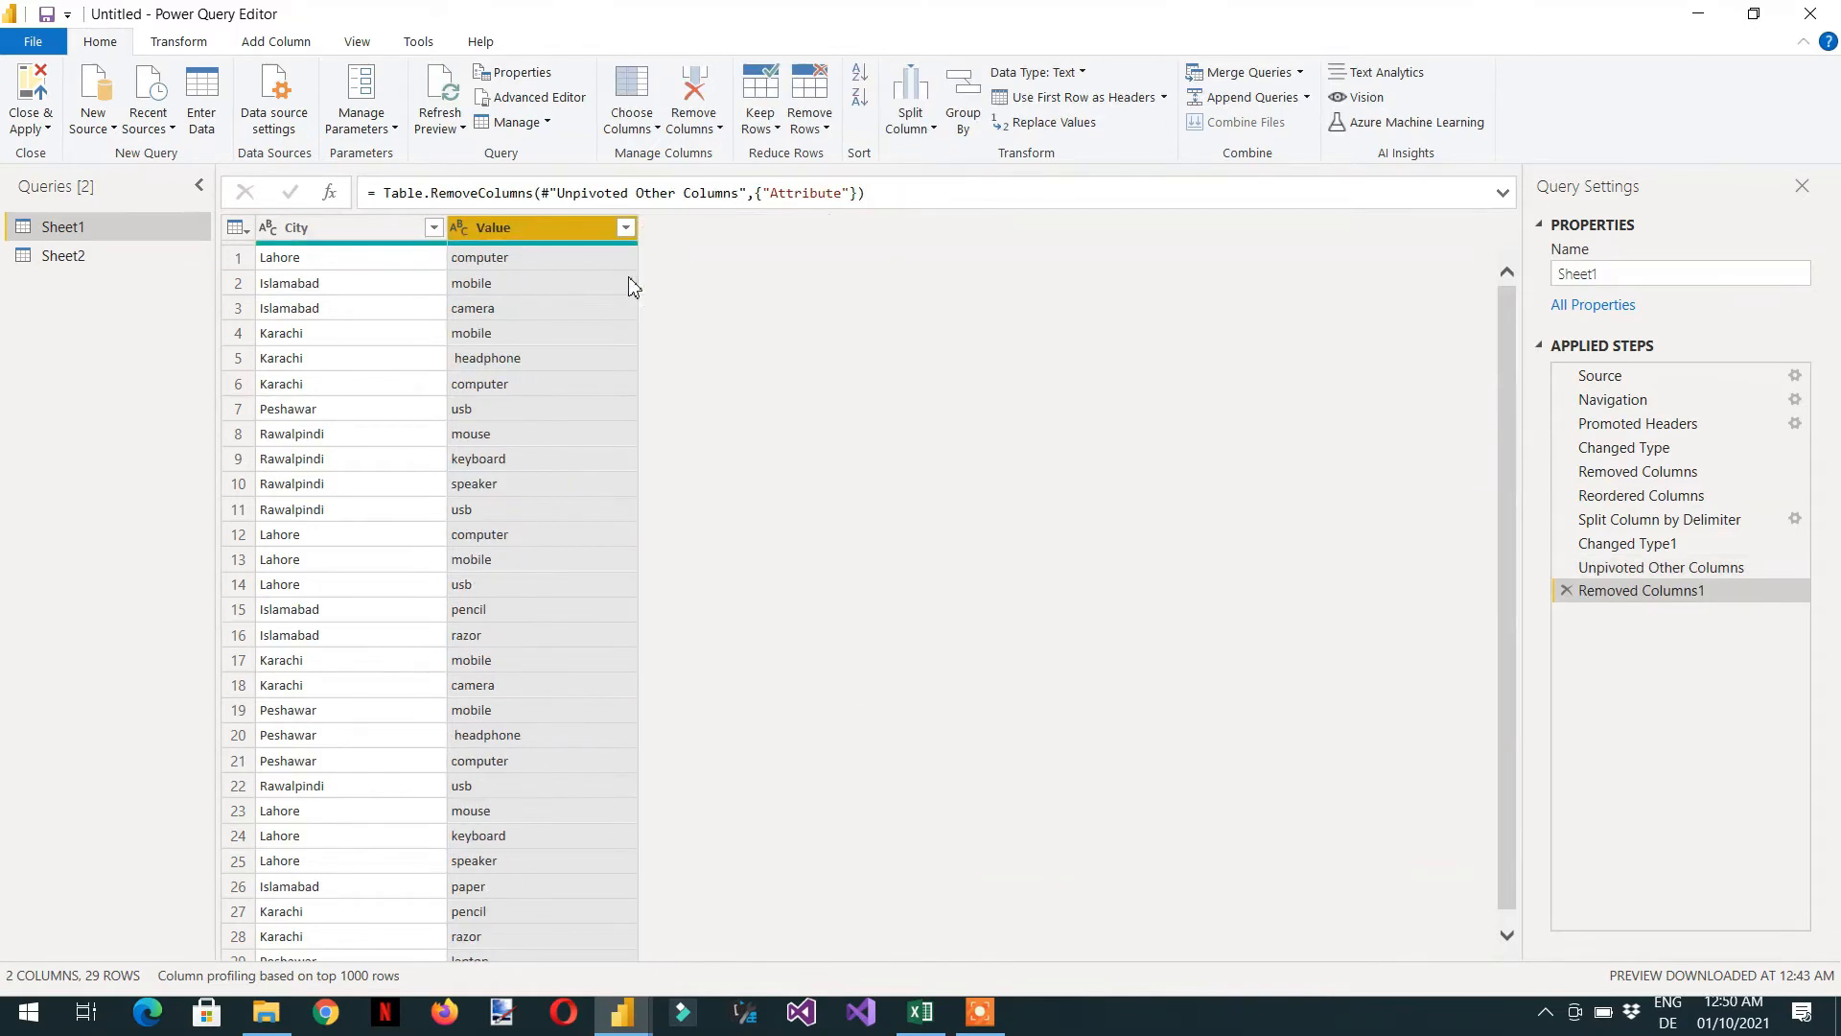
pyautogui.click(434, 228)
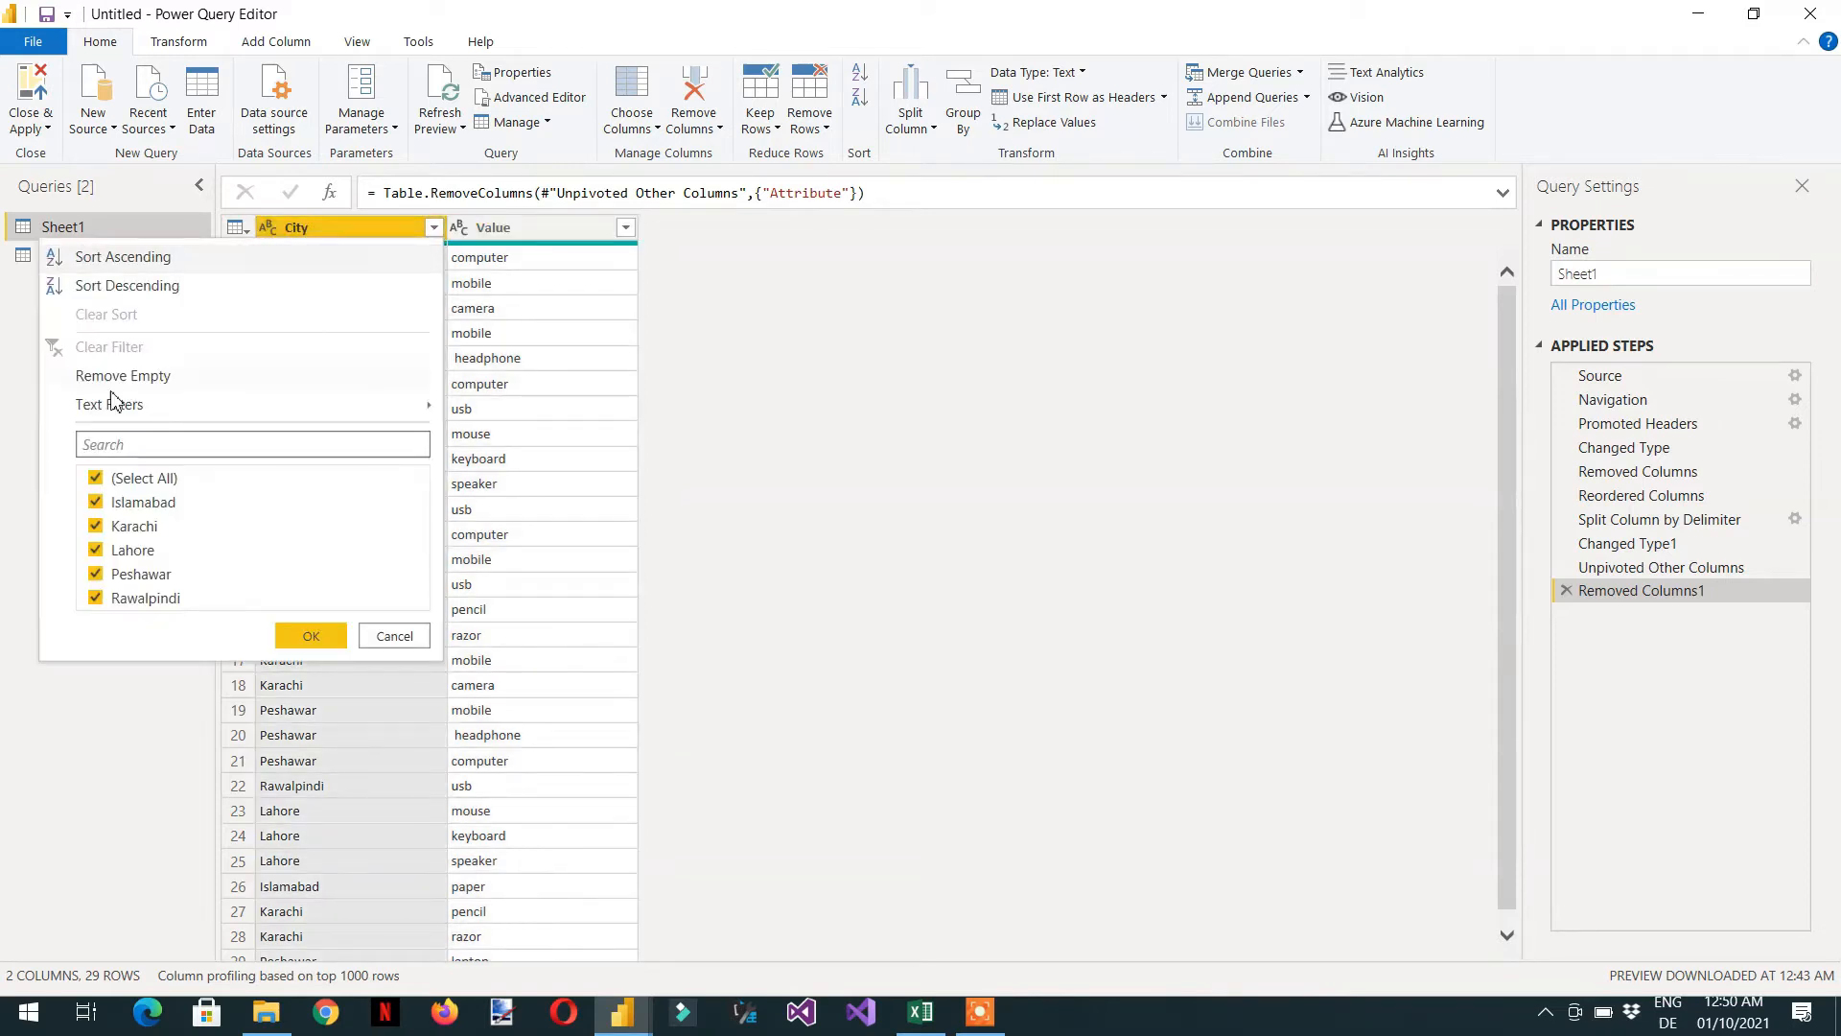
pyautogui.click(178, 258)
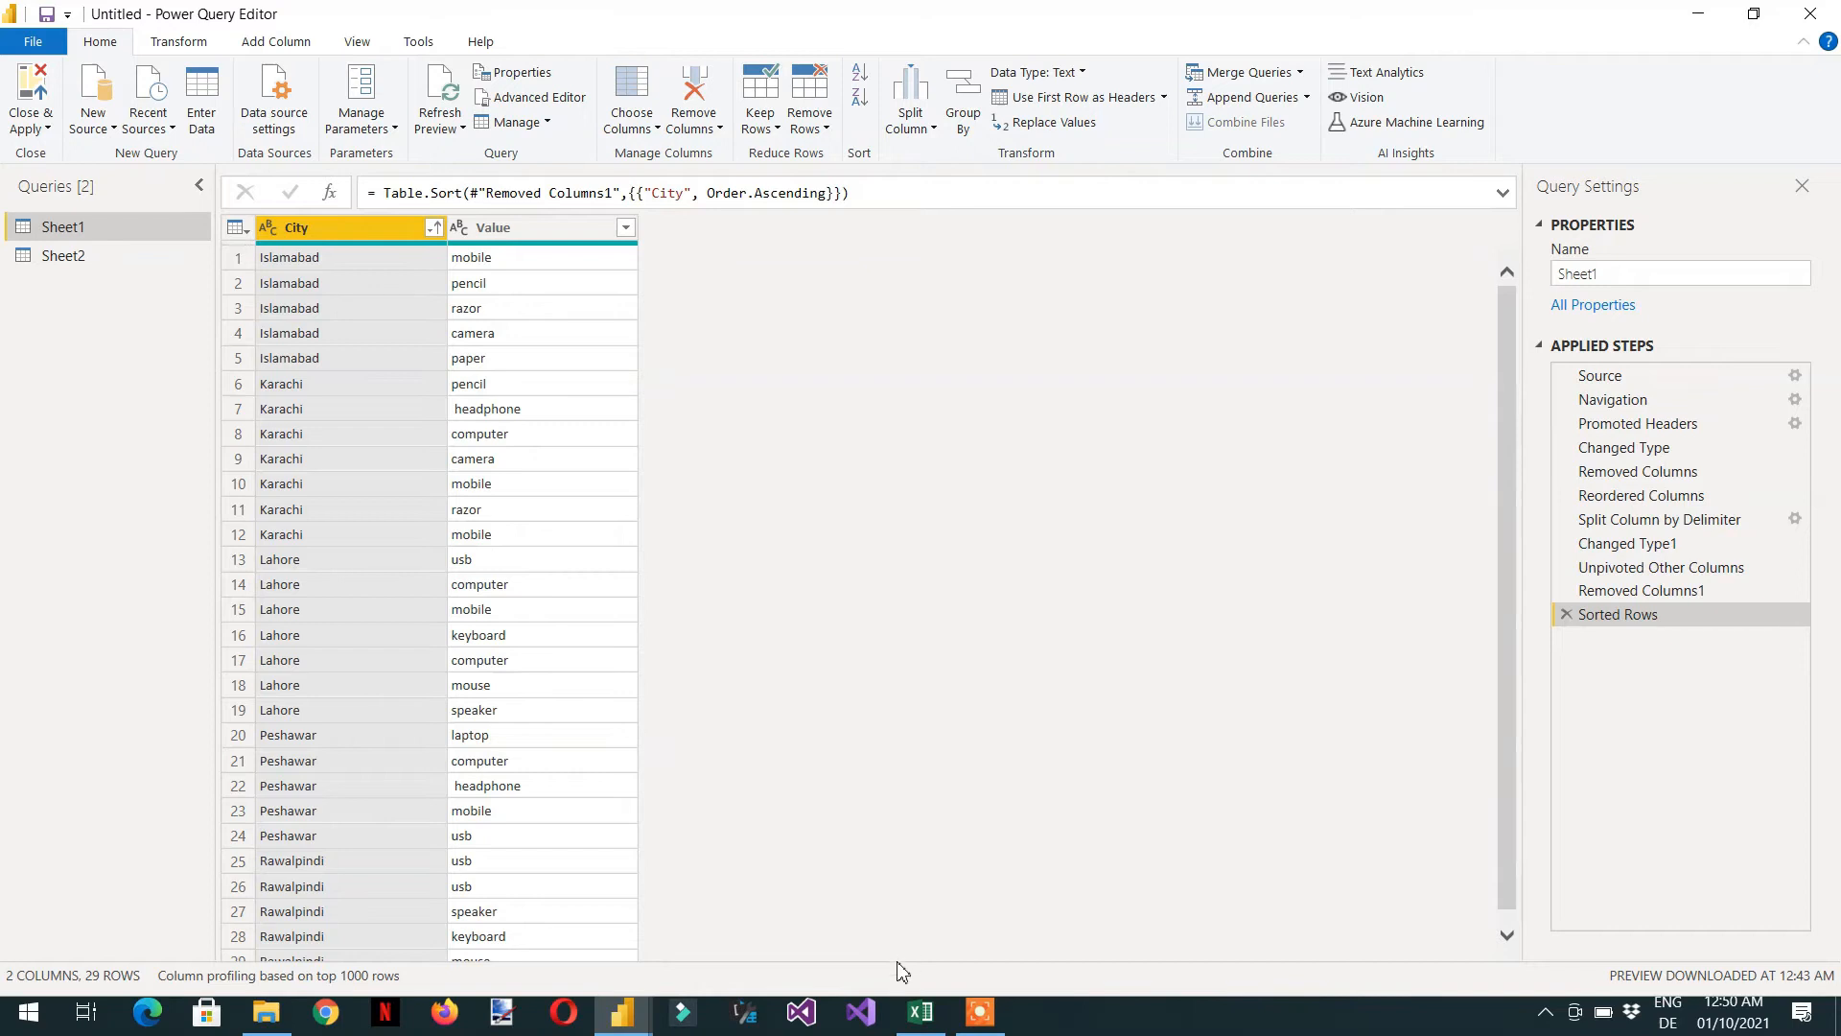
# - Switch to the delimited data workbook in Excel and check the first Islamabad entry in the City column
pyautogui.click(921, 1018)
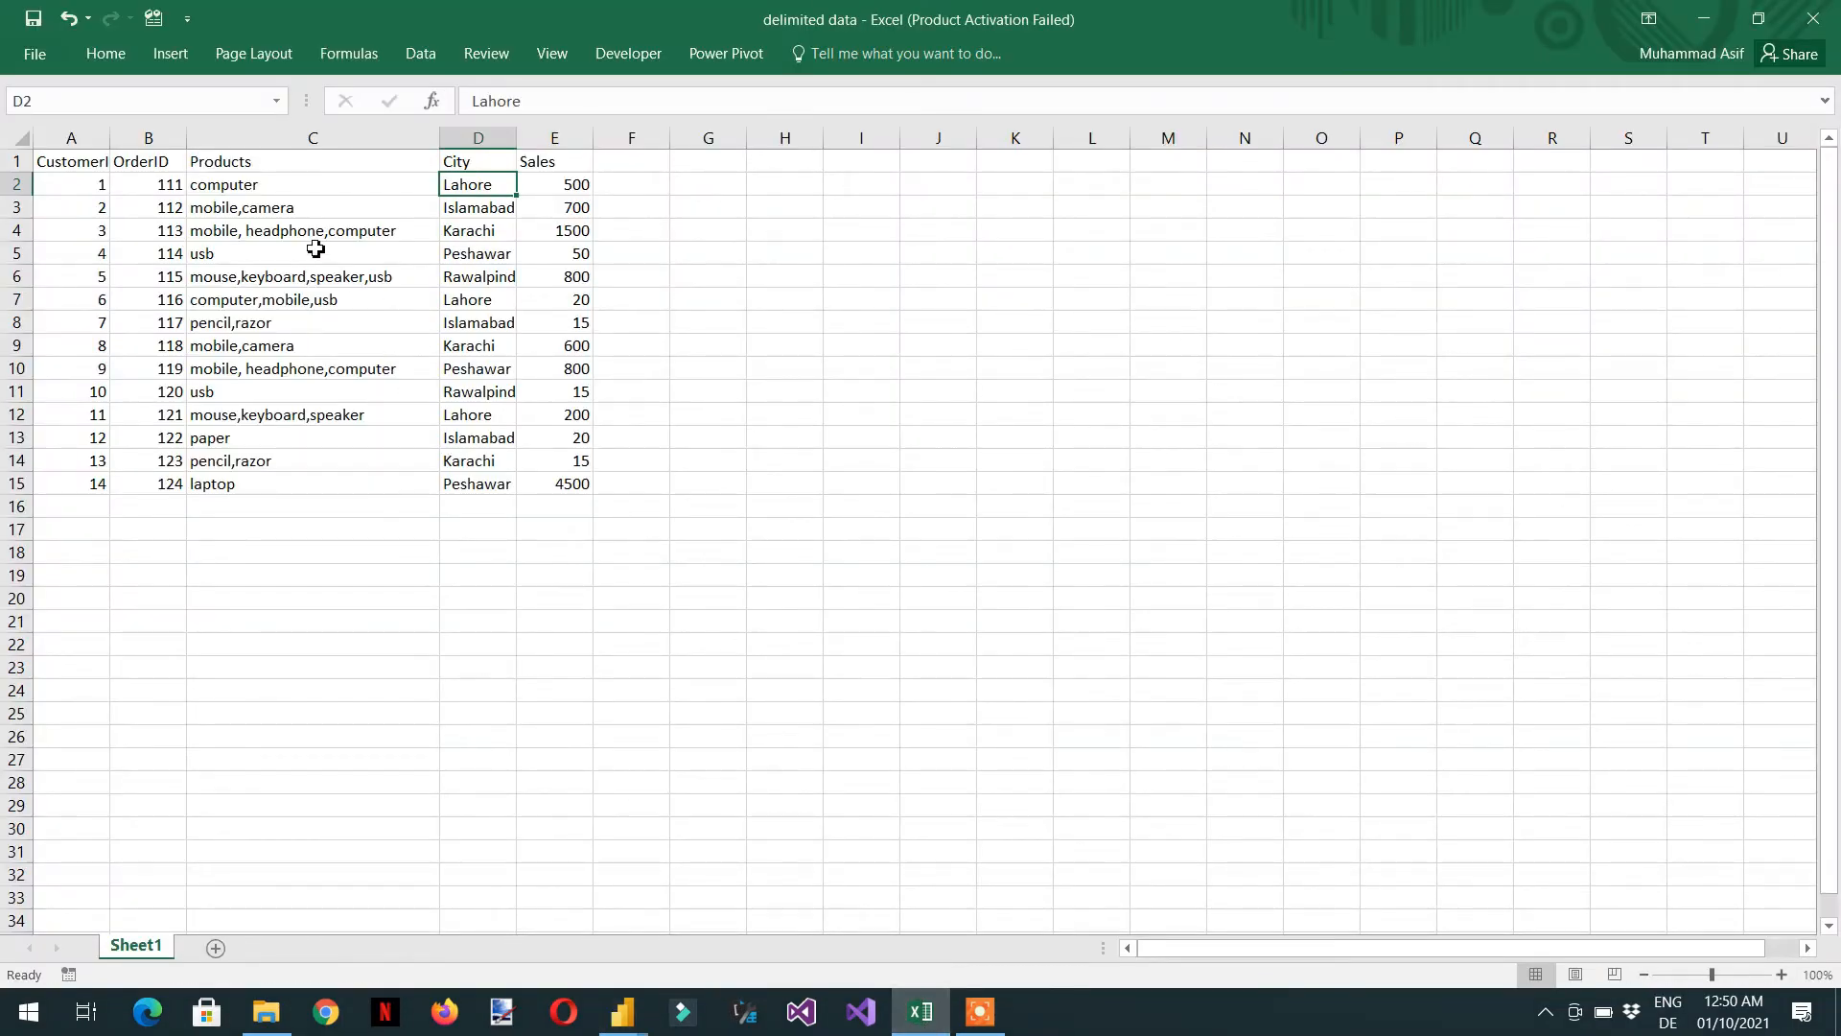
pyautogui.click(476, 210)
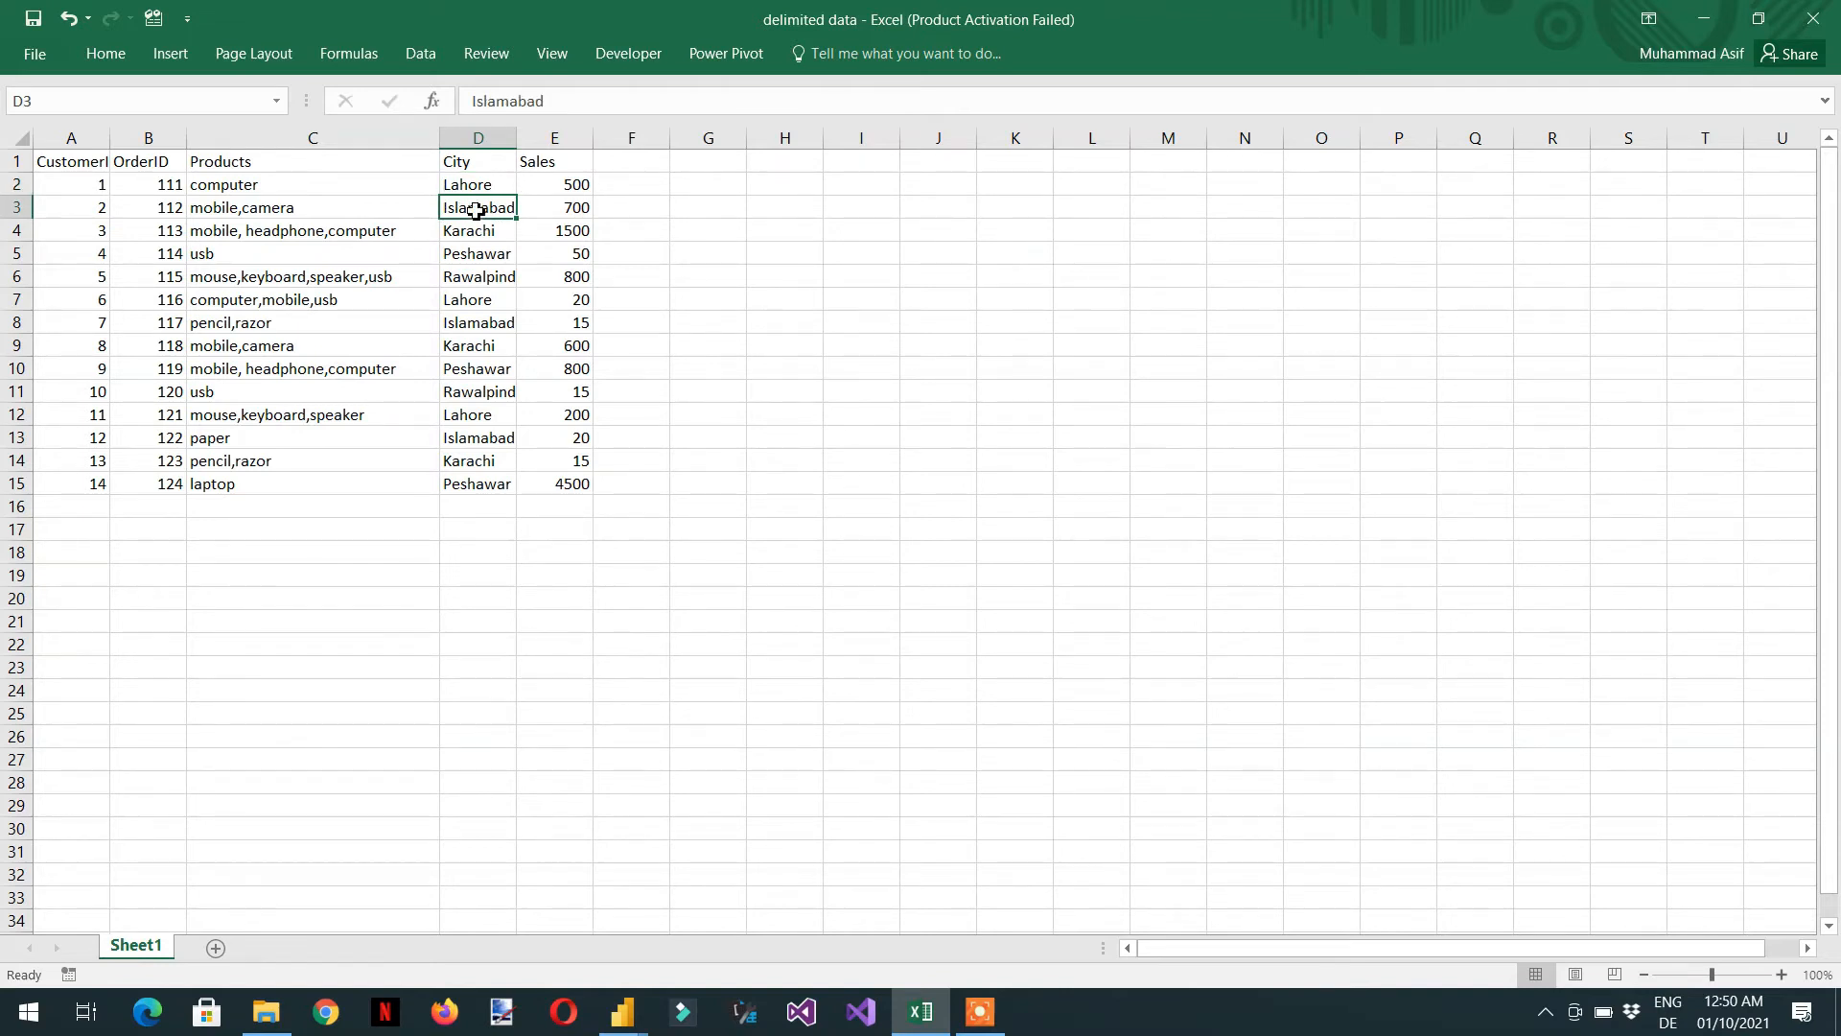
# - Examine the Products entries down column C of the workbook, returning to the first Islamabad order in C3
pyautogui.press('Left')
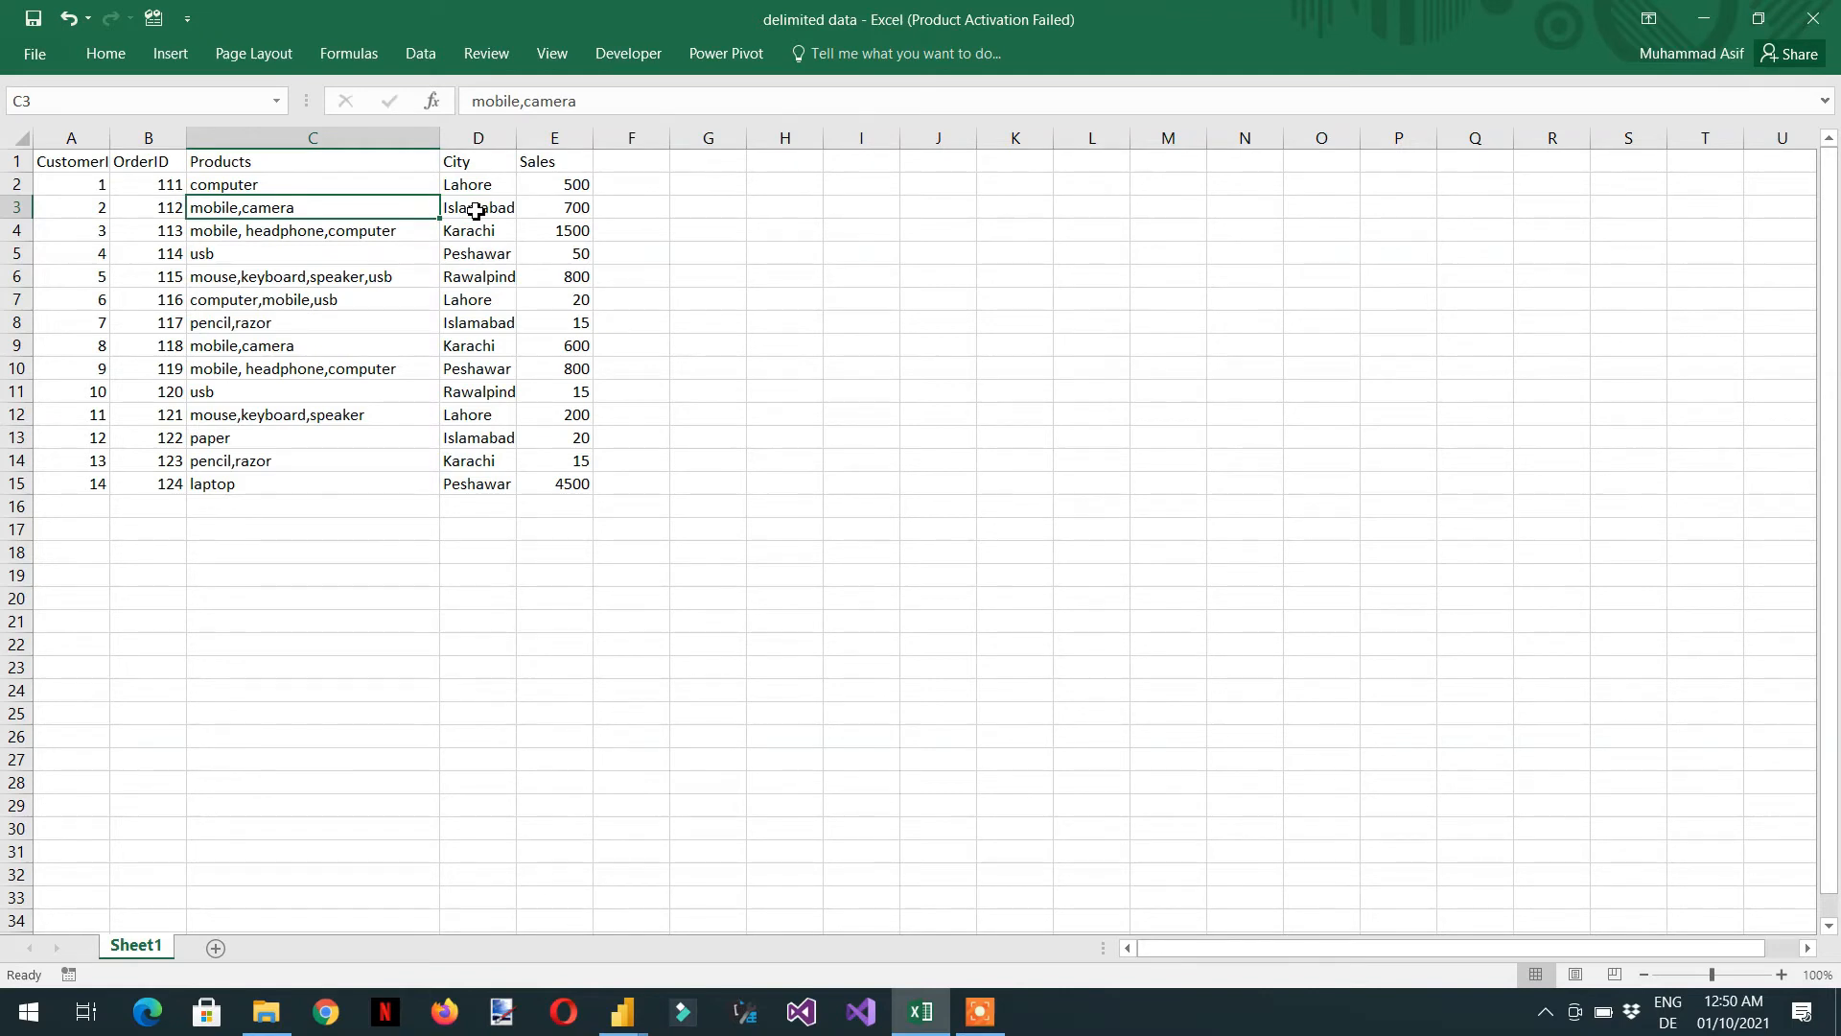
pyautogui.press('Down')
pyautogui.press('Down')
pyautogui.press('Down')
pyautogui.press('Down')
pyautogui.press('Down')
pyautogui.press('Down')
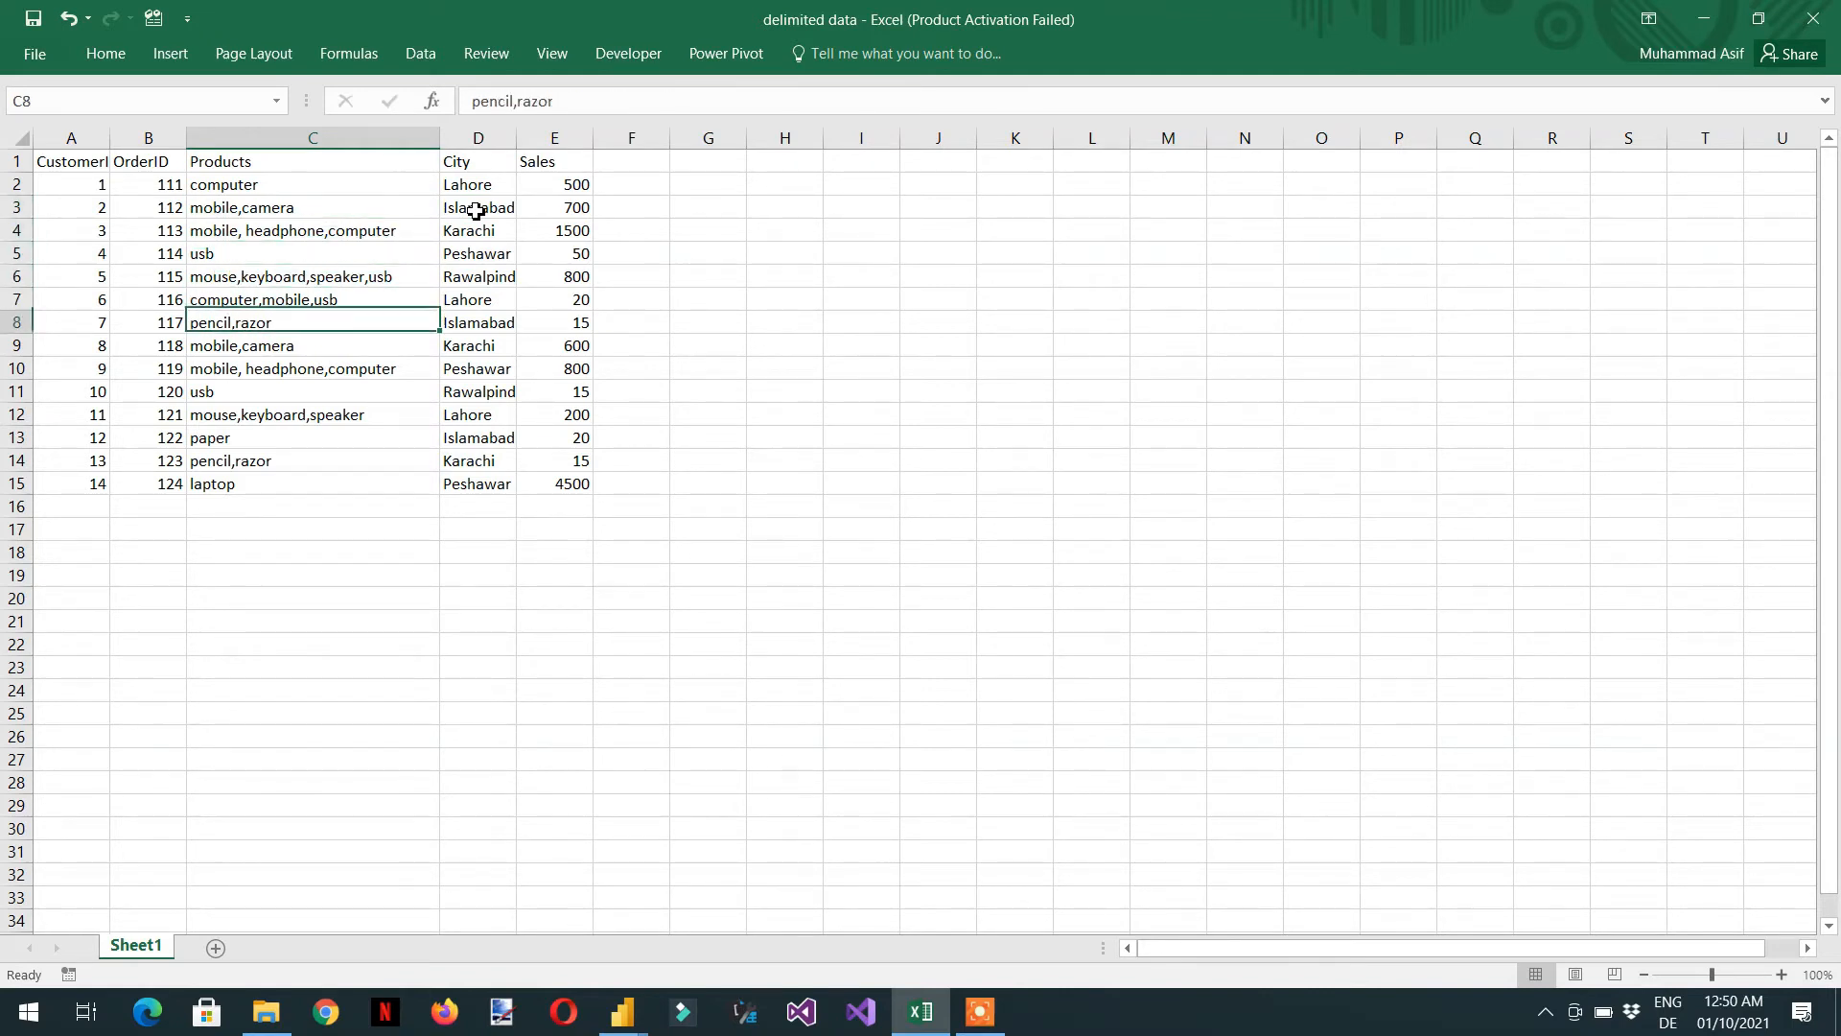
pyautogui.press('Down')
pyautogui.press('Up')
pyautogui.press('Up')
pyautogui.press('Up')
pyautogui.press('Up')
pyautogui.press('Up')
pyautogui.press('Up')
pyautogui.press('Up')
pyautogui.press('Up')
pyautogui.press('Up')
pyautogui.press('Up')
pyautogui.press('Up')
pyautogui.press('Up')
pyautogui.press('Down')
pyautogui.press('Down')
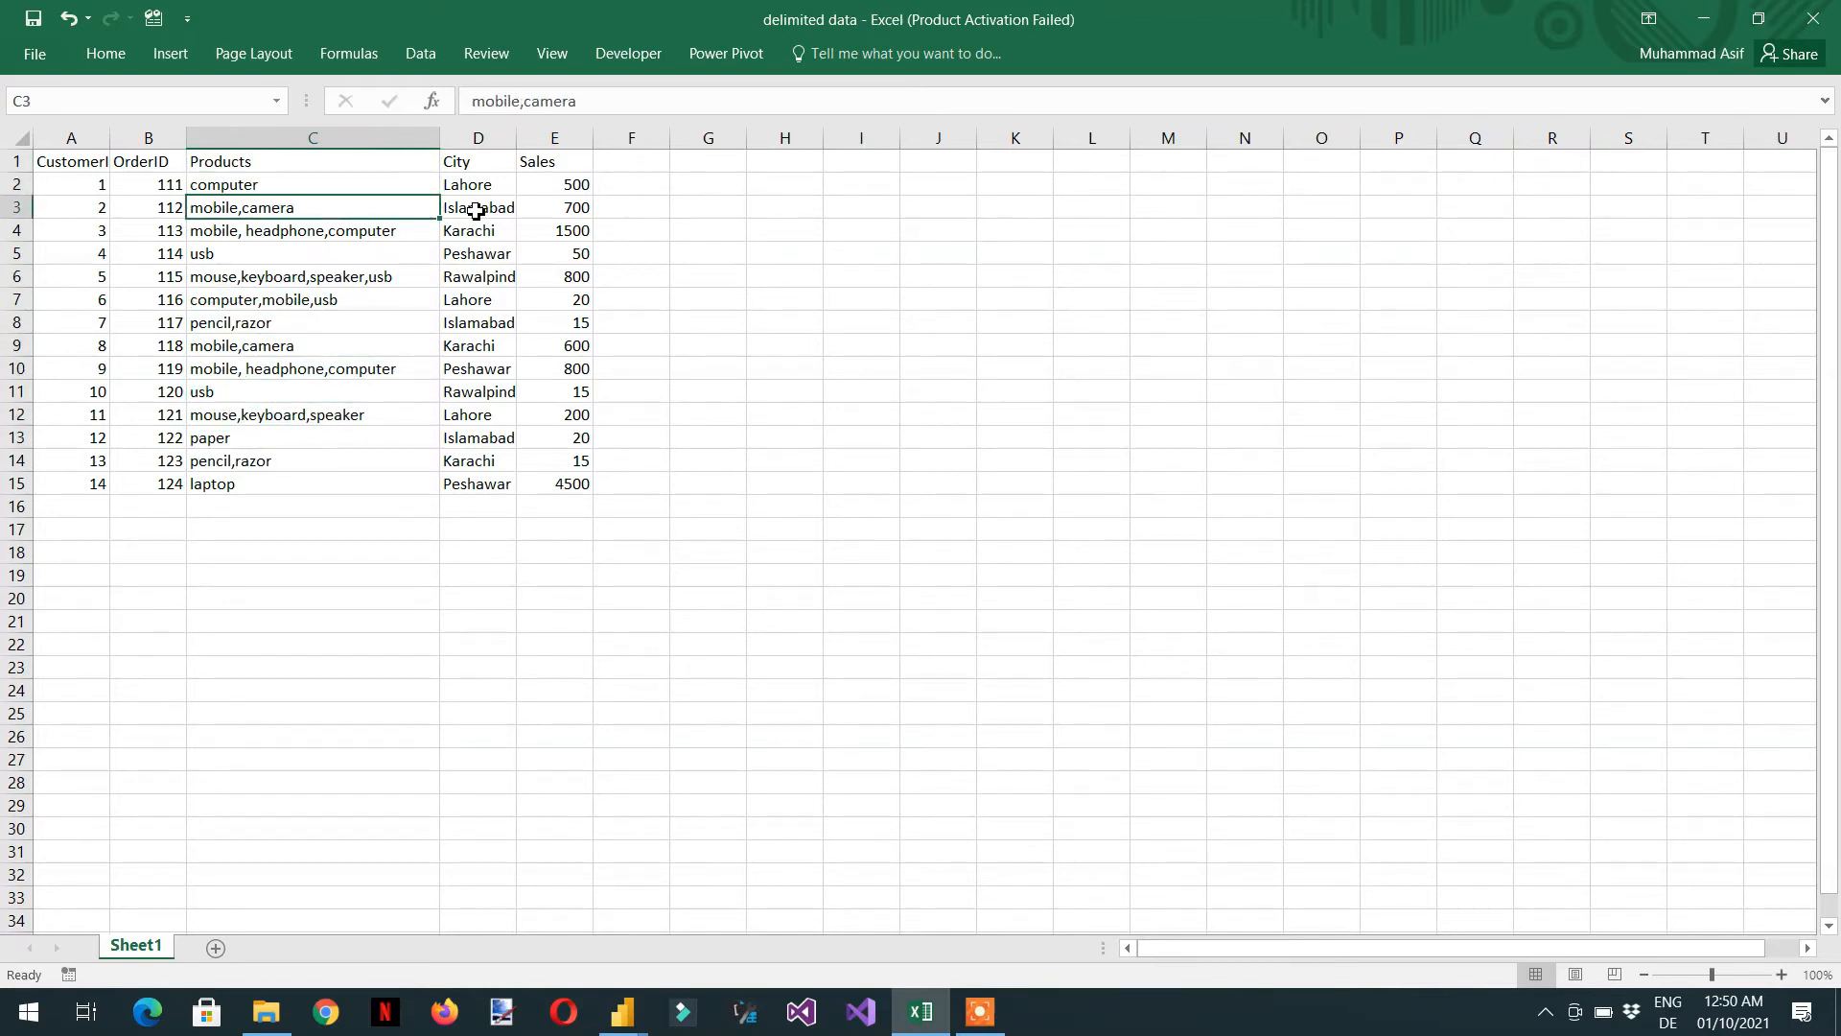
# - Append ",1,2,3" to the product list in cell C3 so it reads "mobile,camera,1,2,3"
pyautogui.press('F2')
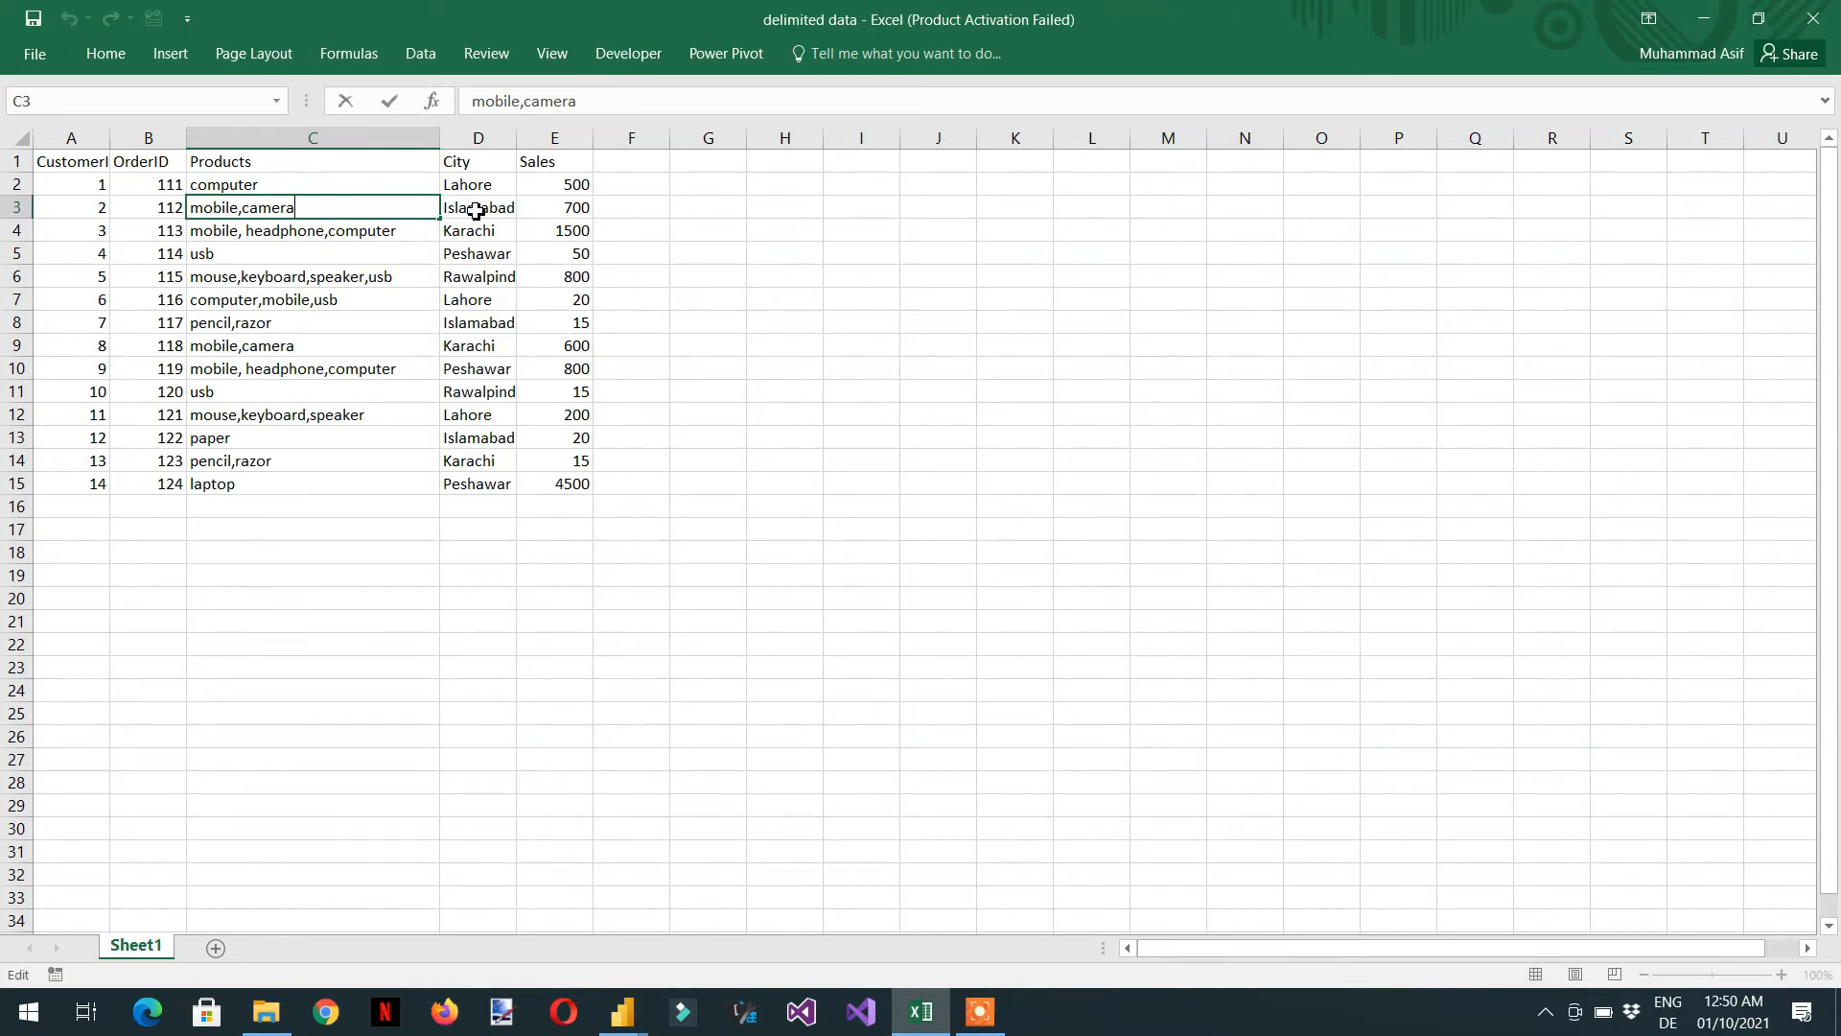
pyautogui.write(',1,2,3')
pyautogui.press('Left')
pyautogui.press('Escape')
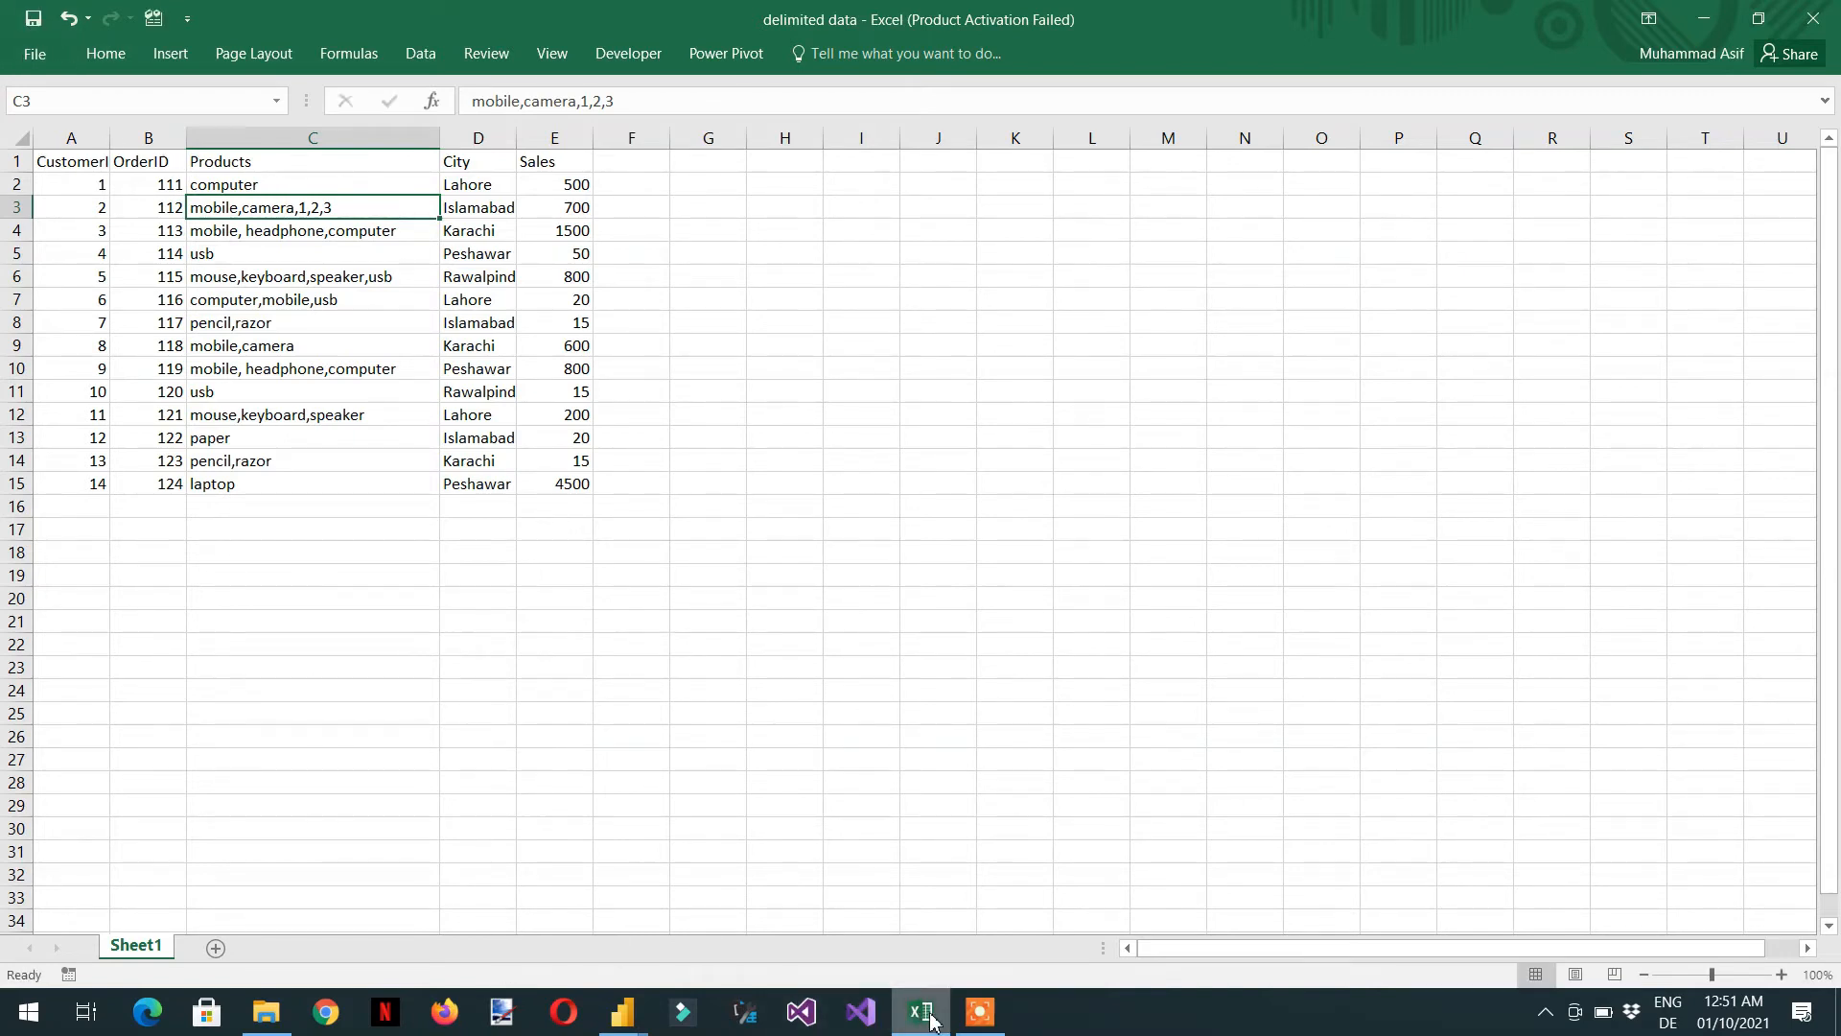
# - Switch to the Power Query Editor and refresh all query previews
pyautogui.click(618, 1022)
pyautogui.click(739, 947)
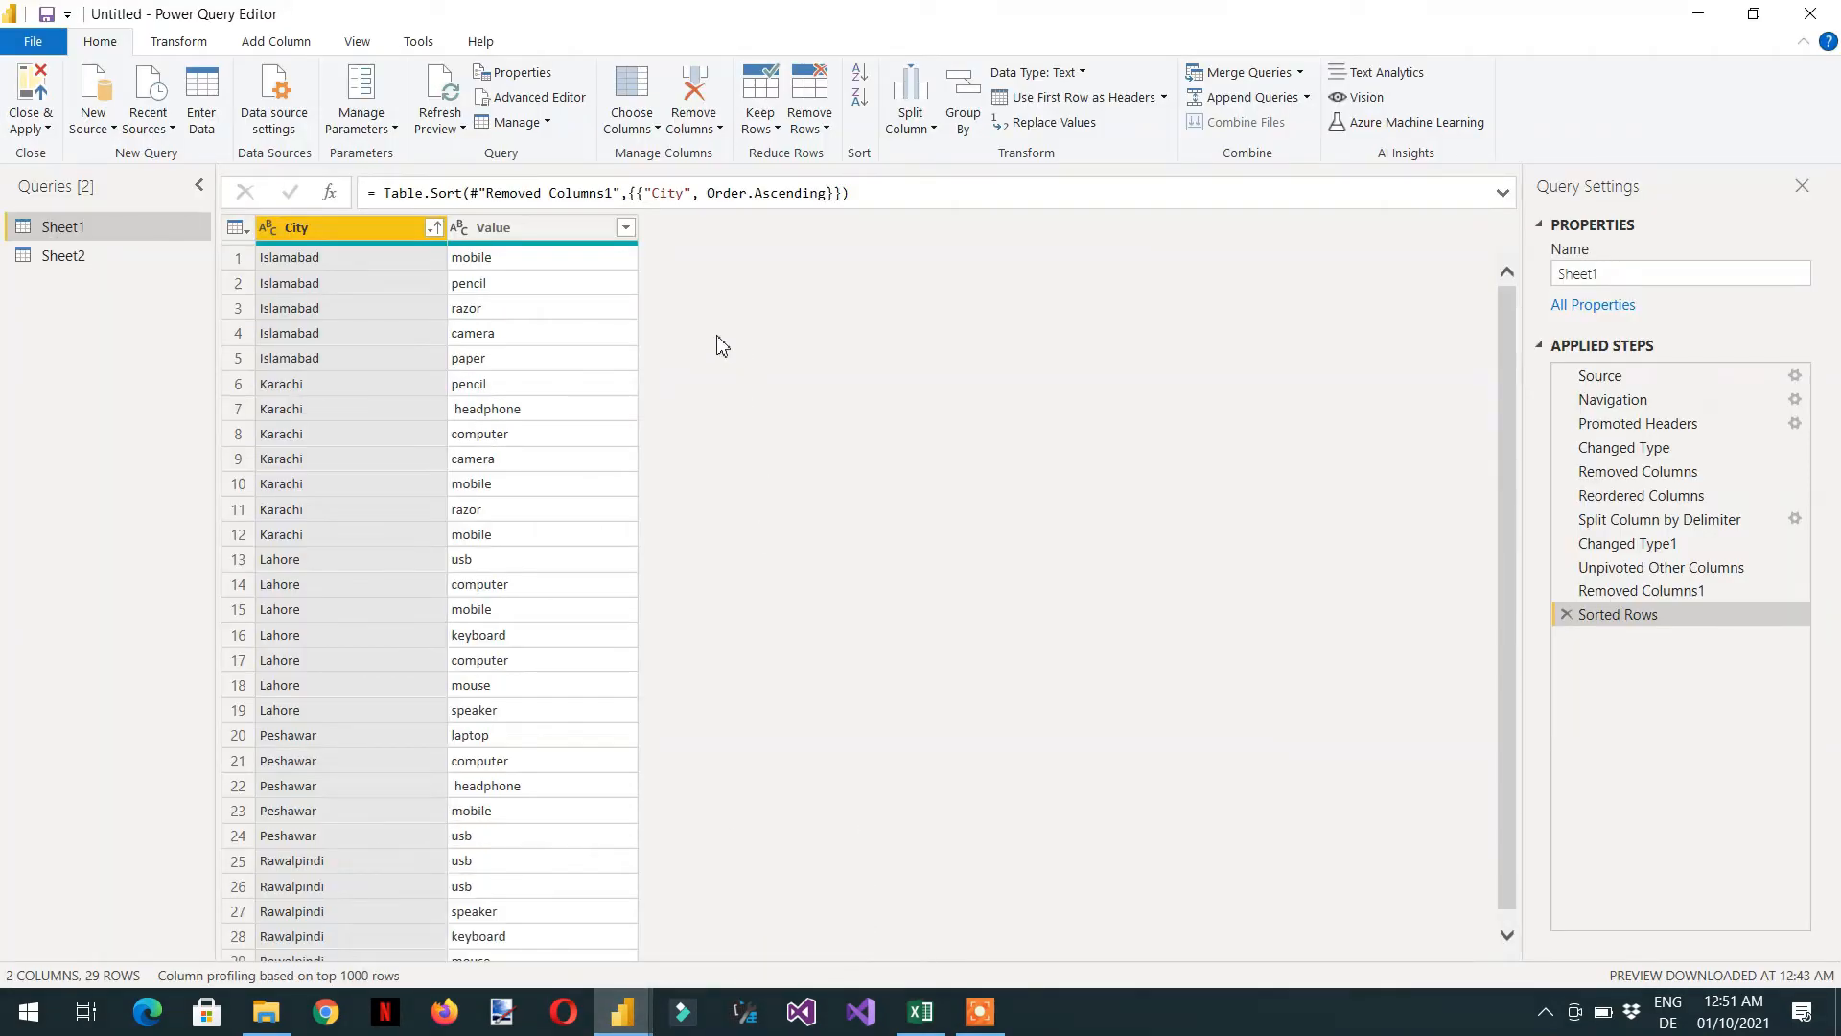
pyautogui.click(459, 131)
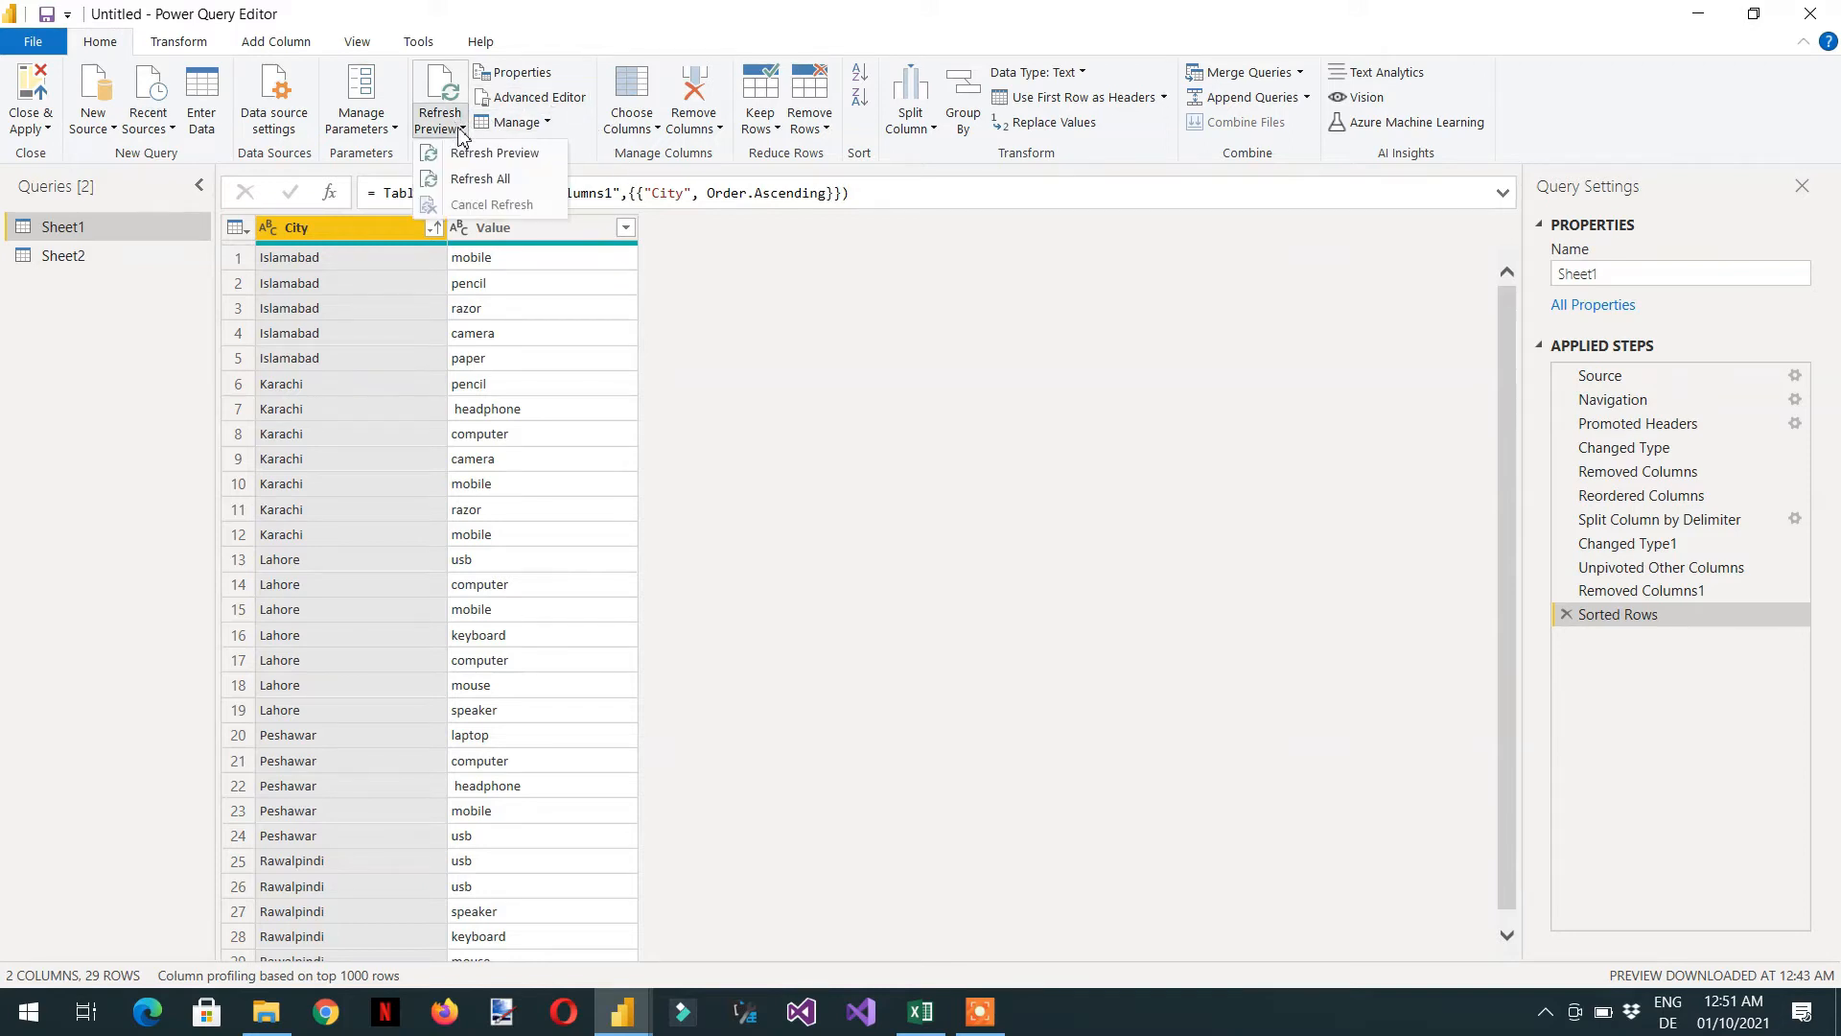
pyautogui.click(476, 180)
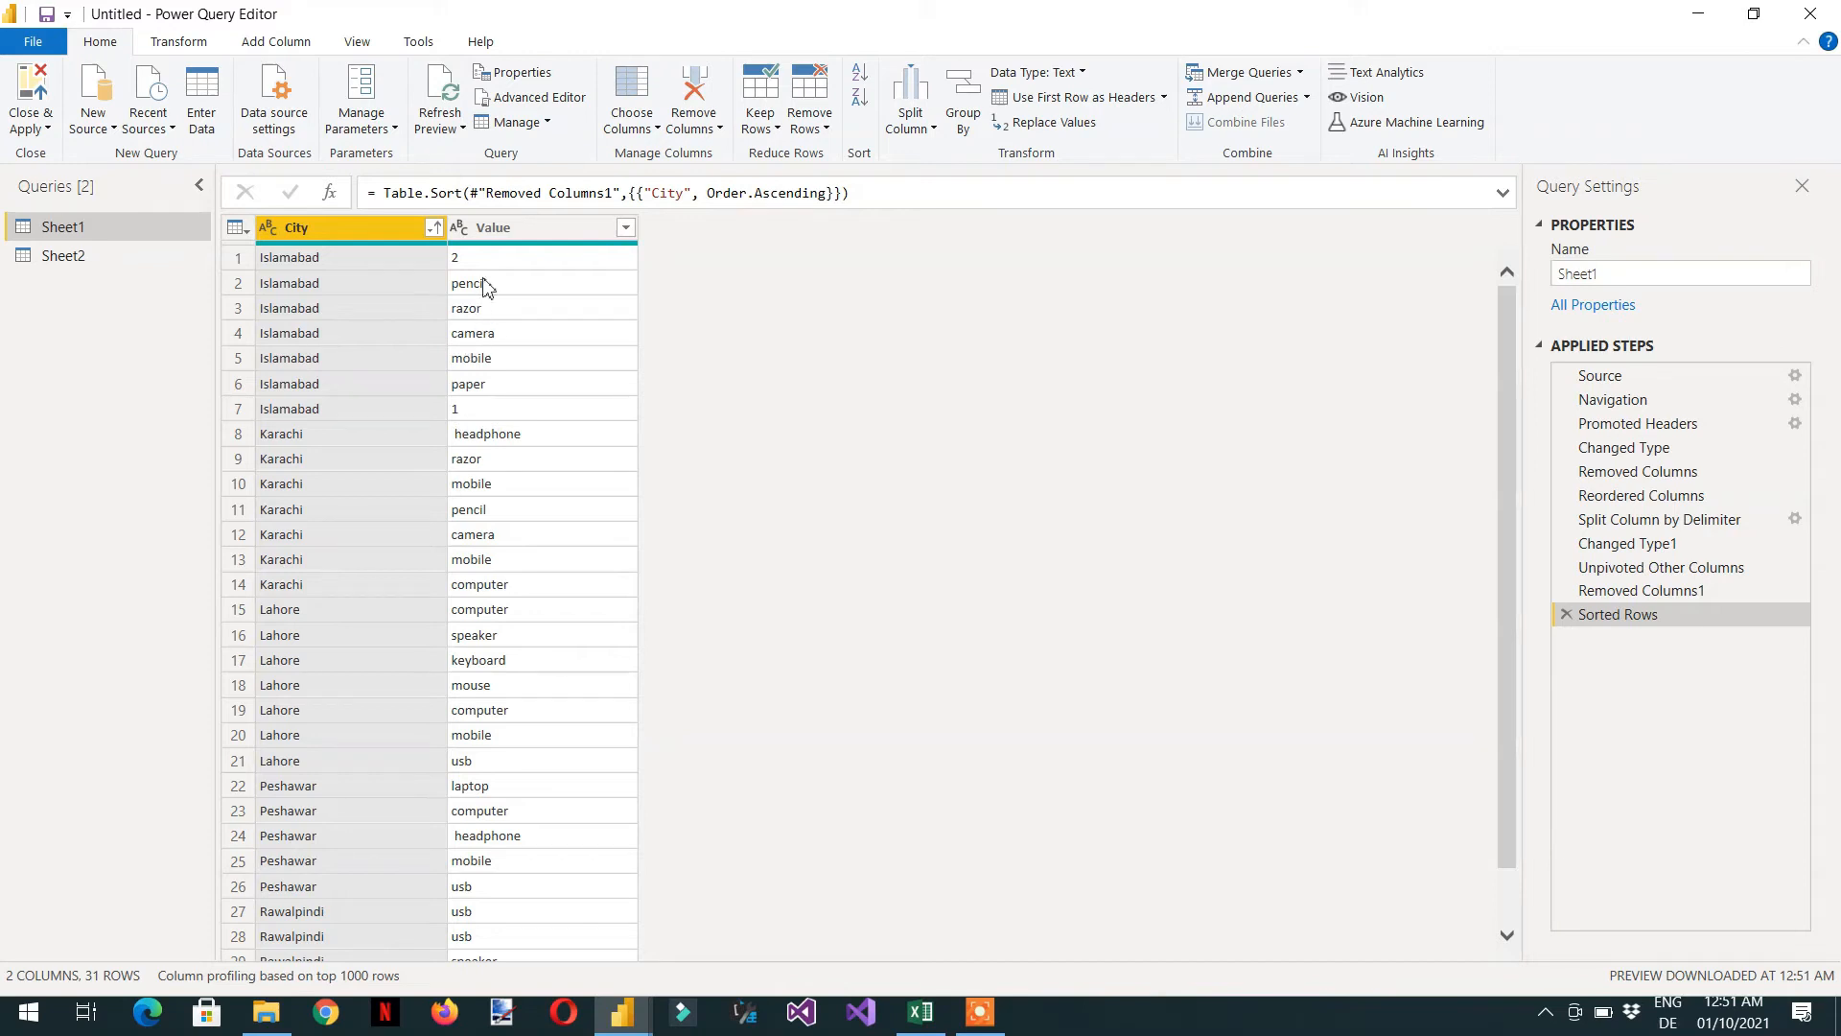
# - Check the Products entry in C3 of the Excel workbook against the Sheet1 query in the Power Query Editor
pyautogui.click(920, 1011)
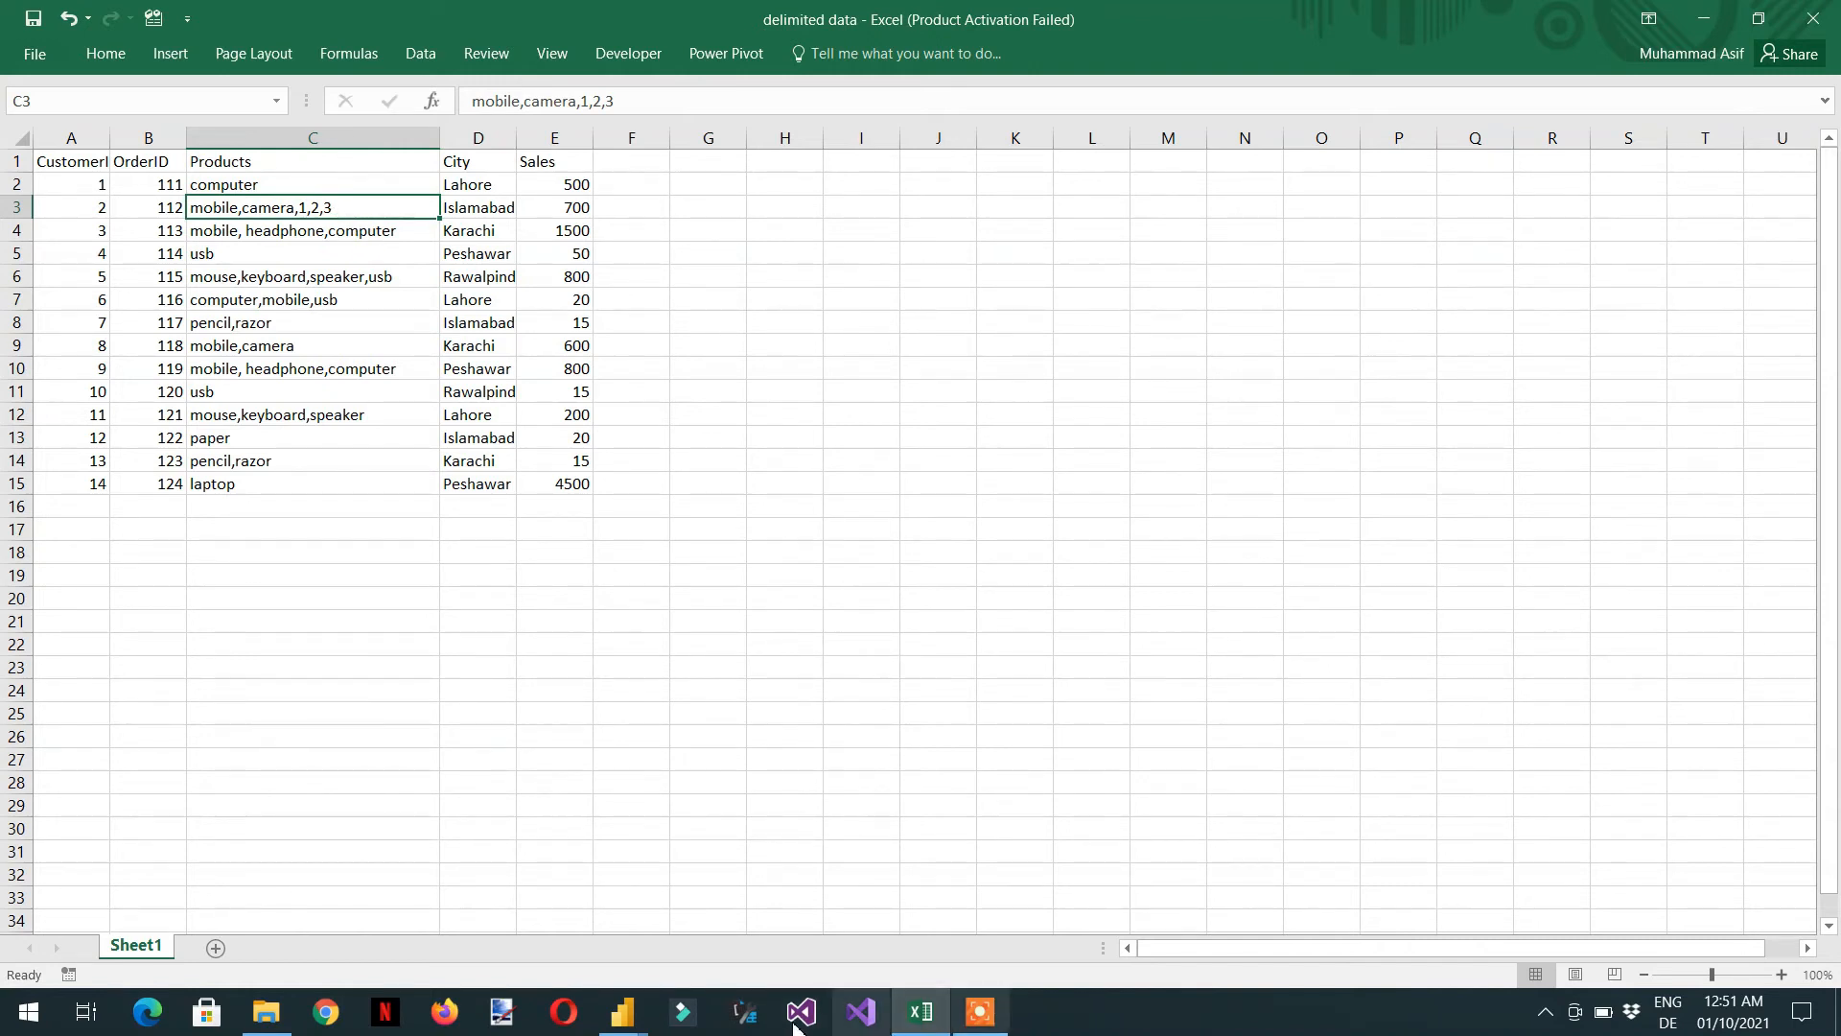
pyautogui.moveTo(633, 1028)
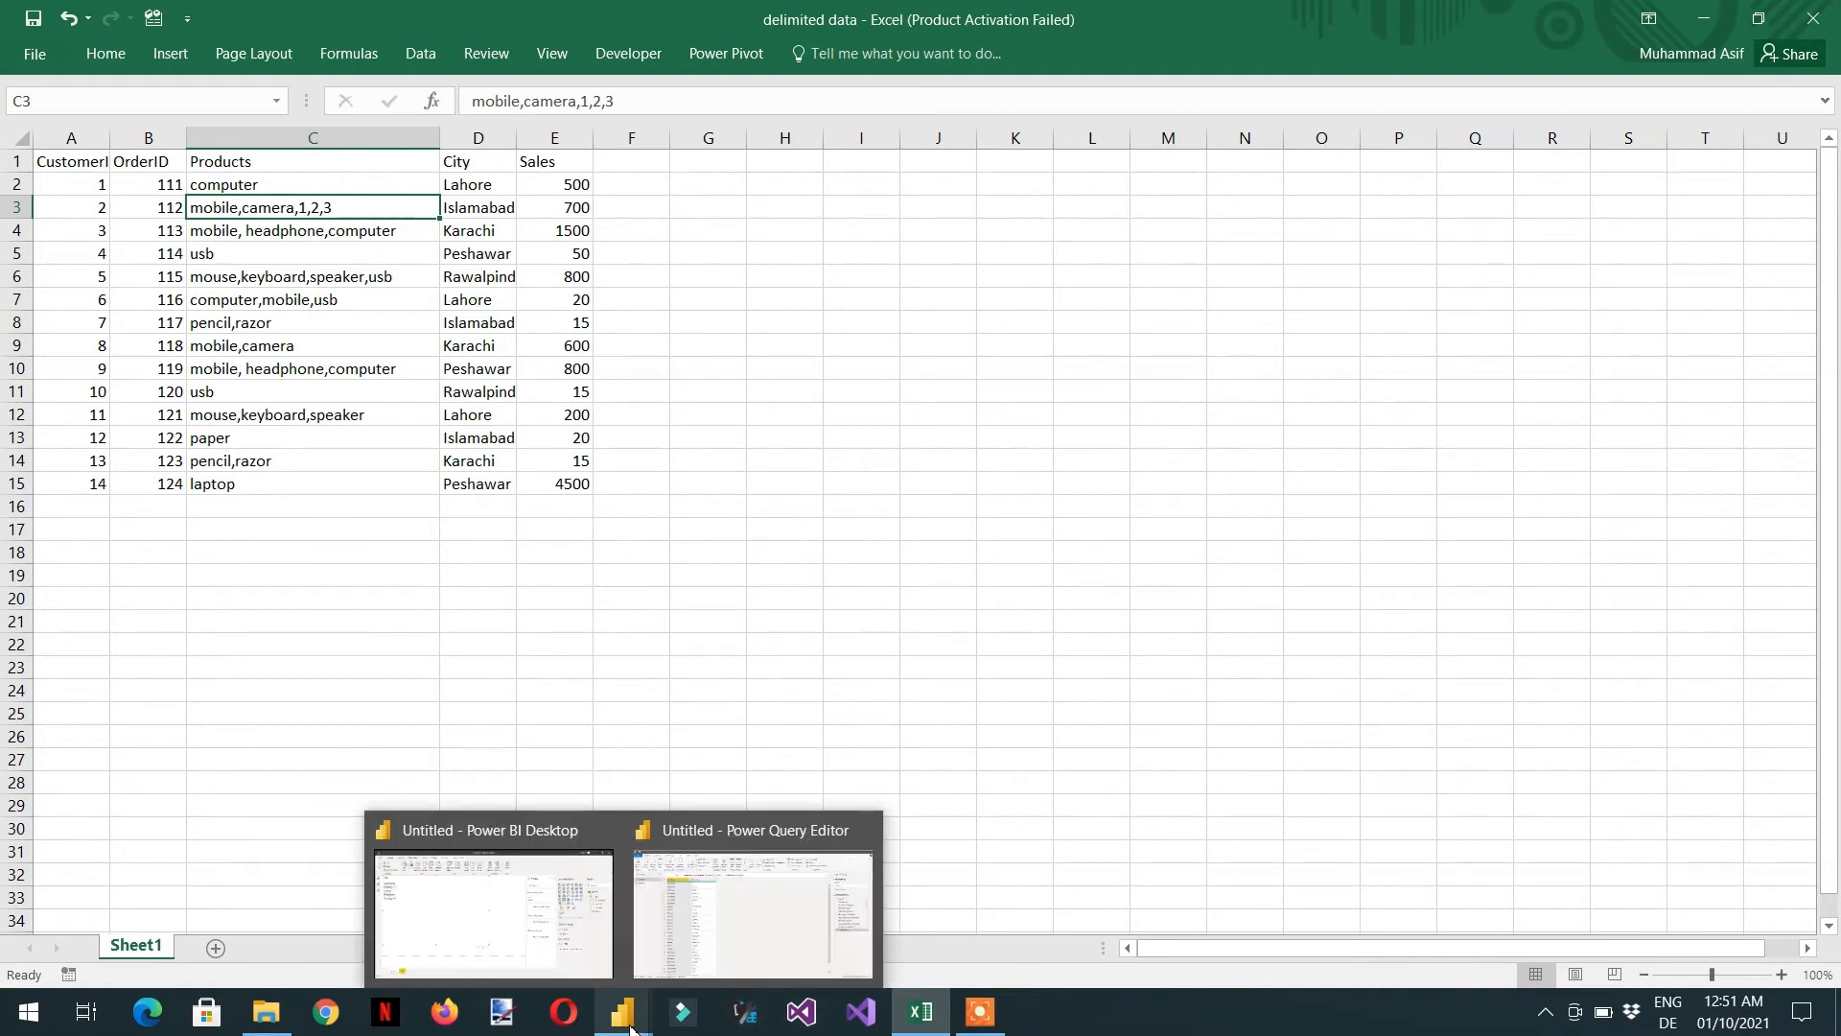
pyautogui.click(699, 966)
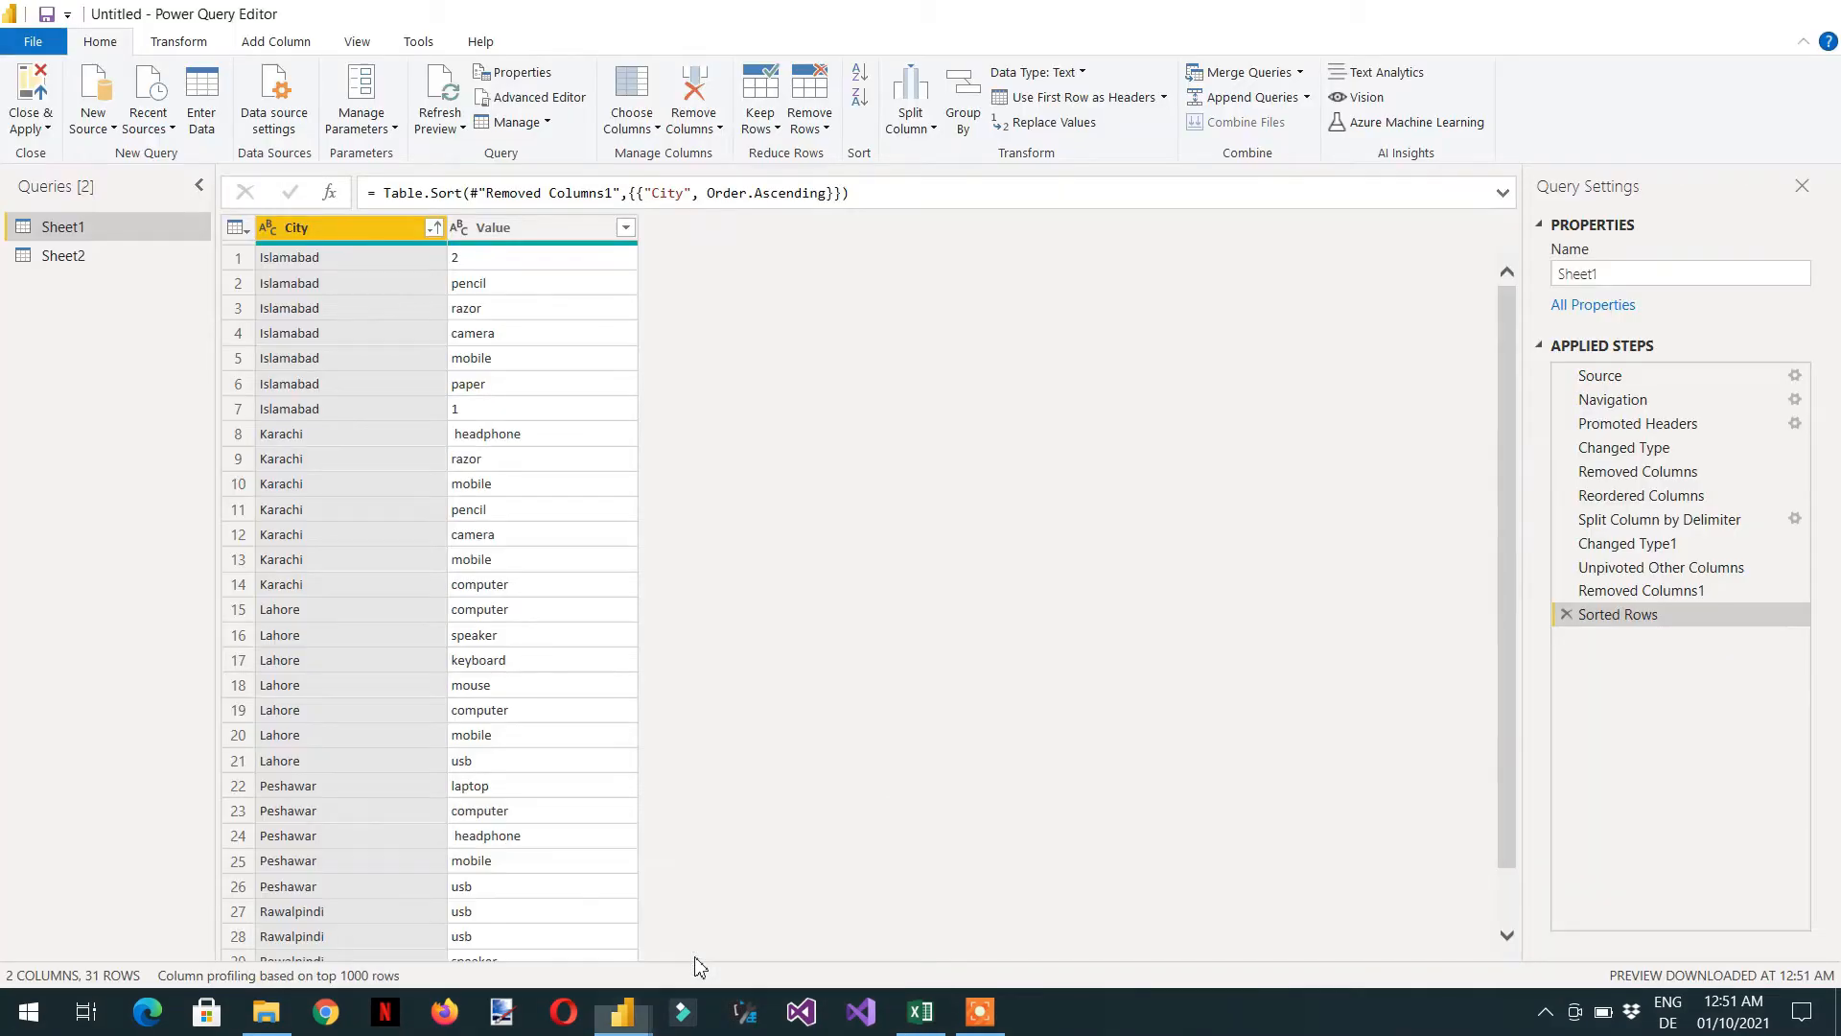
# - Set the number of columns to split into to 5 in Sheet1's Split Column by Delimiter step and display the Sorted Rows step
pyautogui.click(1796, 521)
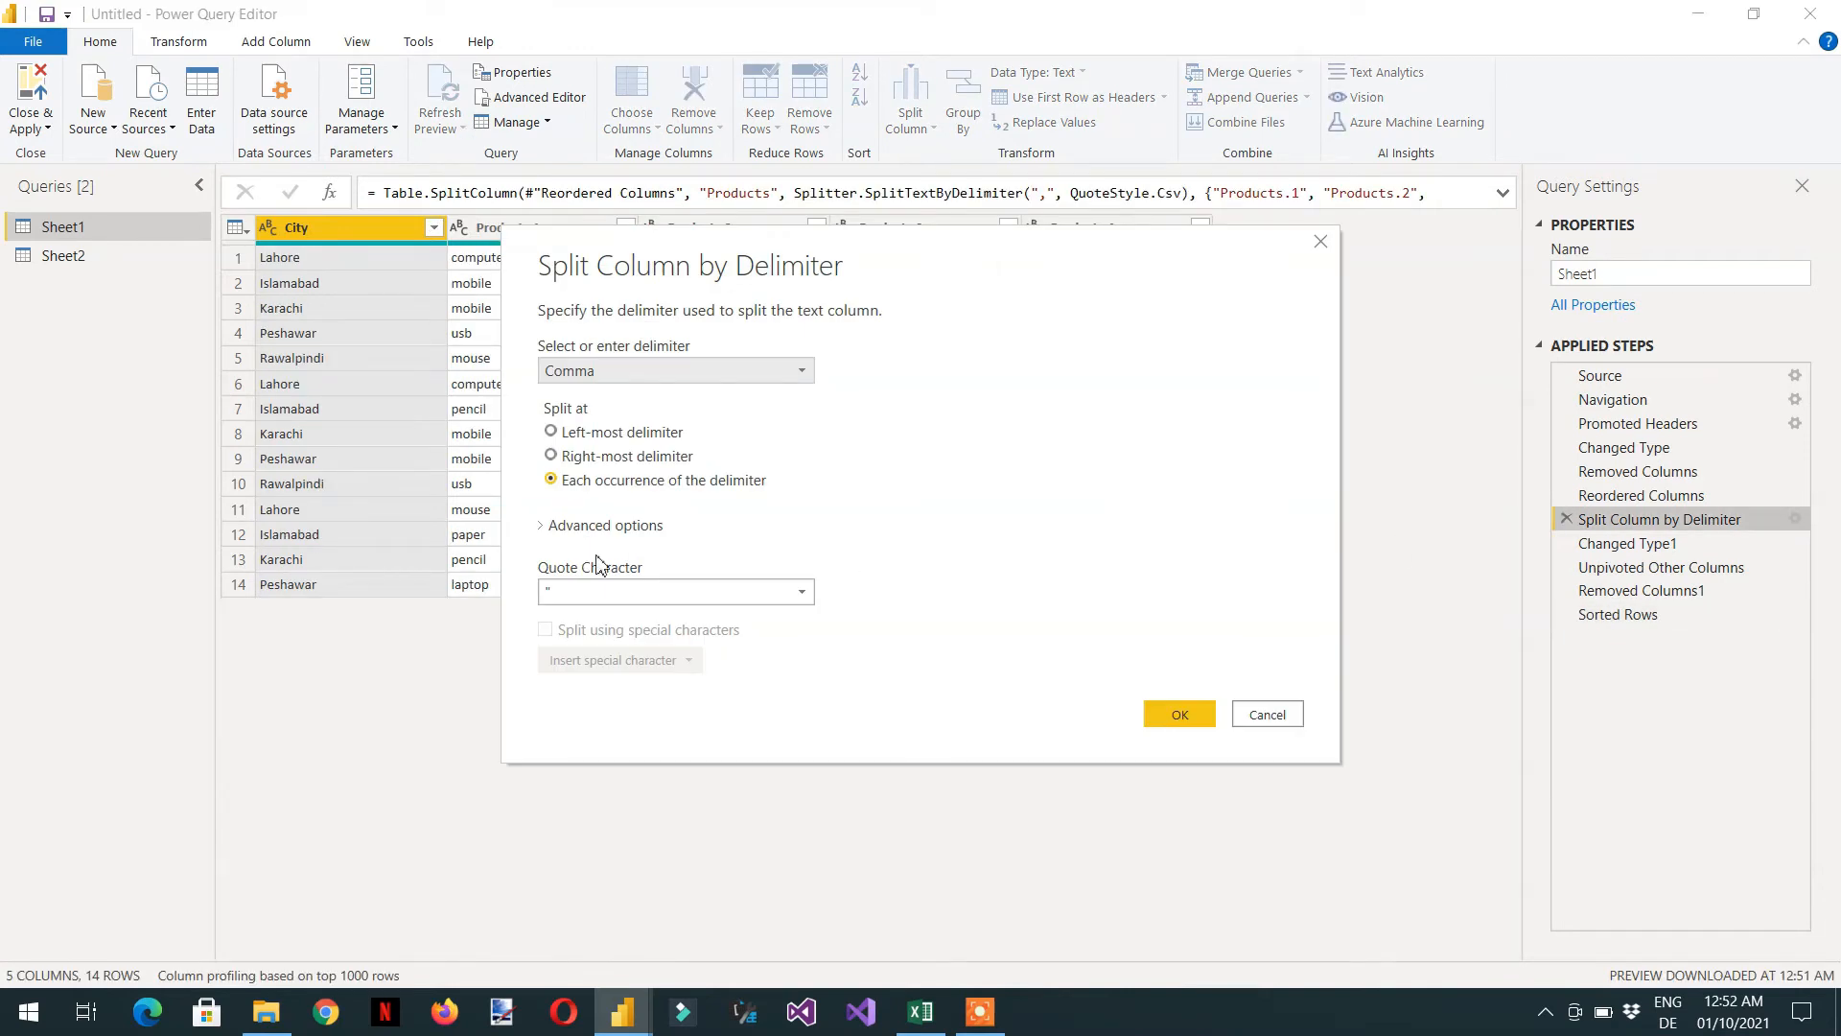
pyautogui.click(544, 534)
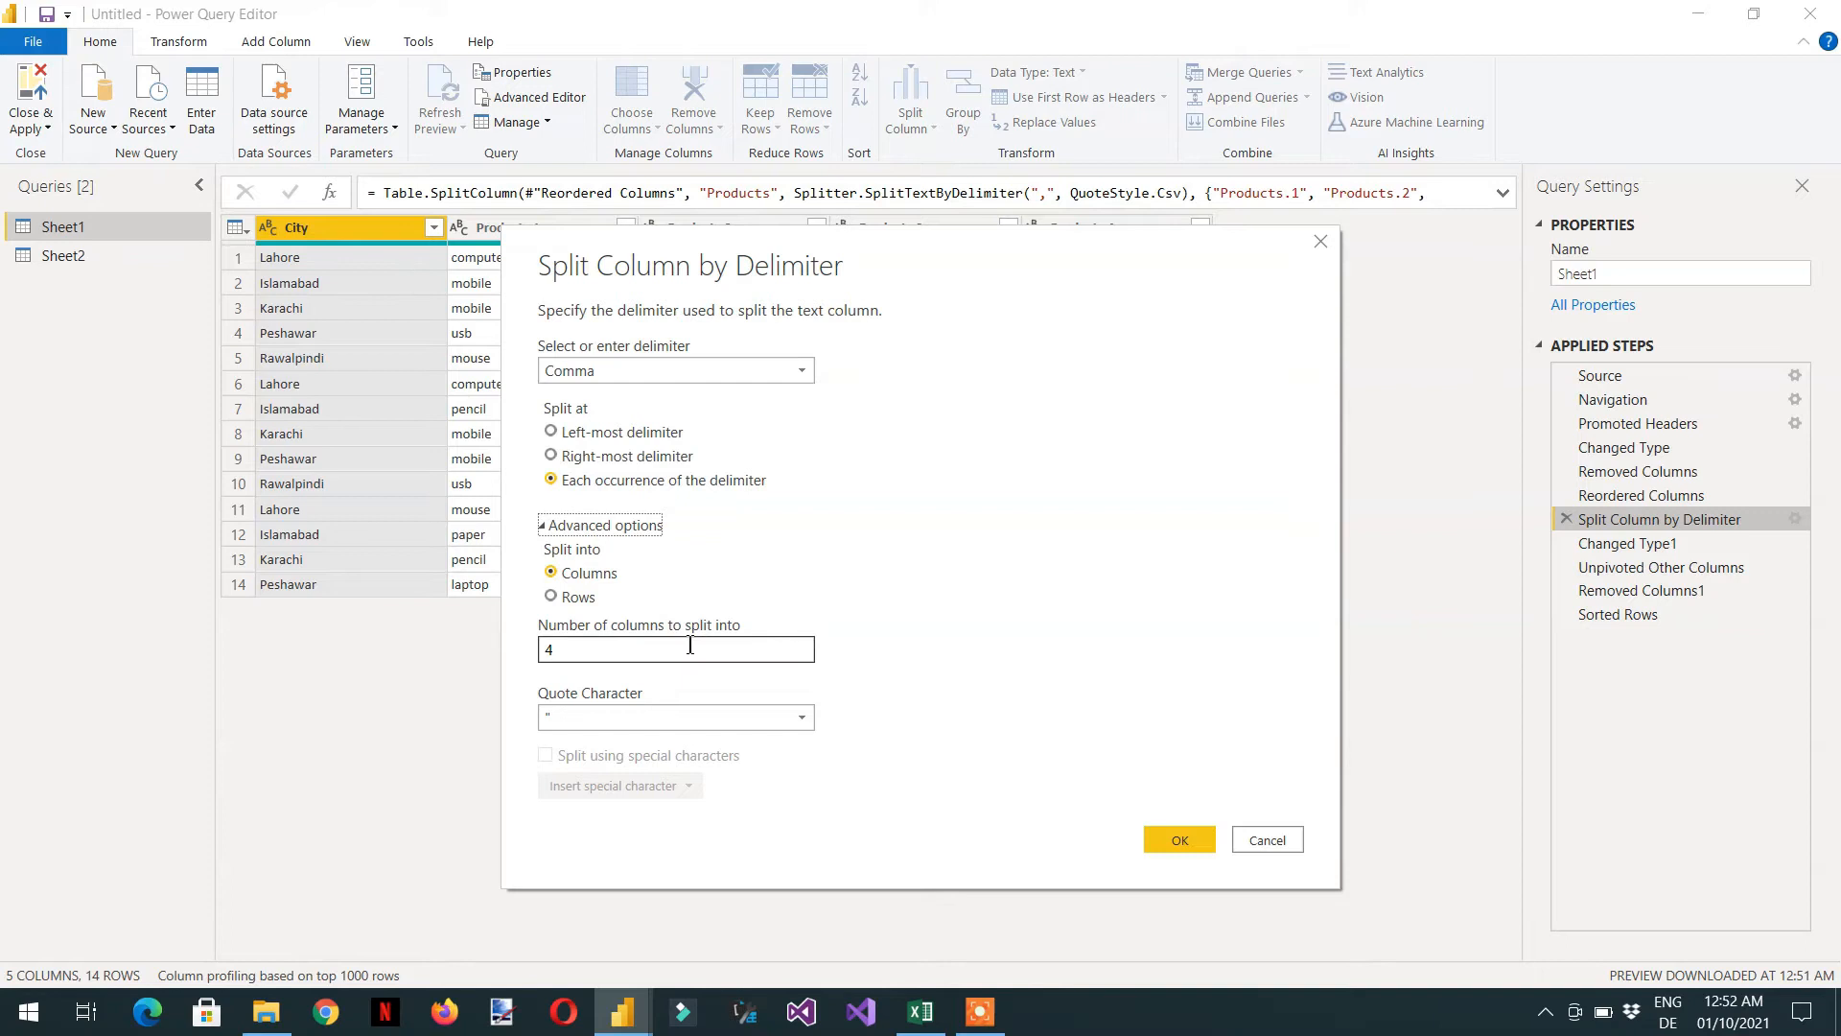
pyautogui.click(585, 660)
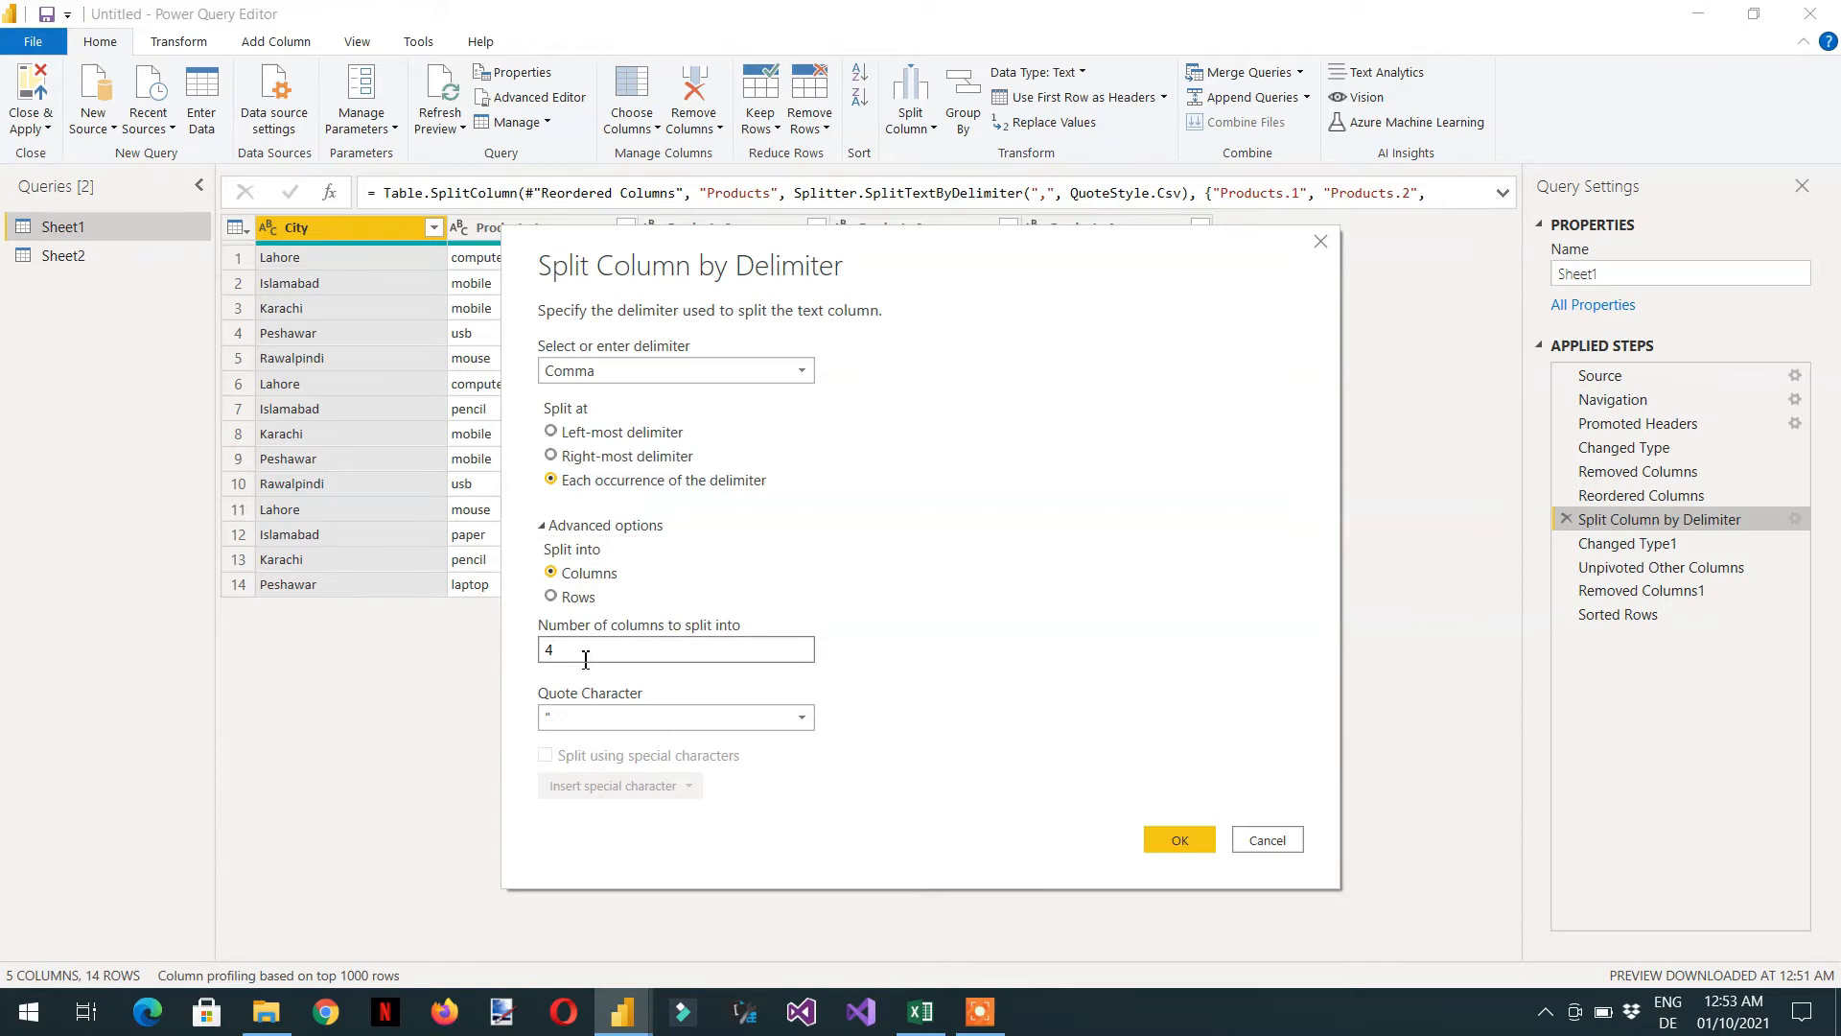
pyautogui.press('BackSpace')
pyautogui.write('5')
pyautogui.click(1179, 842)
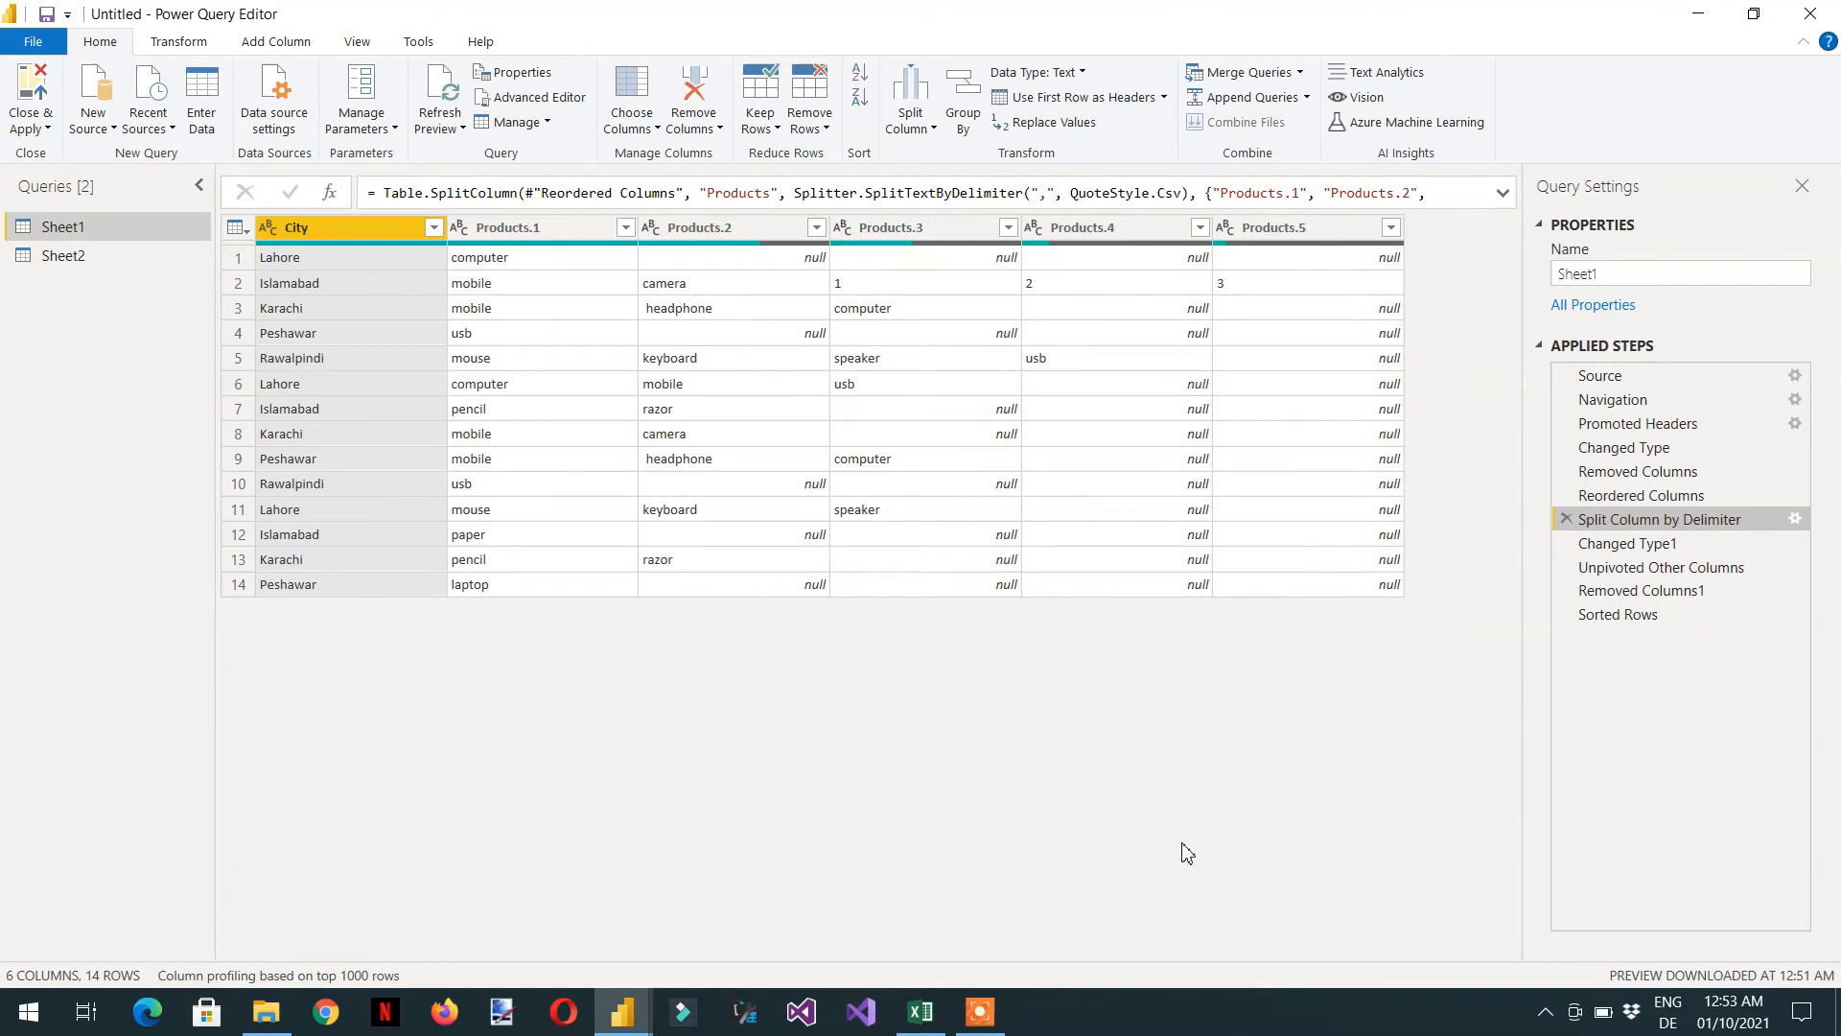
pyautogui.click(1620, 629)
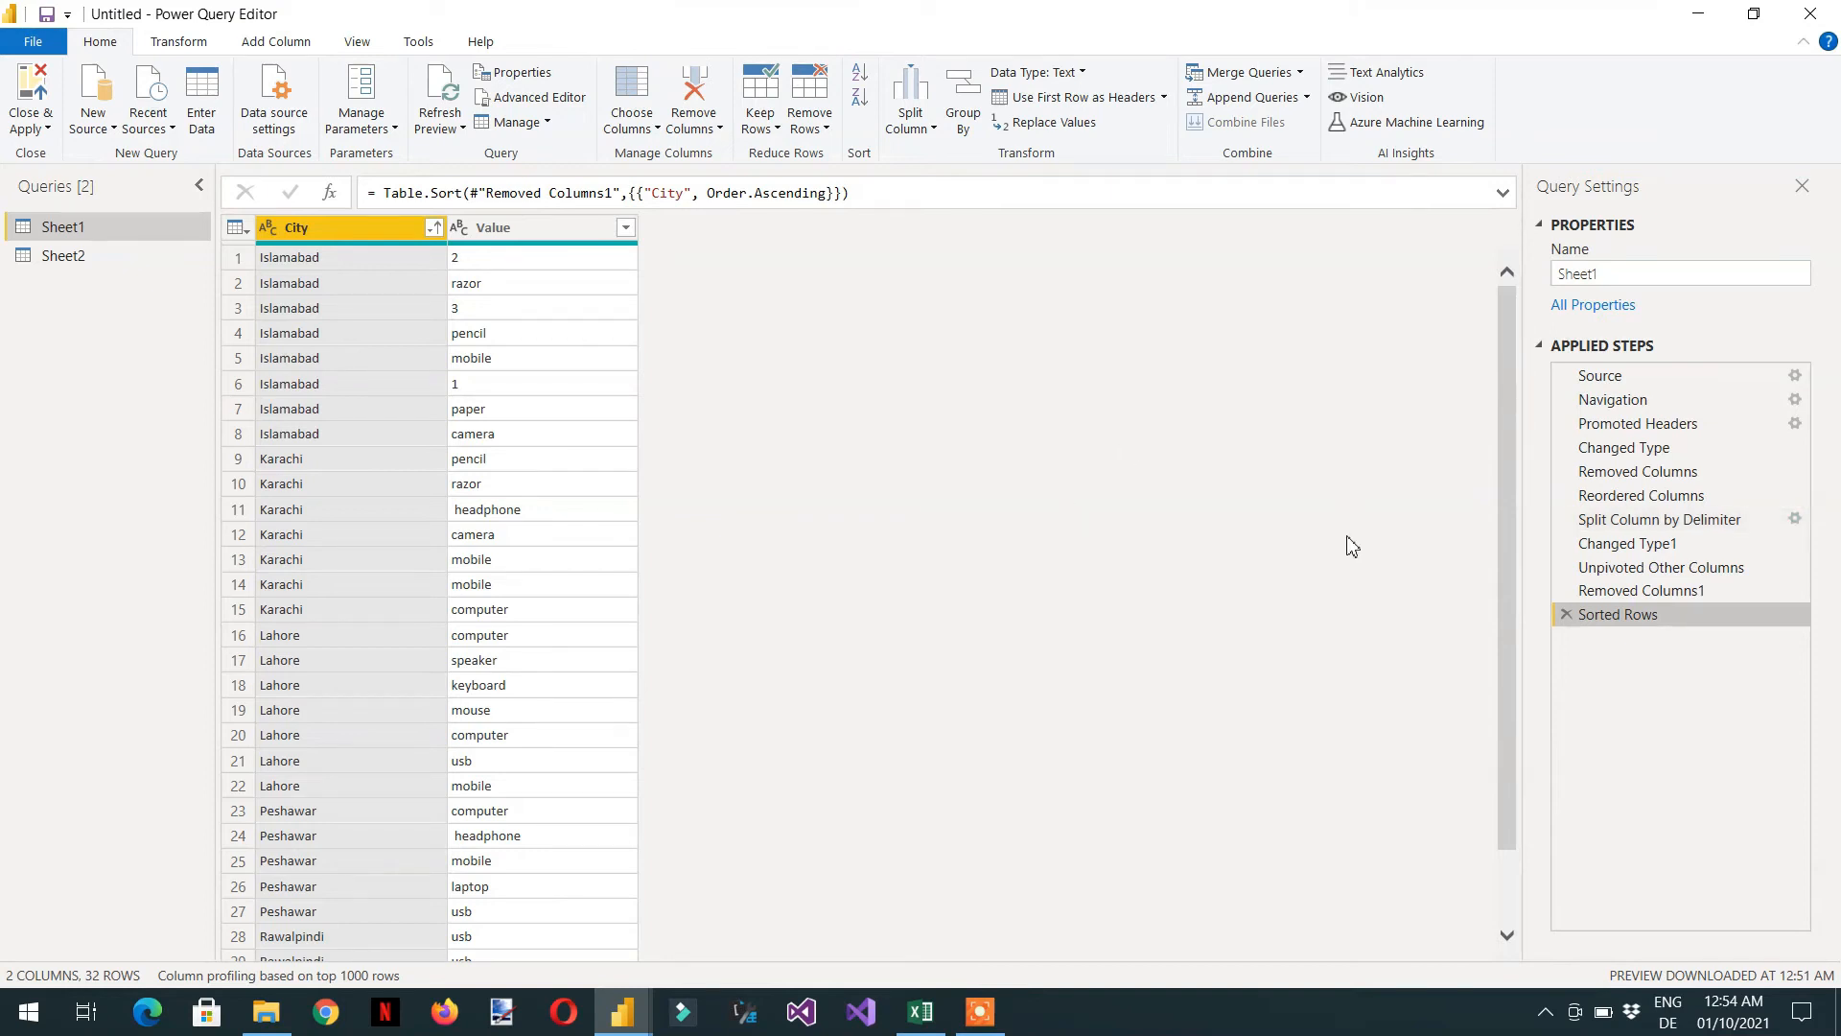
# - Open the Sheet2 query's code in the Advanced Editor and start a "SplitTable =" step after the Reordered Columns step
pyautogui.click(54, 259)
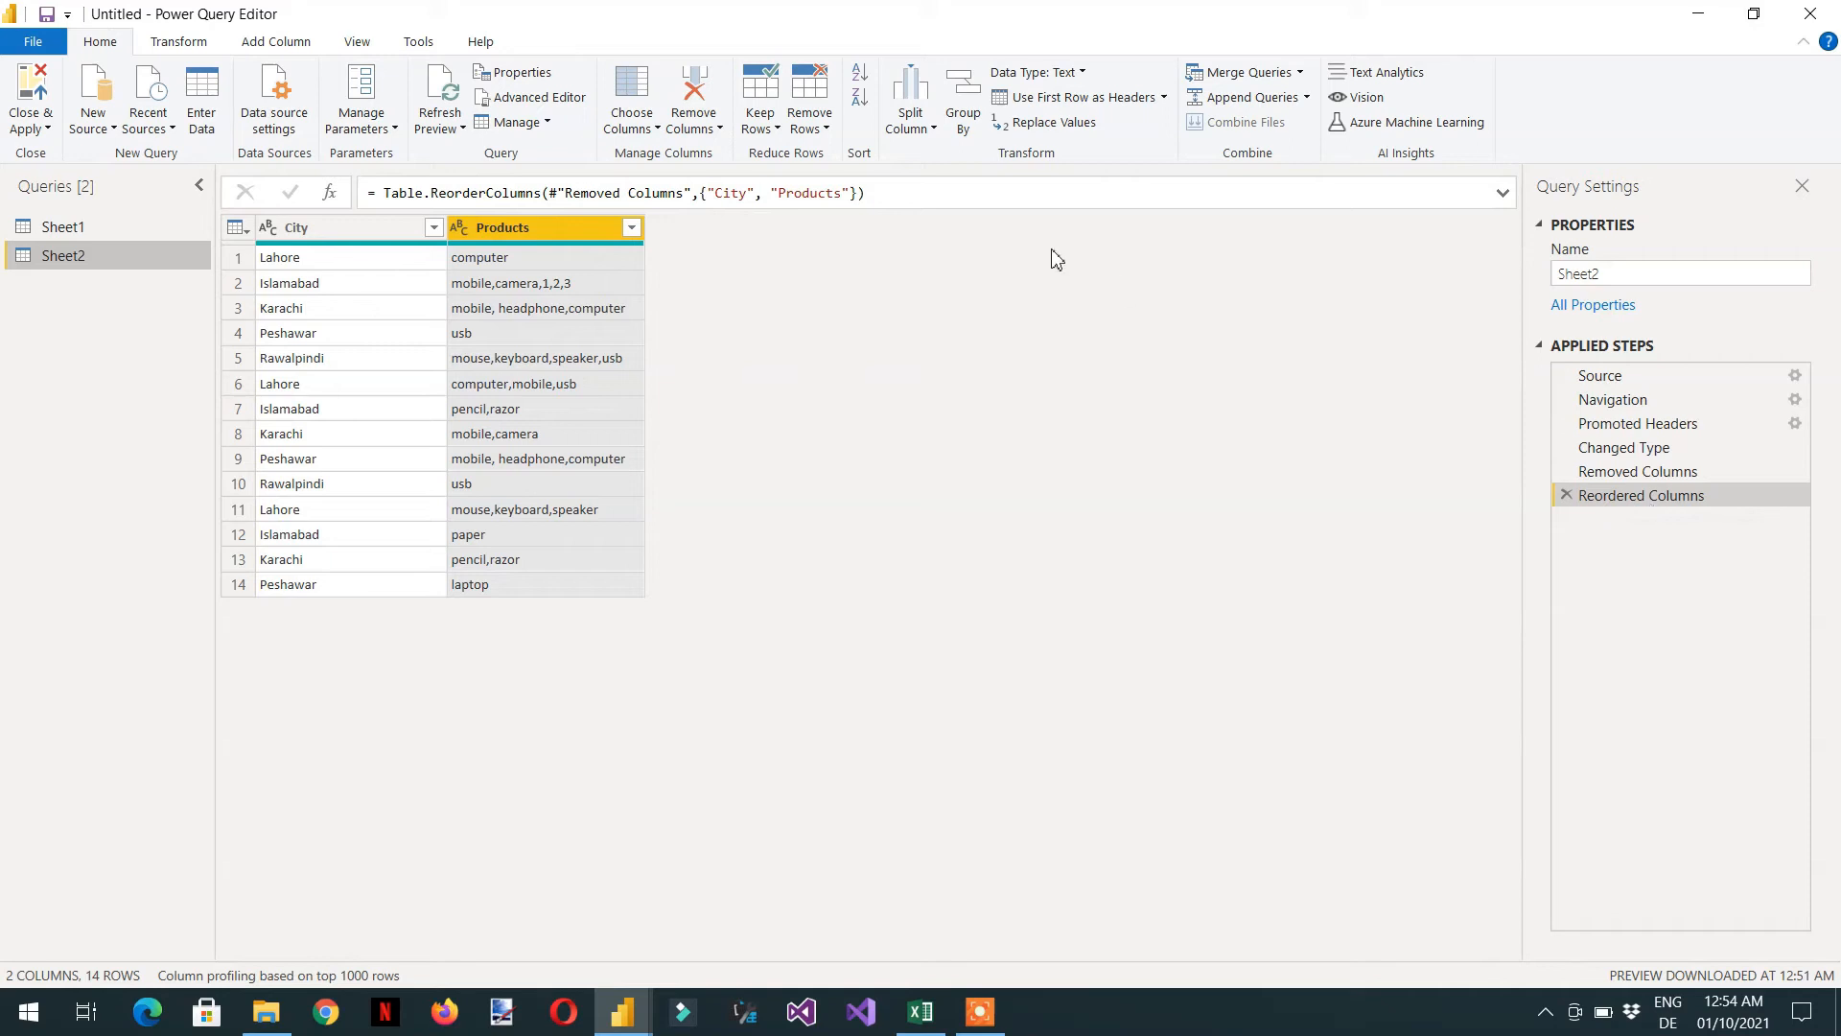
pyautogui.click(533, 97)
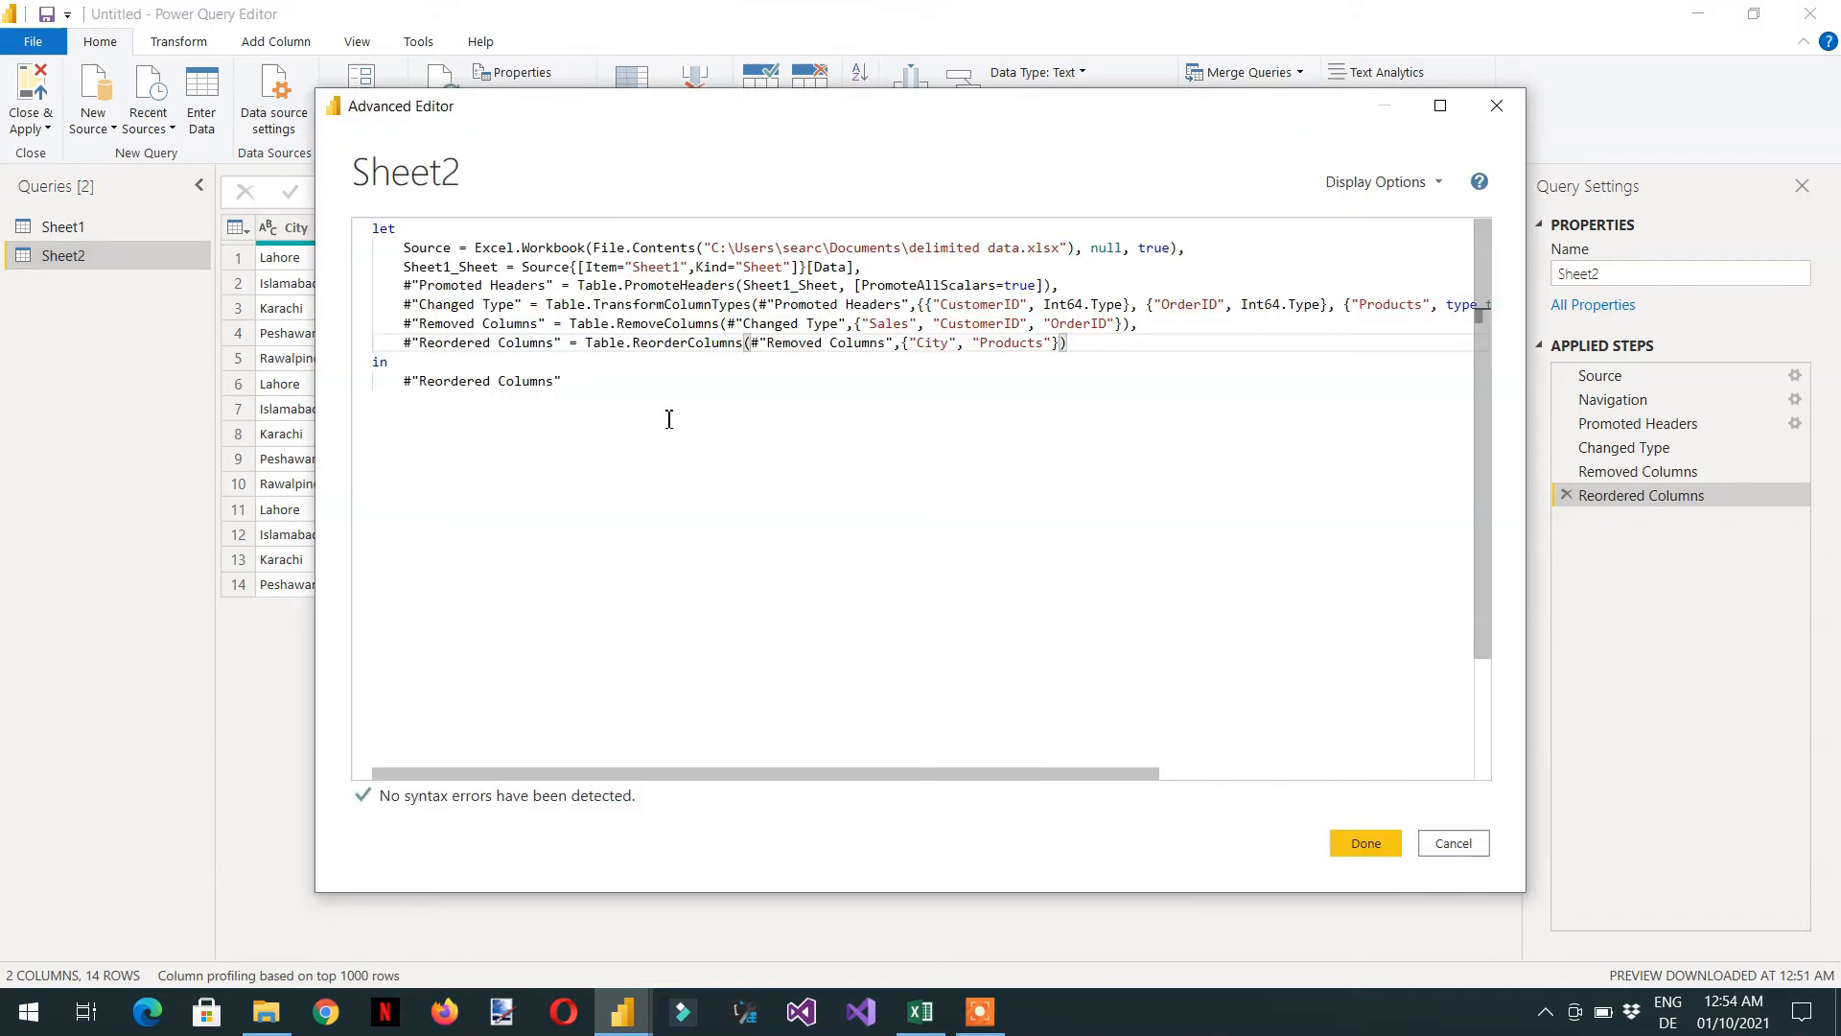
pyautogui.write(',')
pyautogui.press('Return')
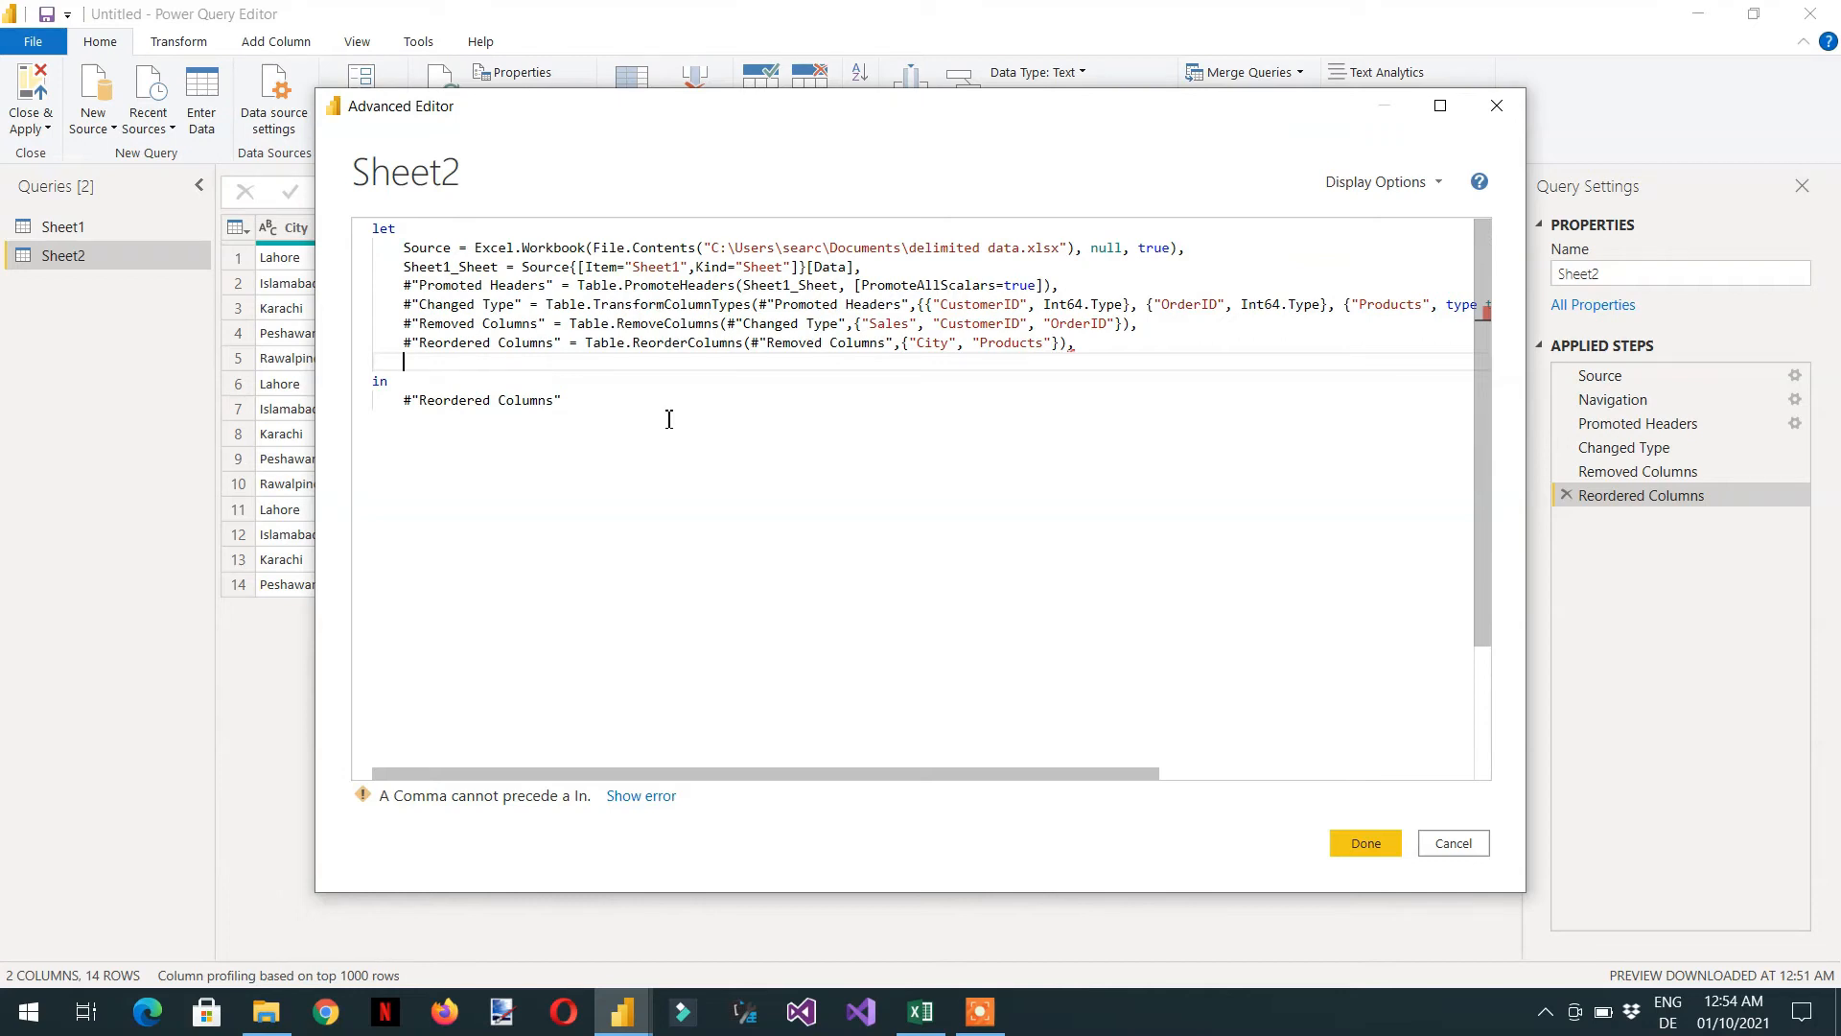
pyautogui.write('Split')
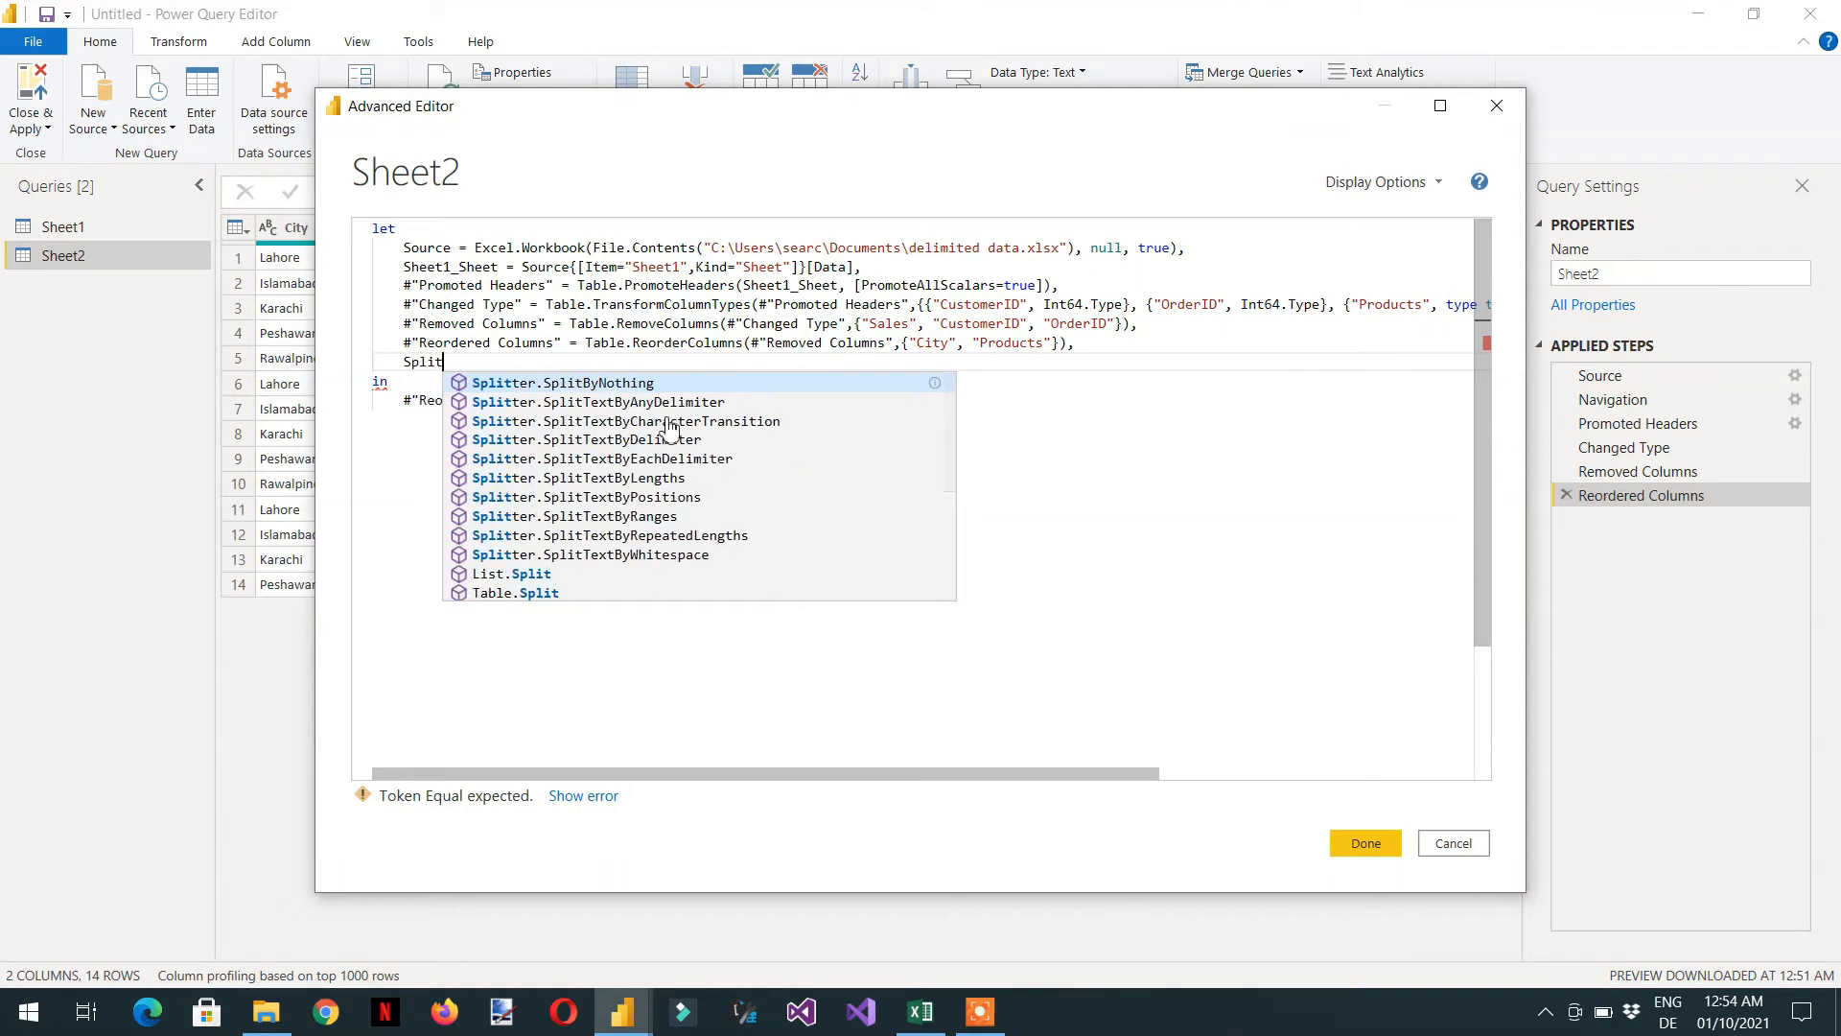
pyautogui.write('T')
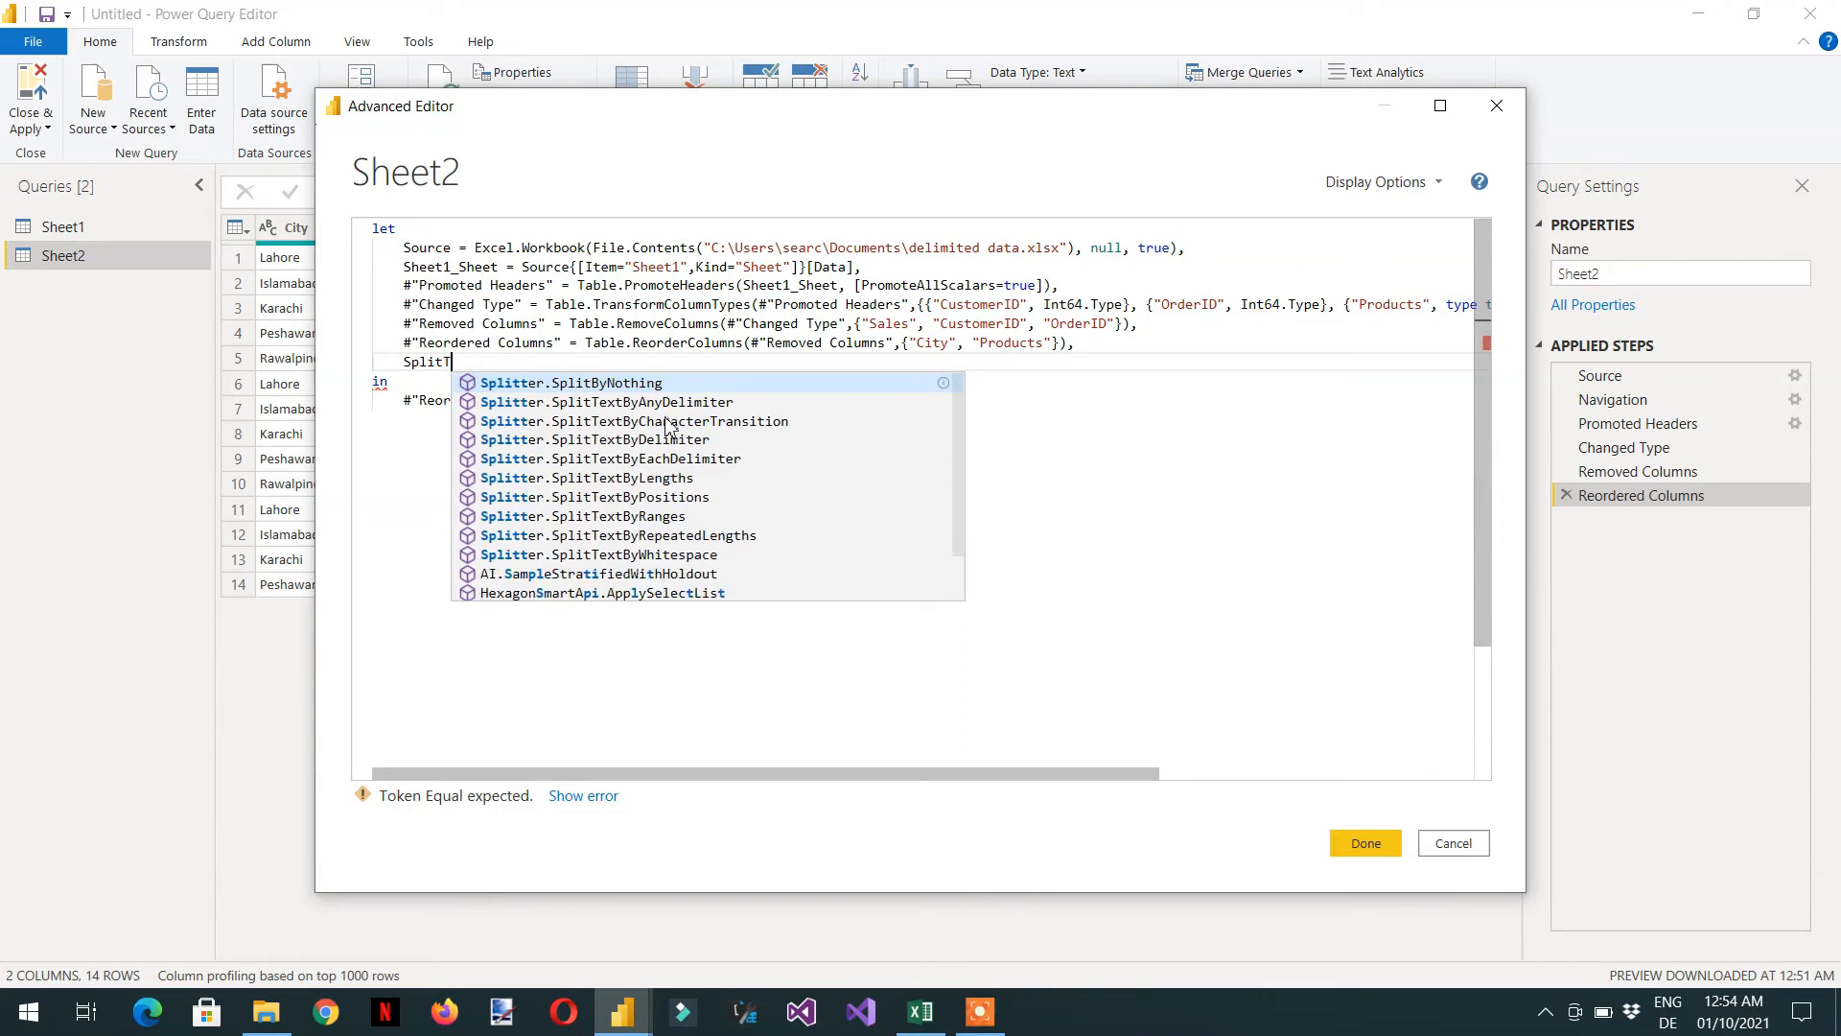
pyautogui.write('able = ')
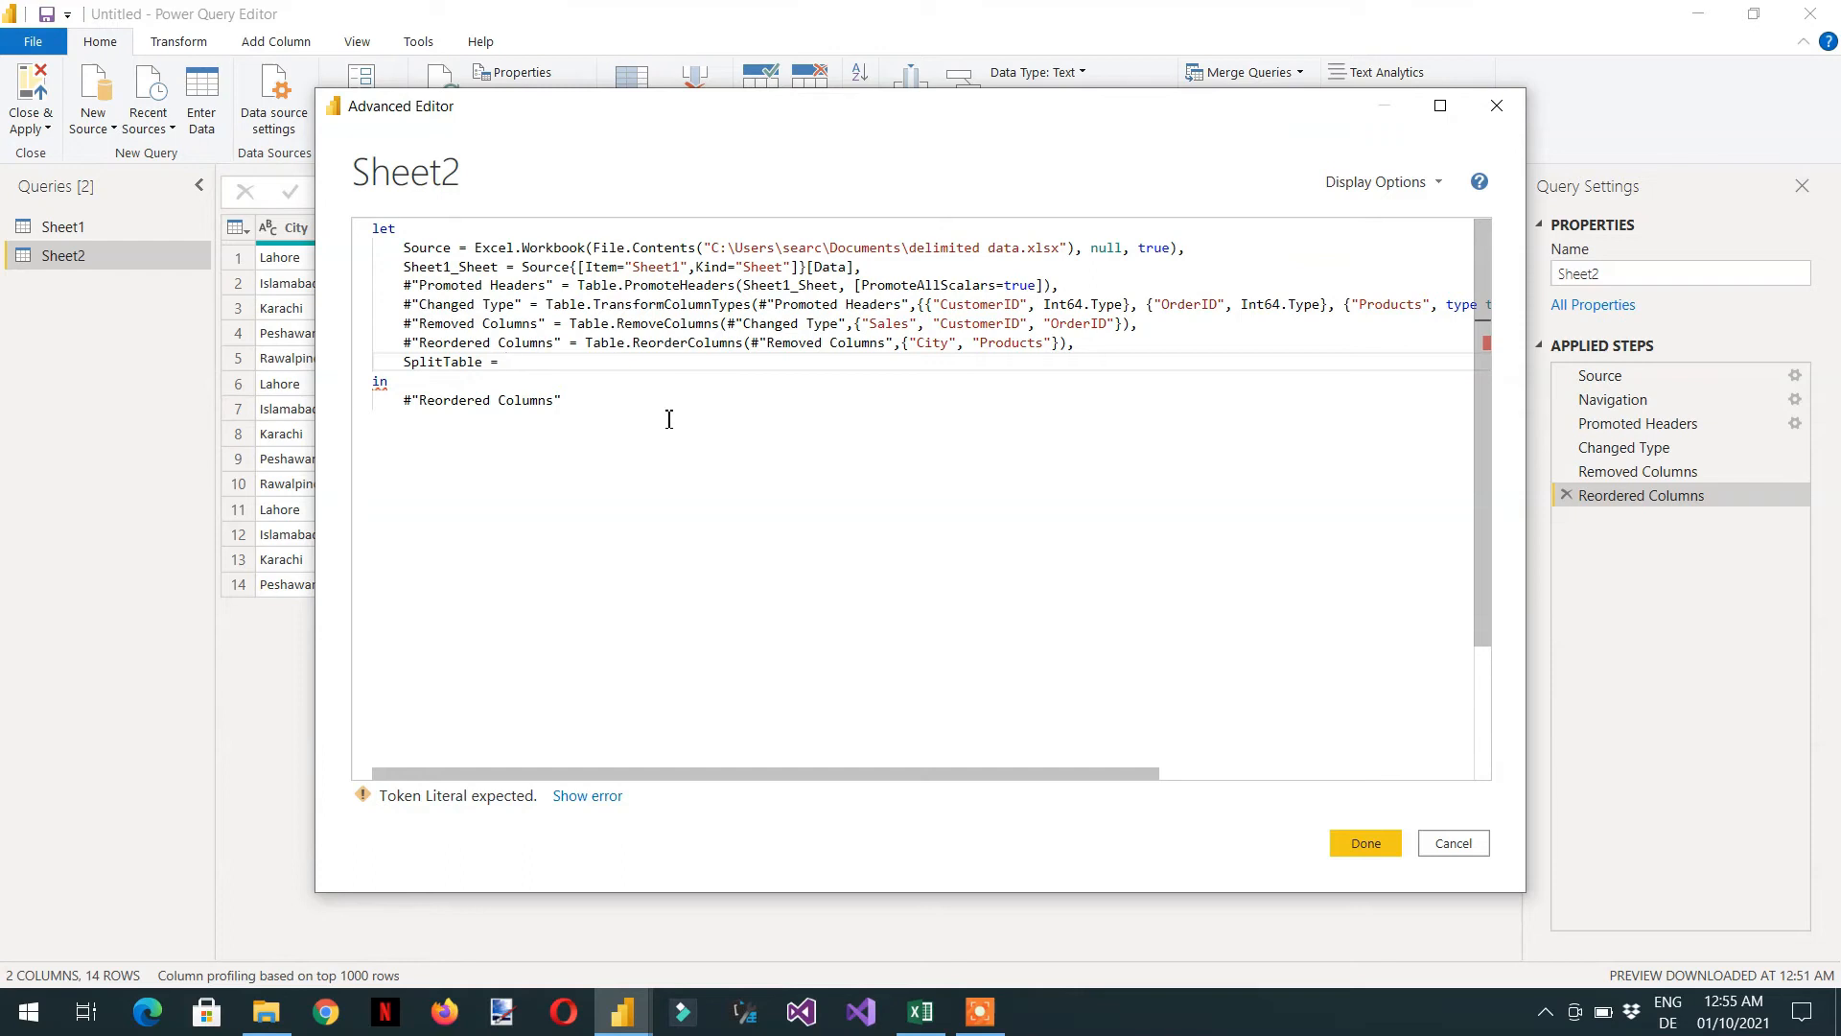
# - Give SplitTable the Table.TransformColumns function with #"Reordered Columns" as its table argument
pyautogui.write('table')
pyautogui.press('BackSpace')
pyautogui.press('BackSpace')
pyautogui.press('BackSpace')
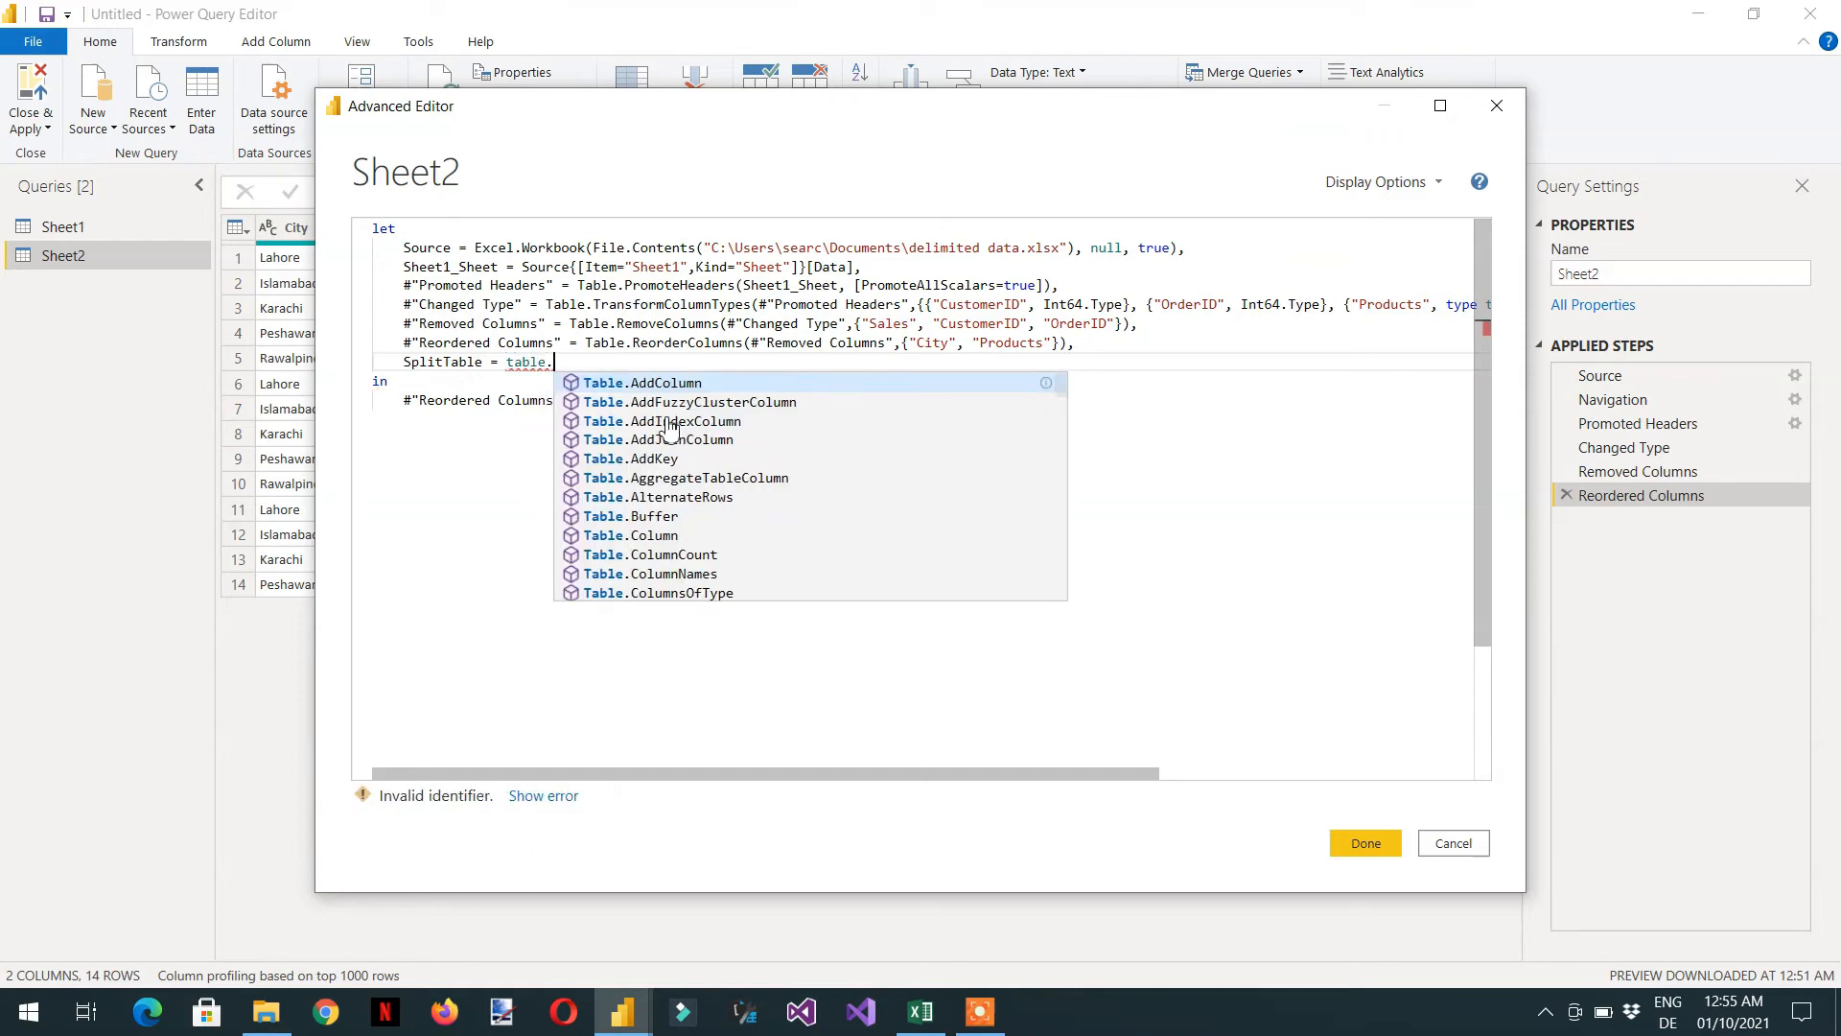
pyautogui.press('BackSpace')
pyautogui.press('BackSpace')
pyautogui.write('Table.tra')
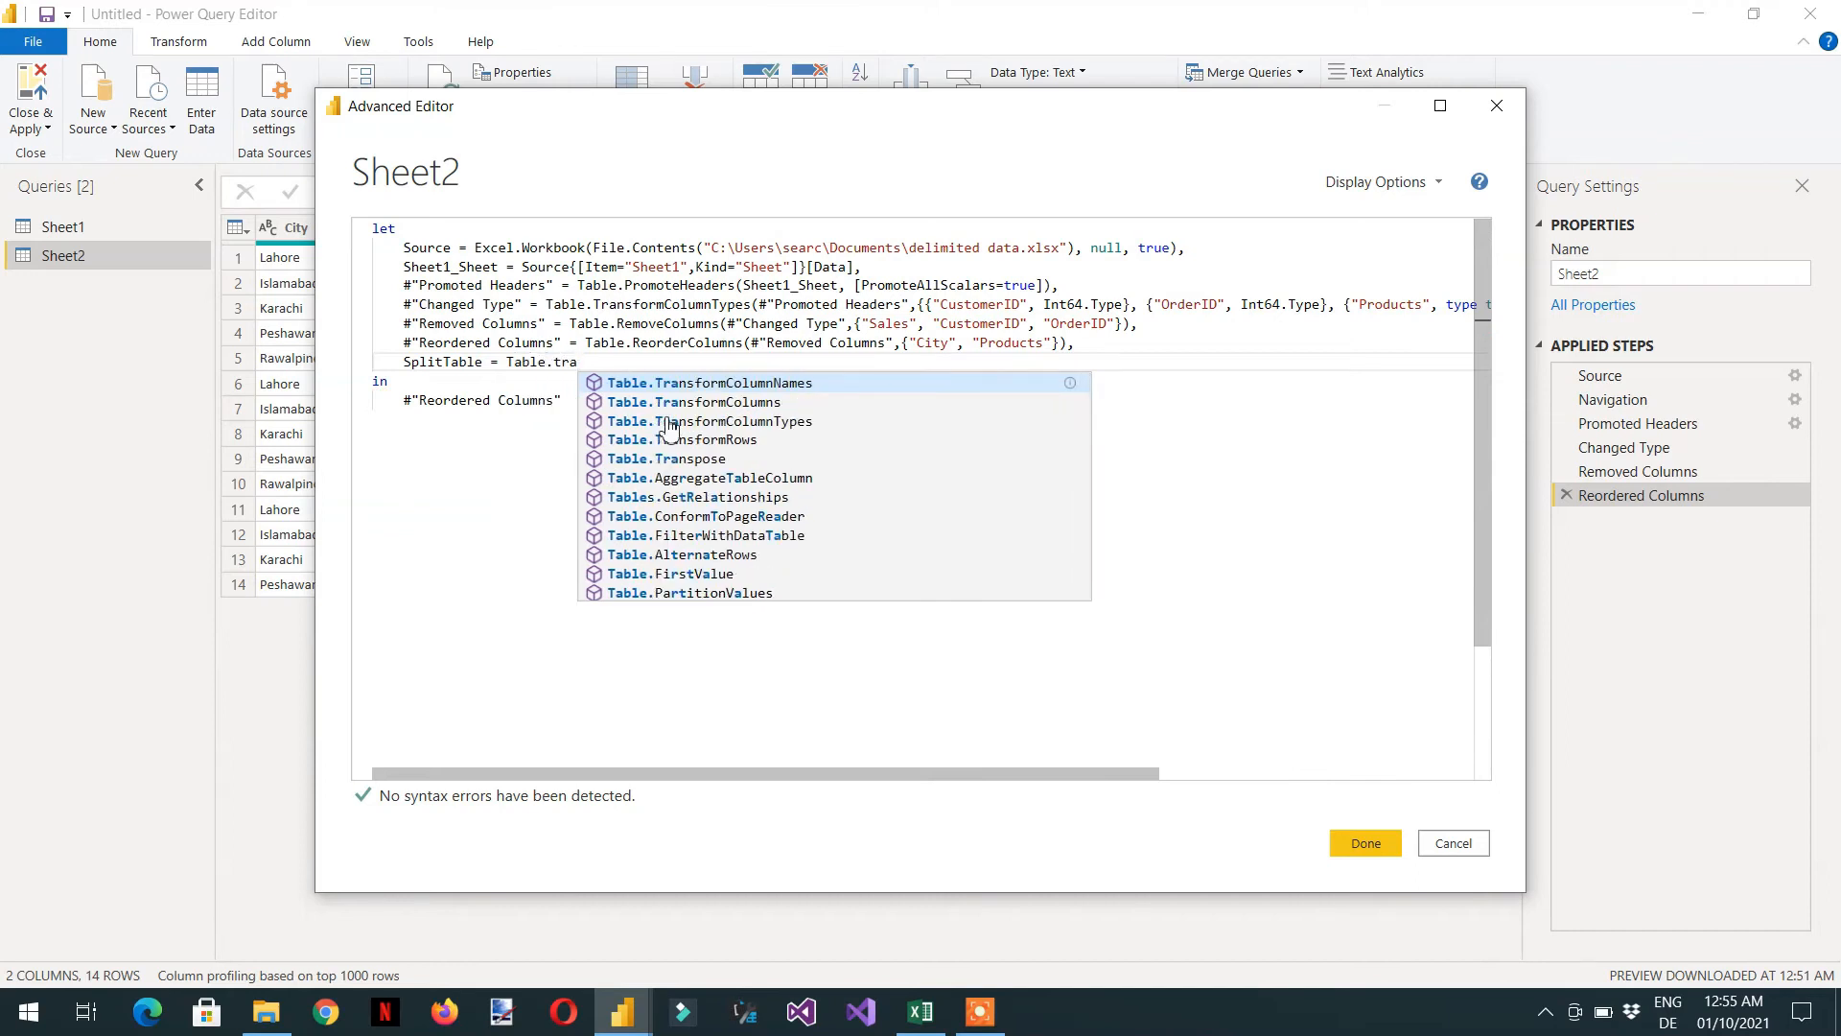
pyautogui.click(715, 404)
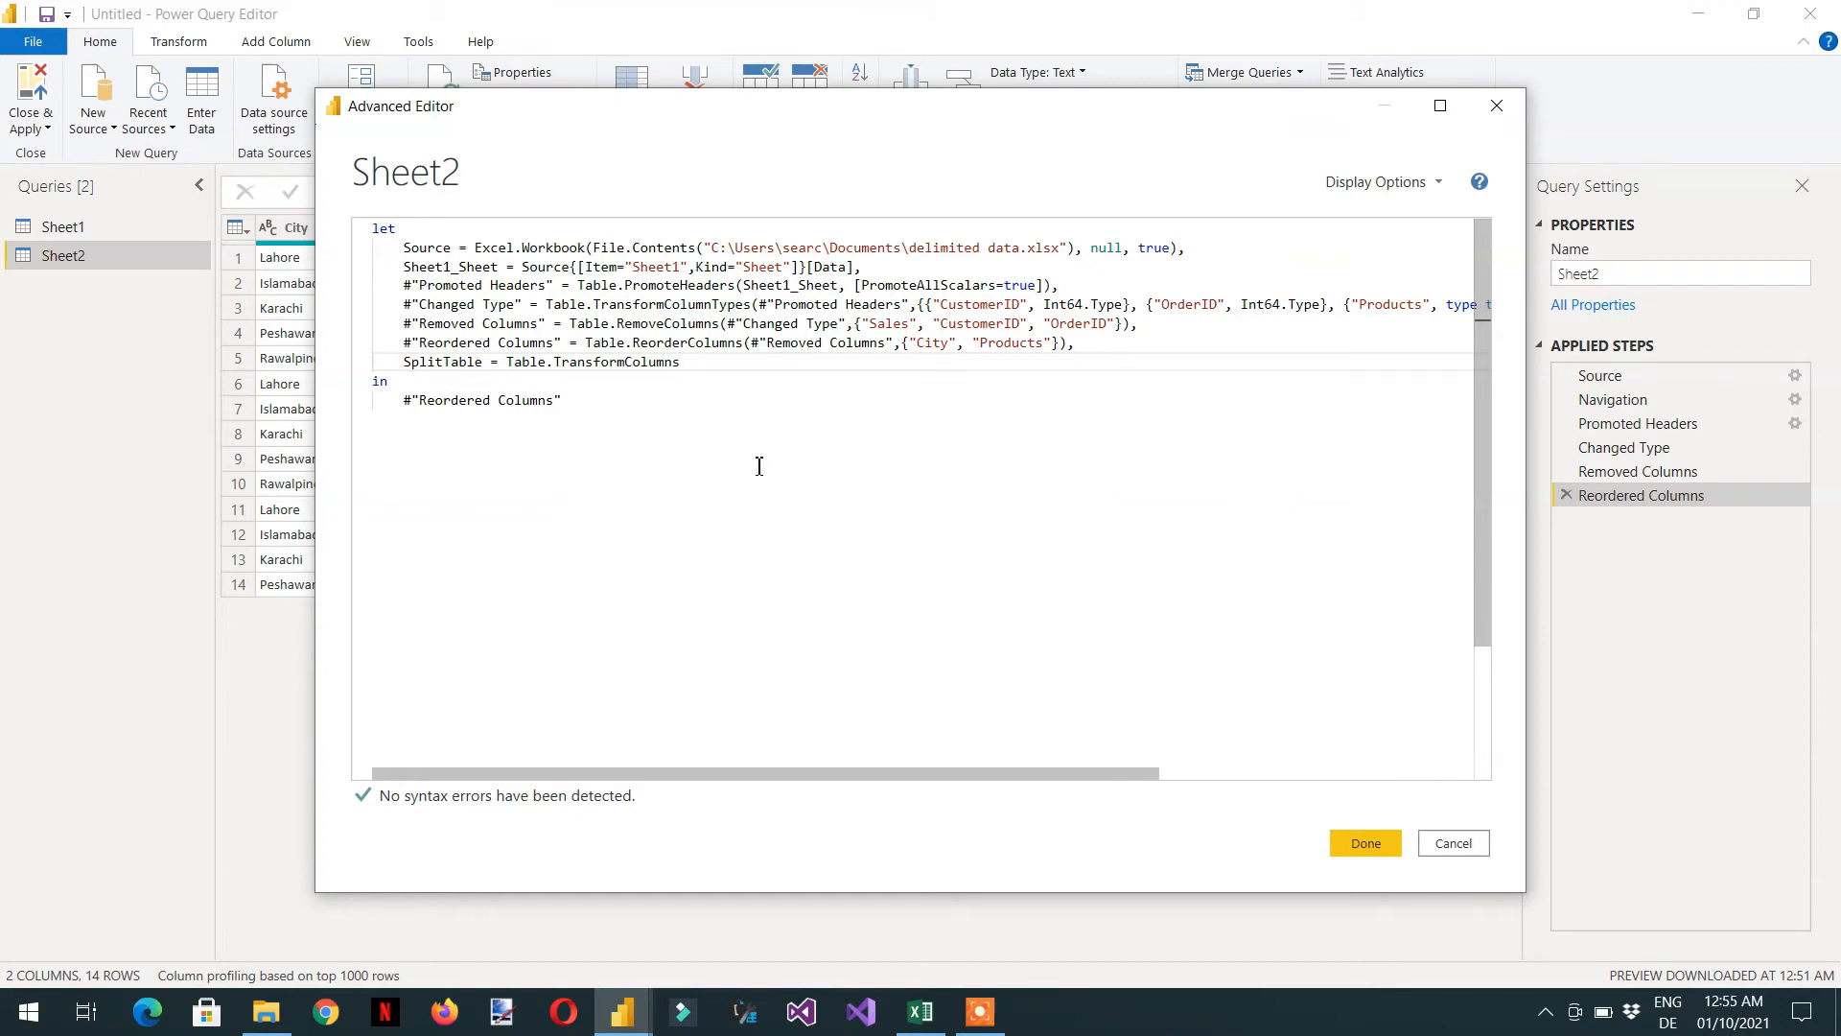
pyautogui.write('(')
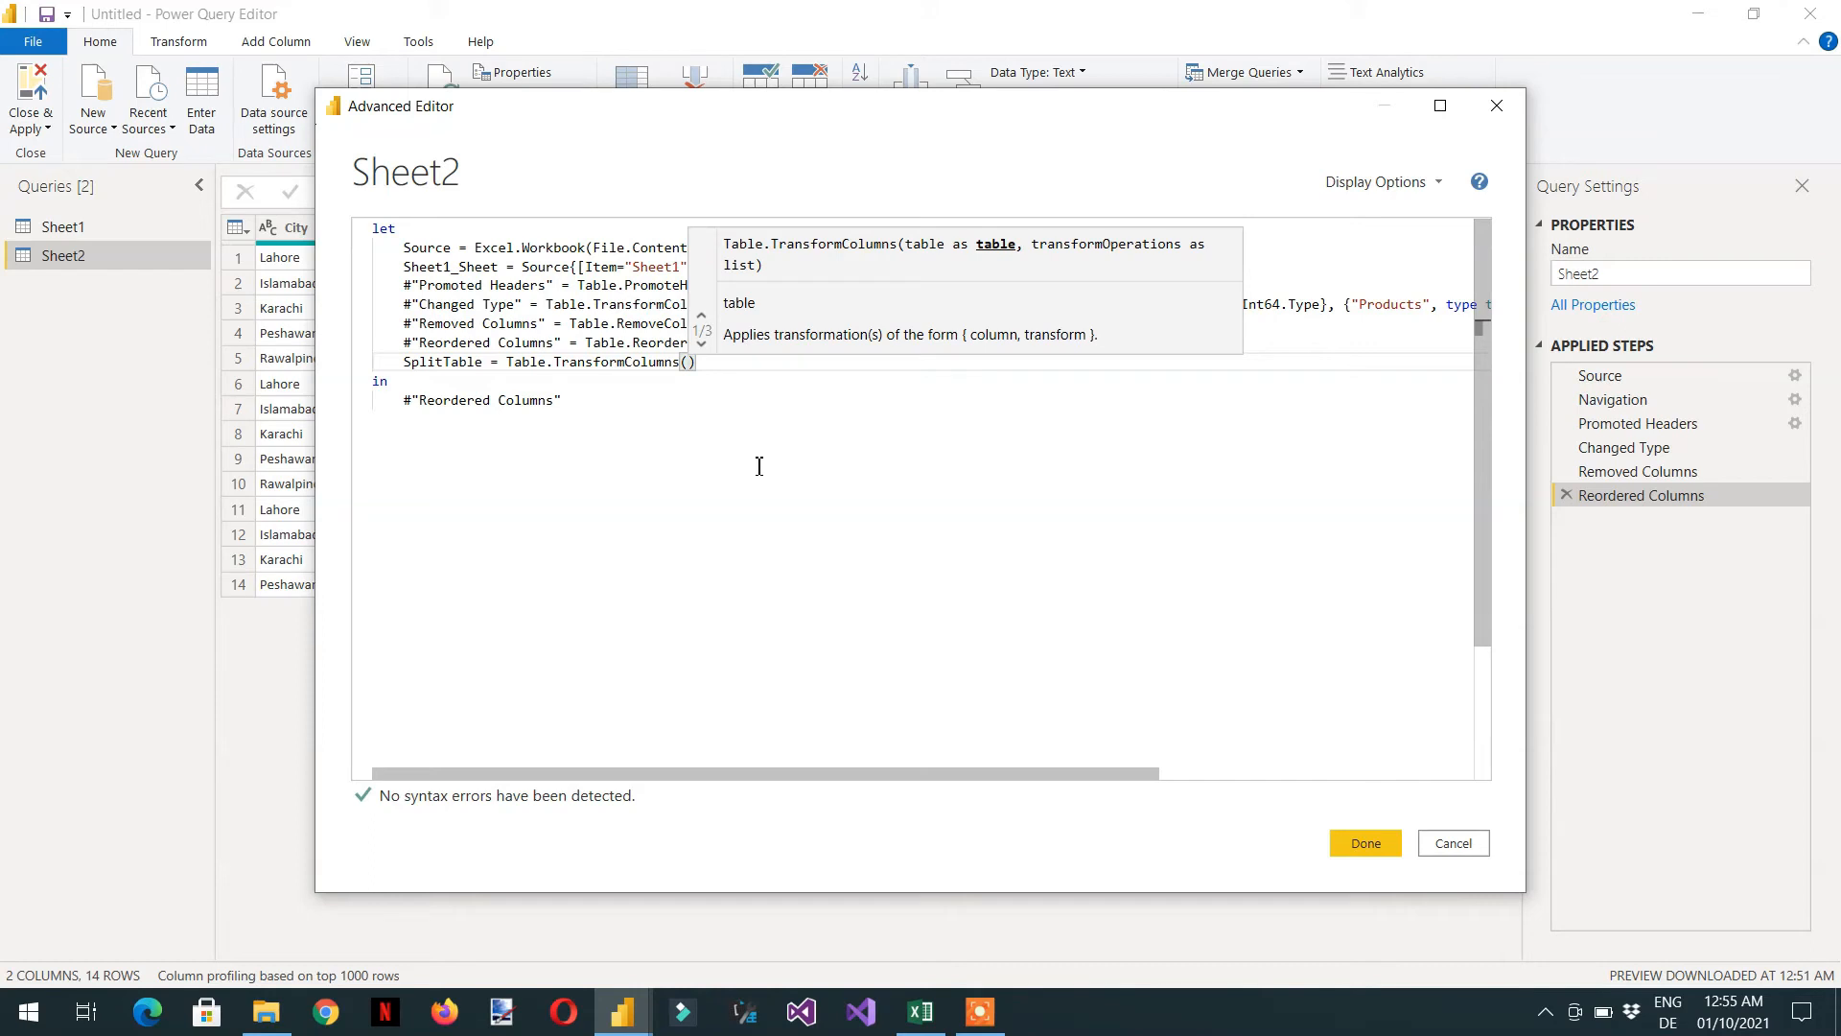
pyautogui.write('reord')
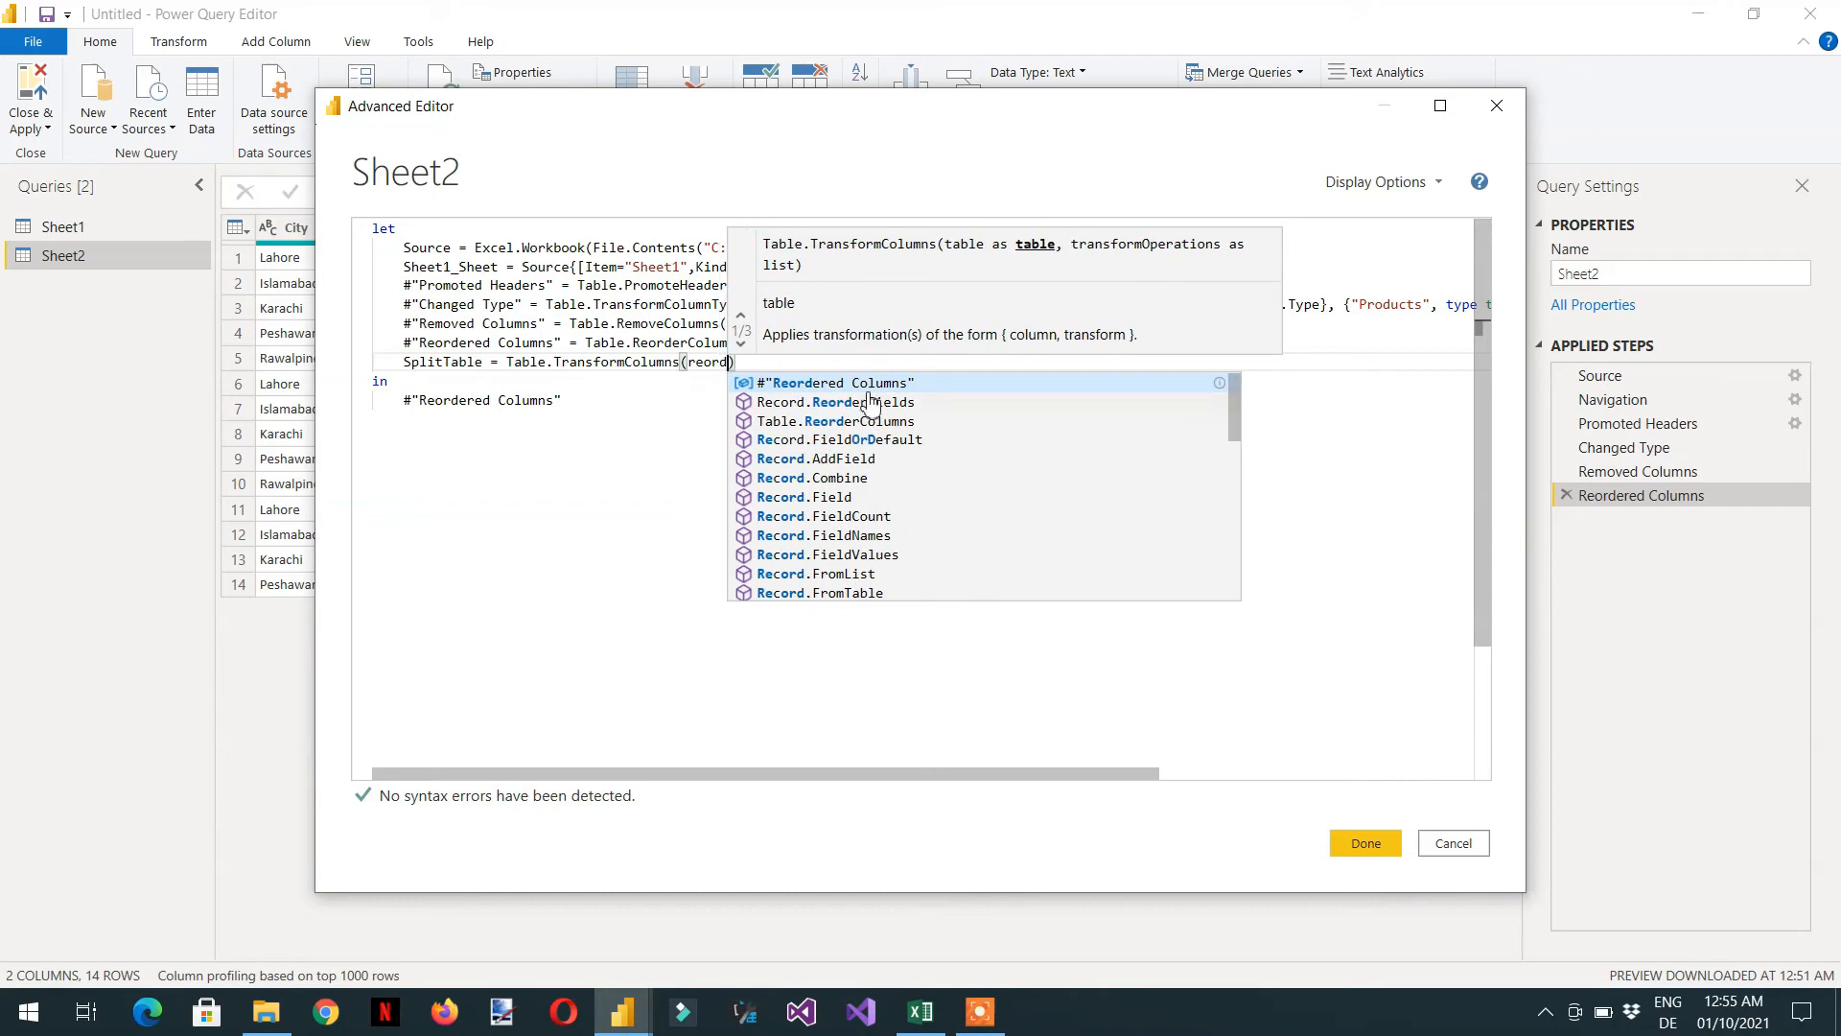
pyautogui.click(854, 383)
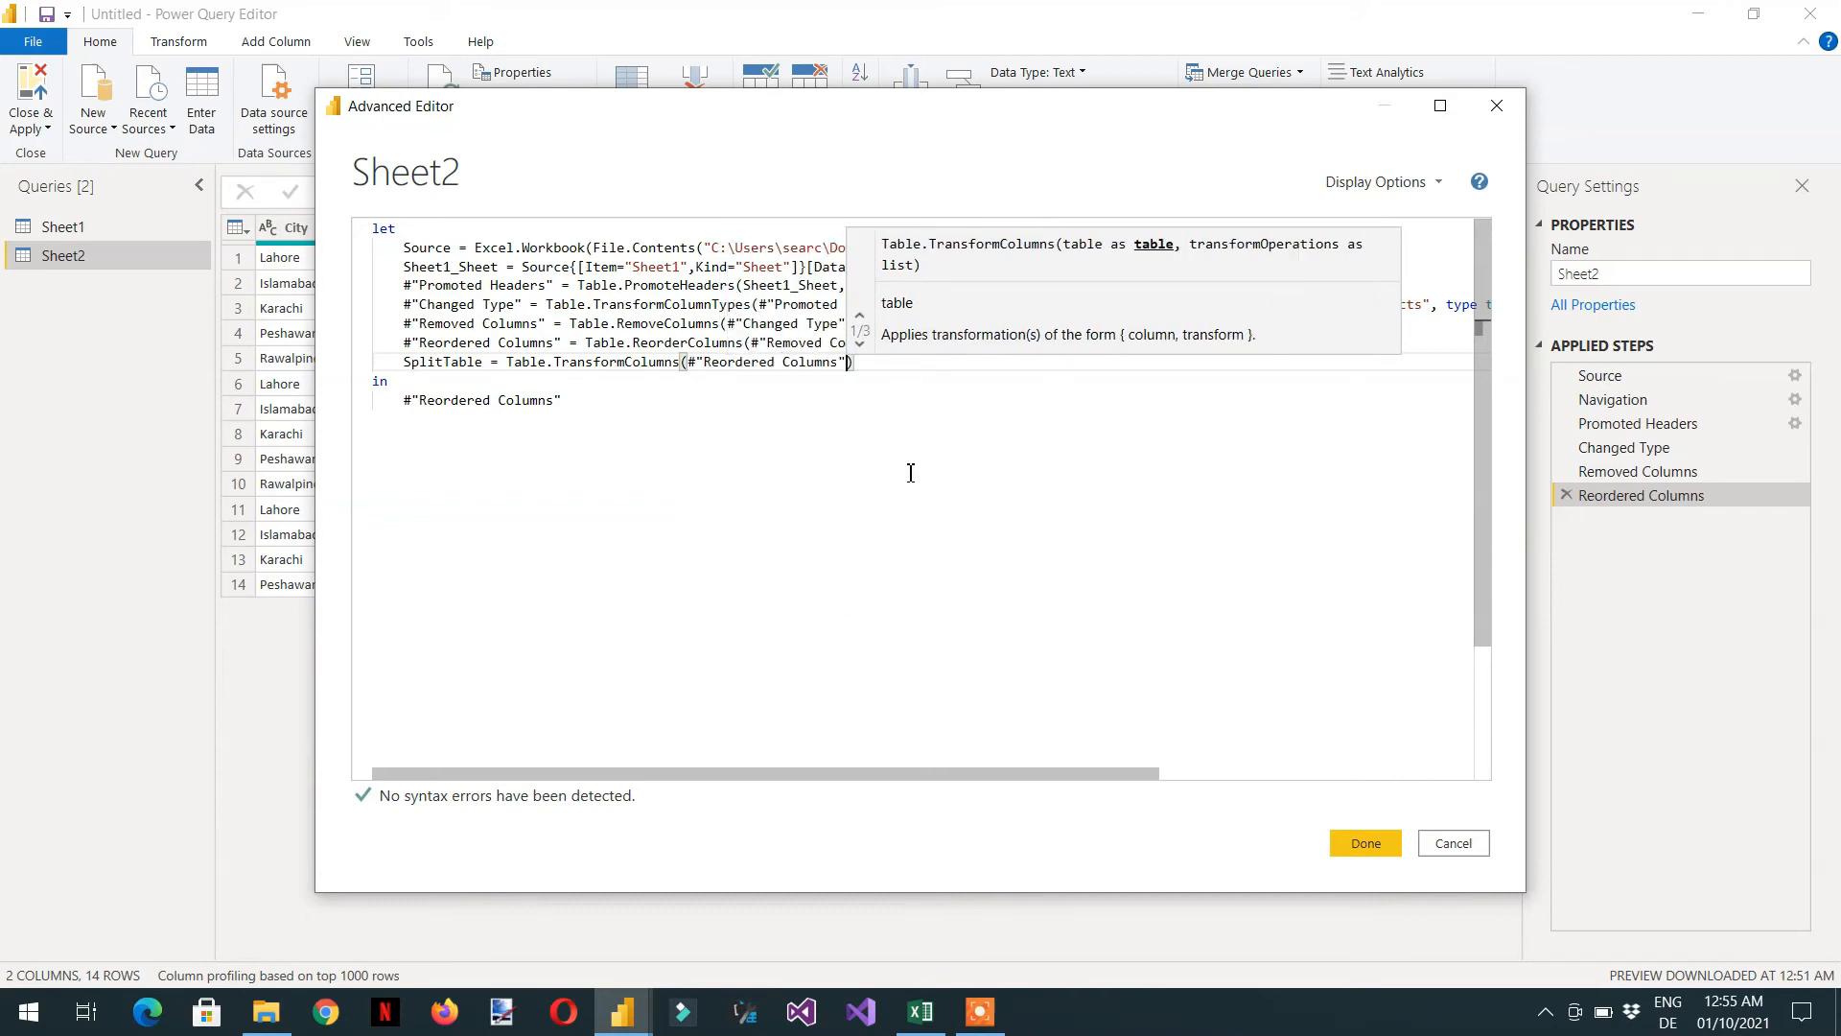
pyautogui.write(',')
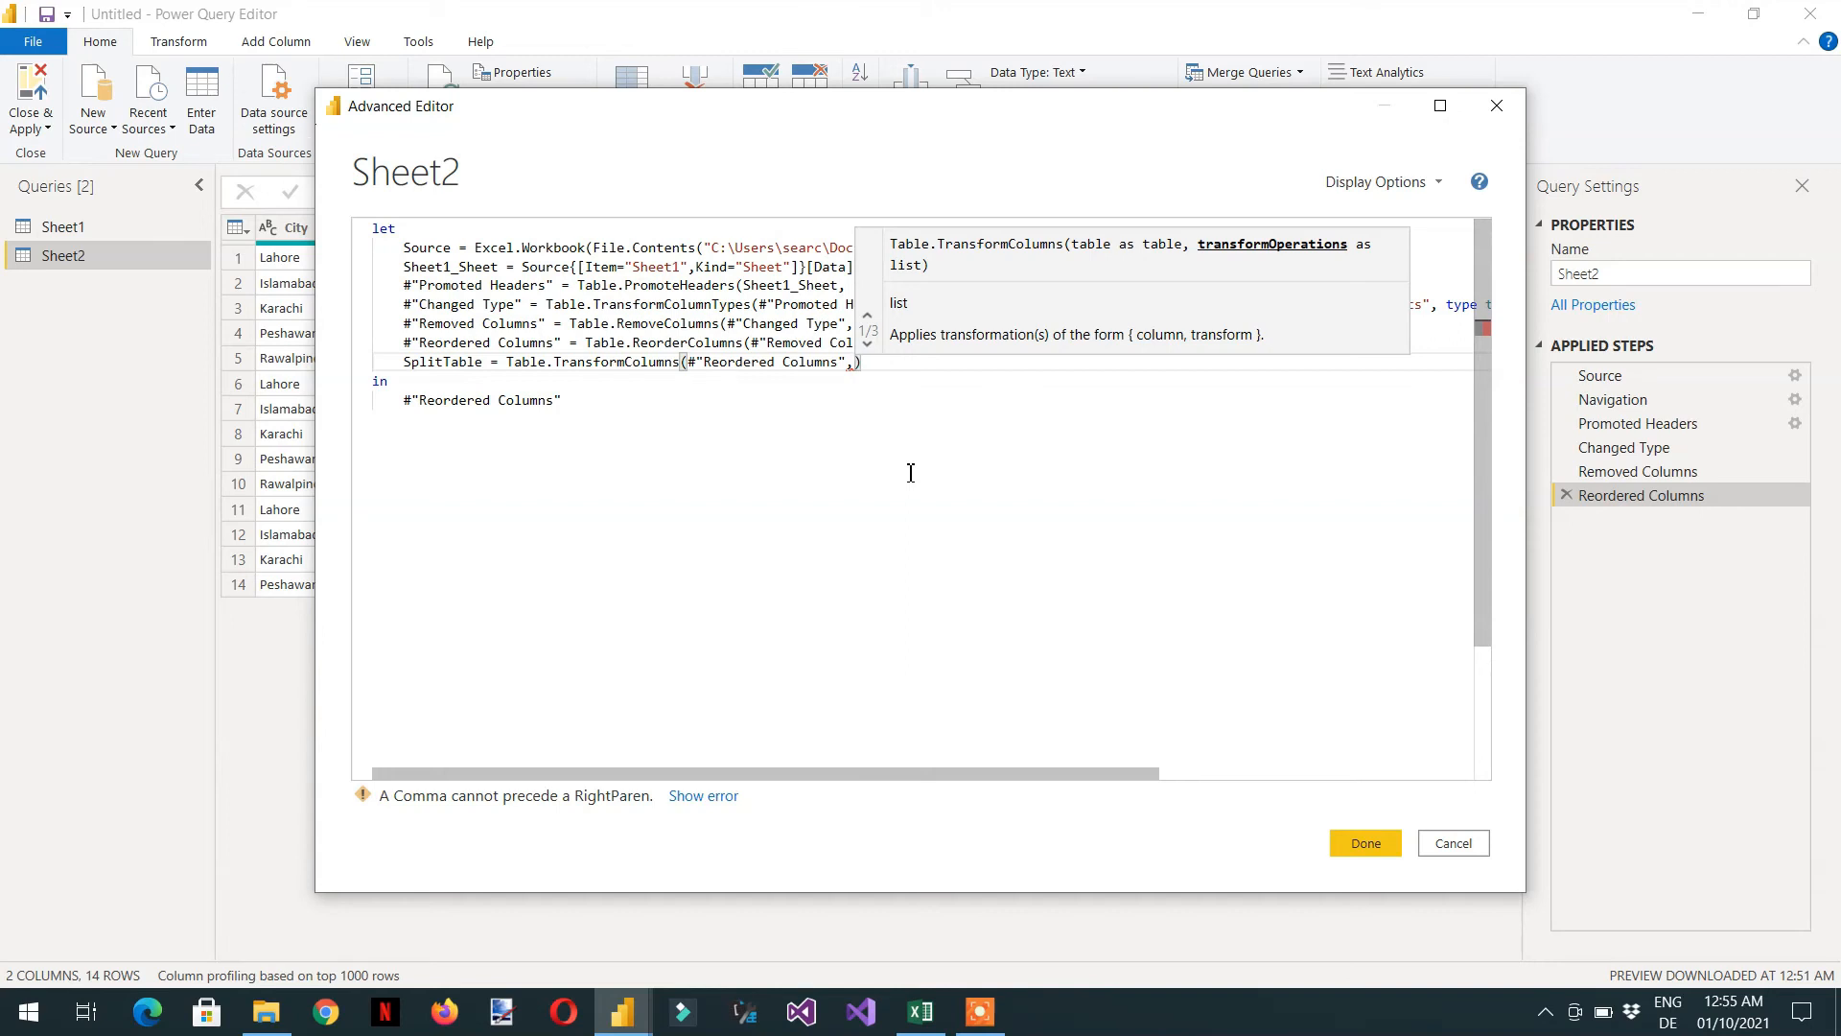
# - Give SplitTable's Table.TransformColumns the operations list {Splitter.SplitTextByDelimiter(",")} as its second argument
pyautogui.write('{')
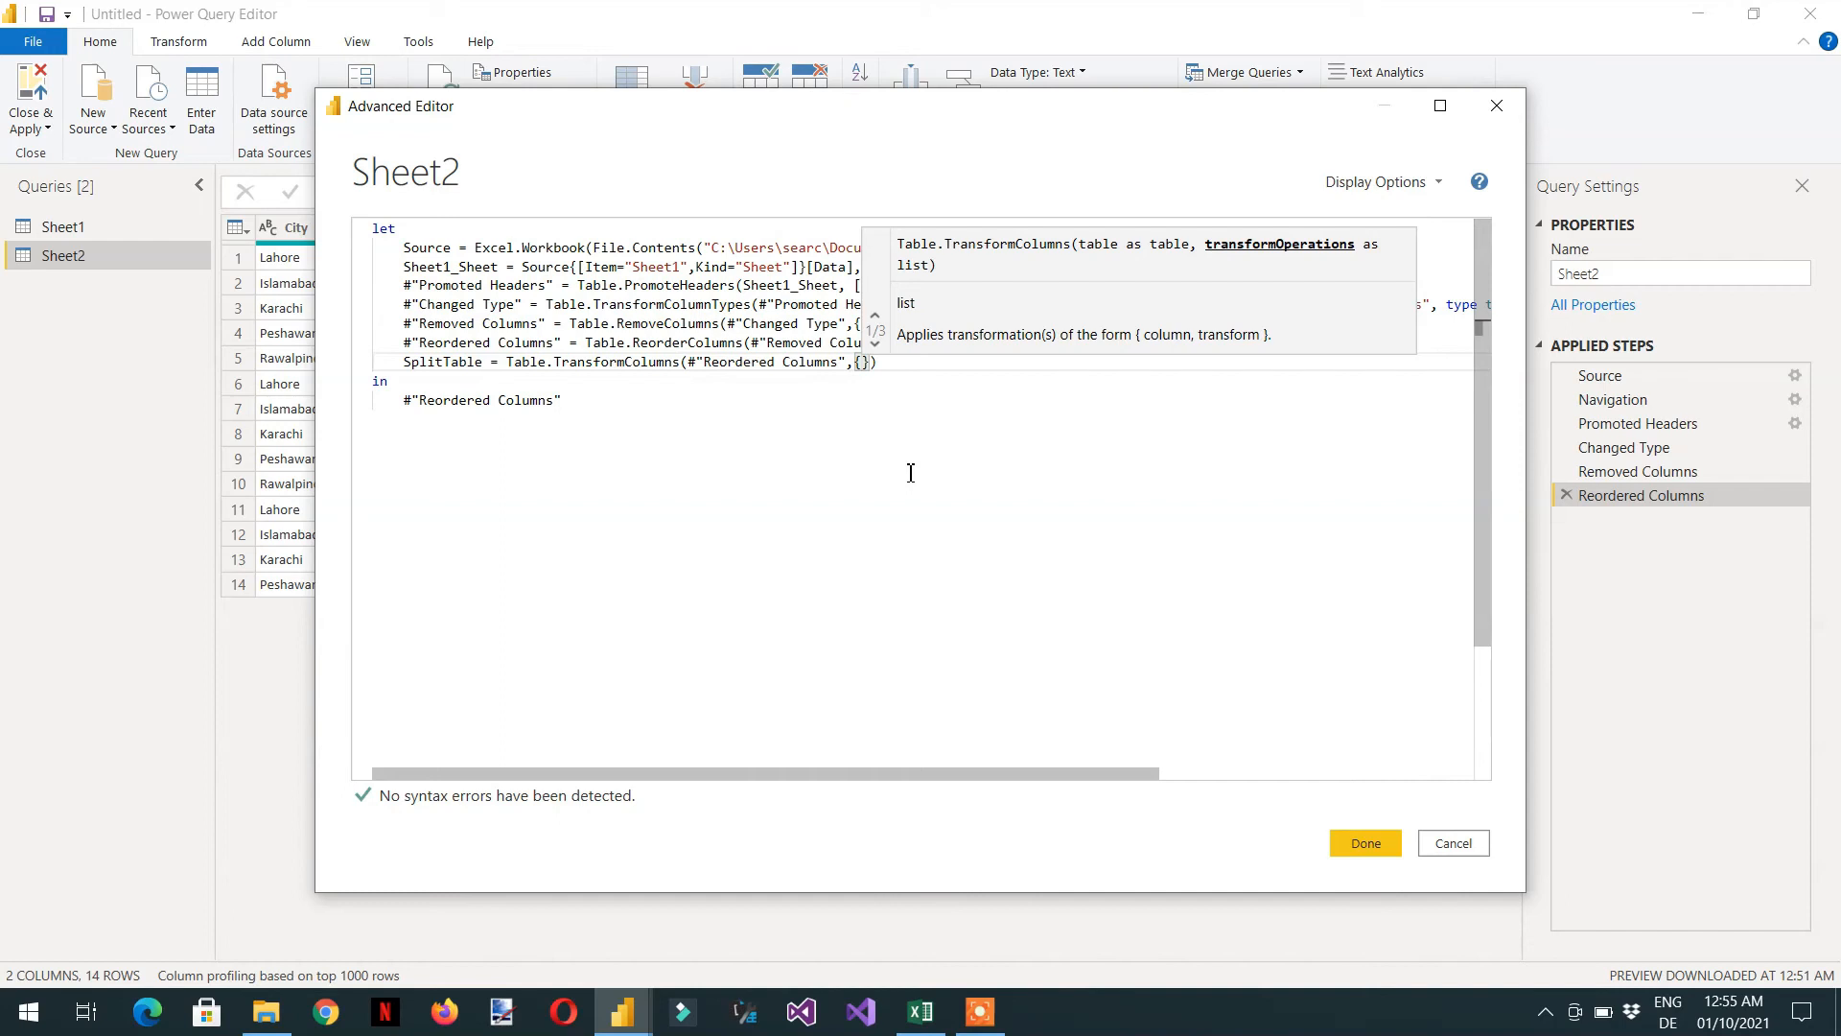
pyautogui.write('split')
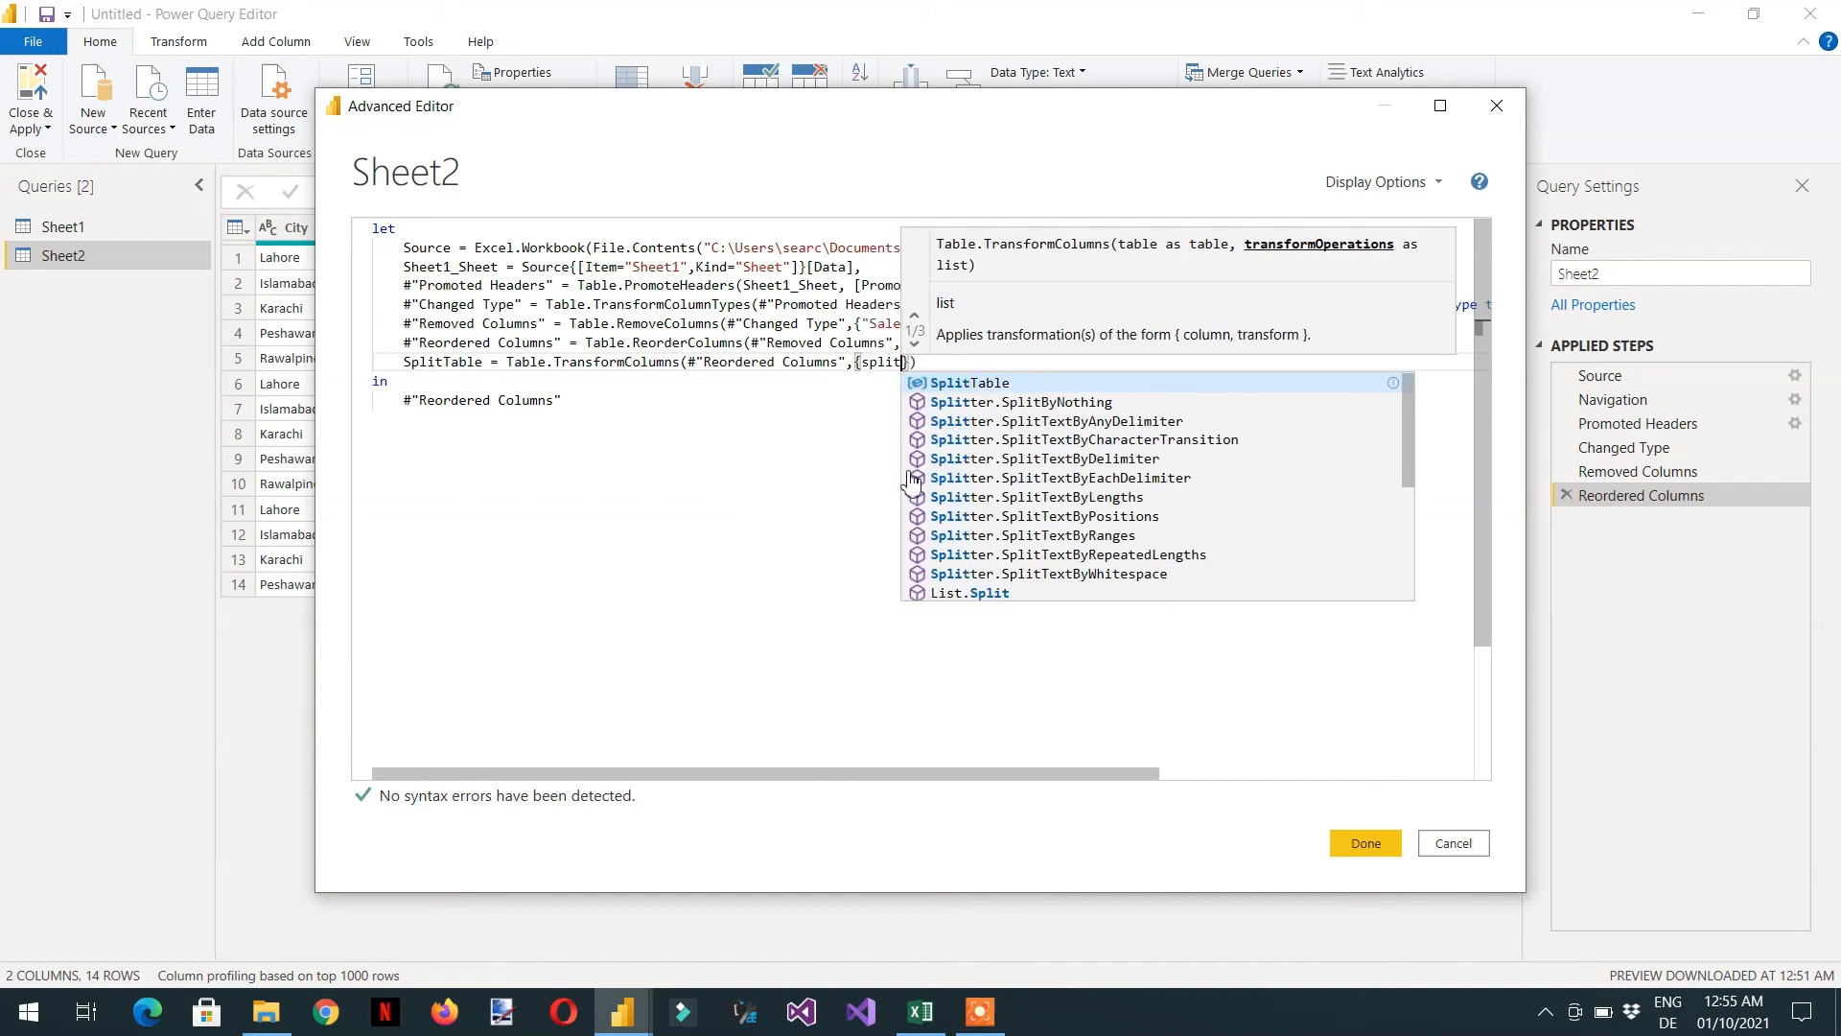
pyautogui.write('ter')
pyautogui.write('.spl')
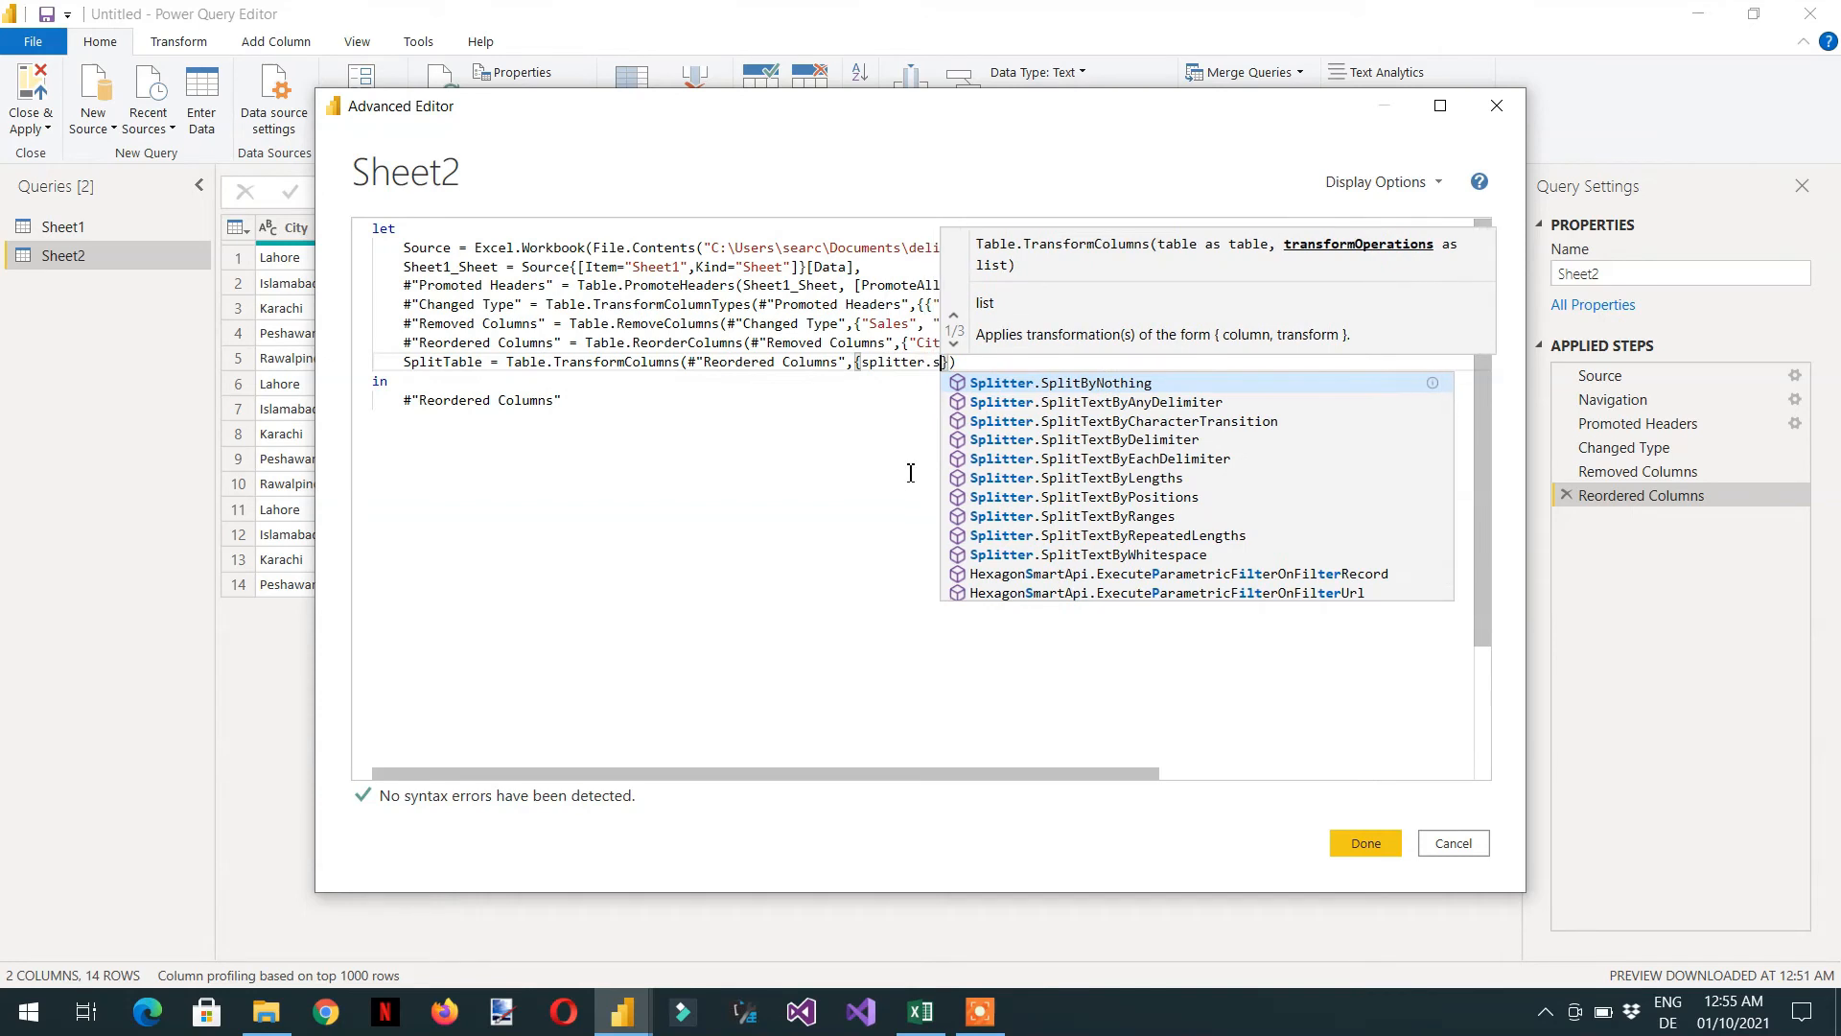
pyautogui.write('ittex')
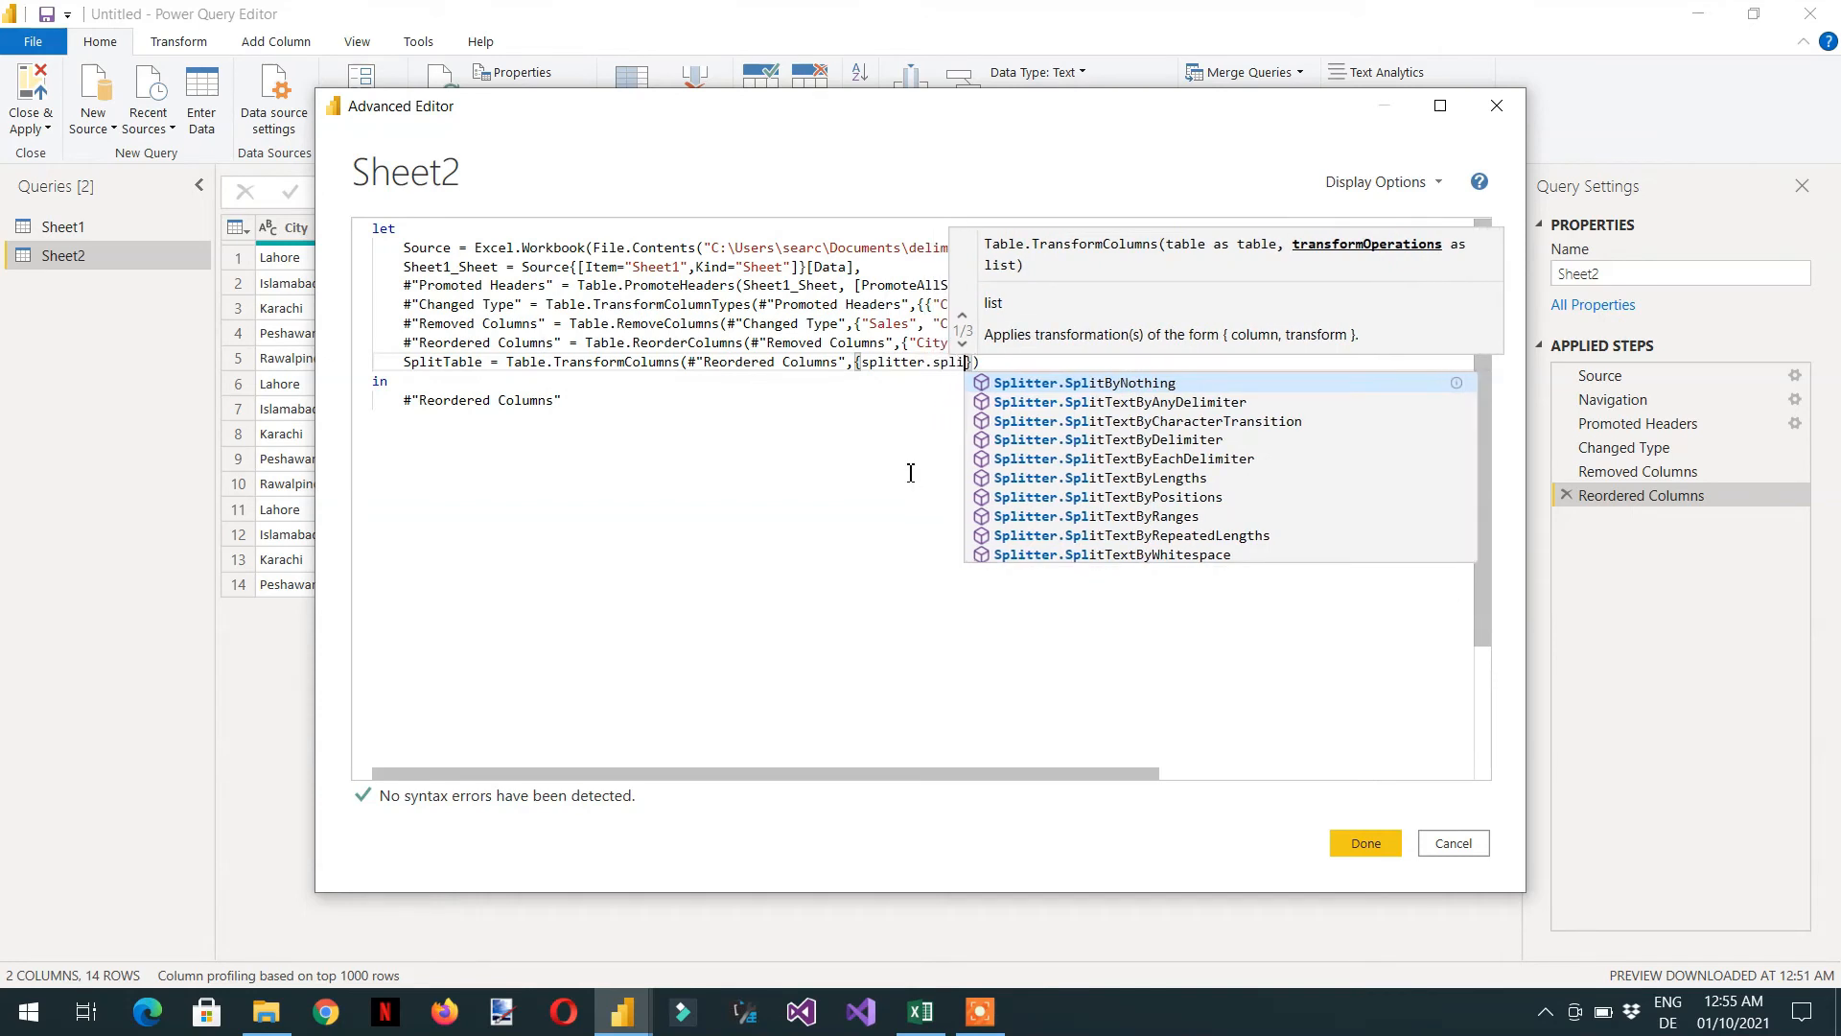
pyautogui.write('t')
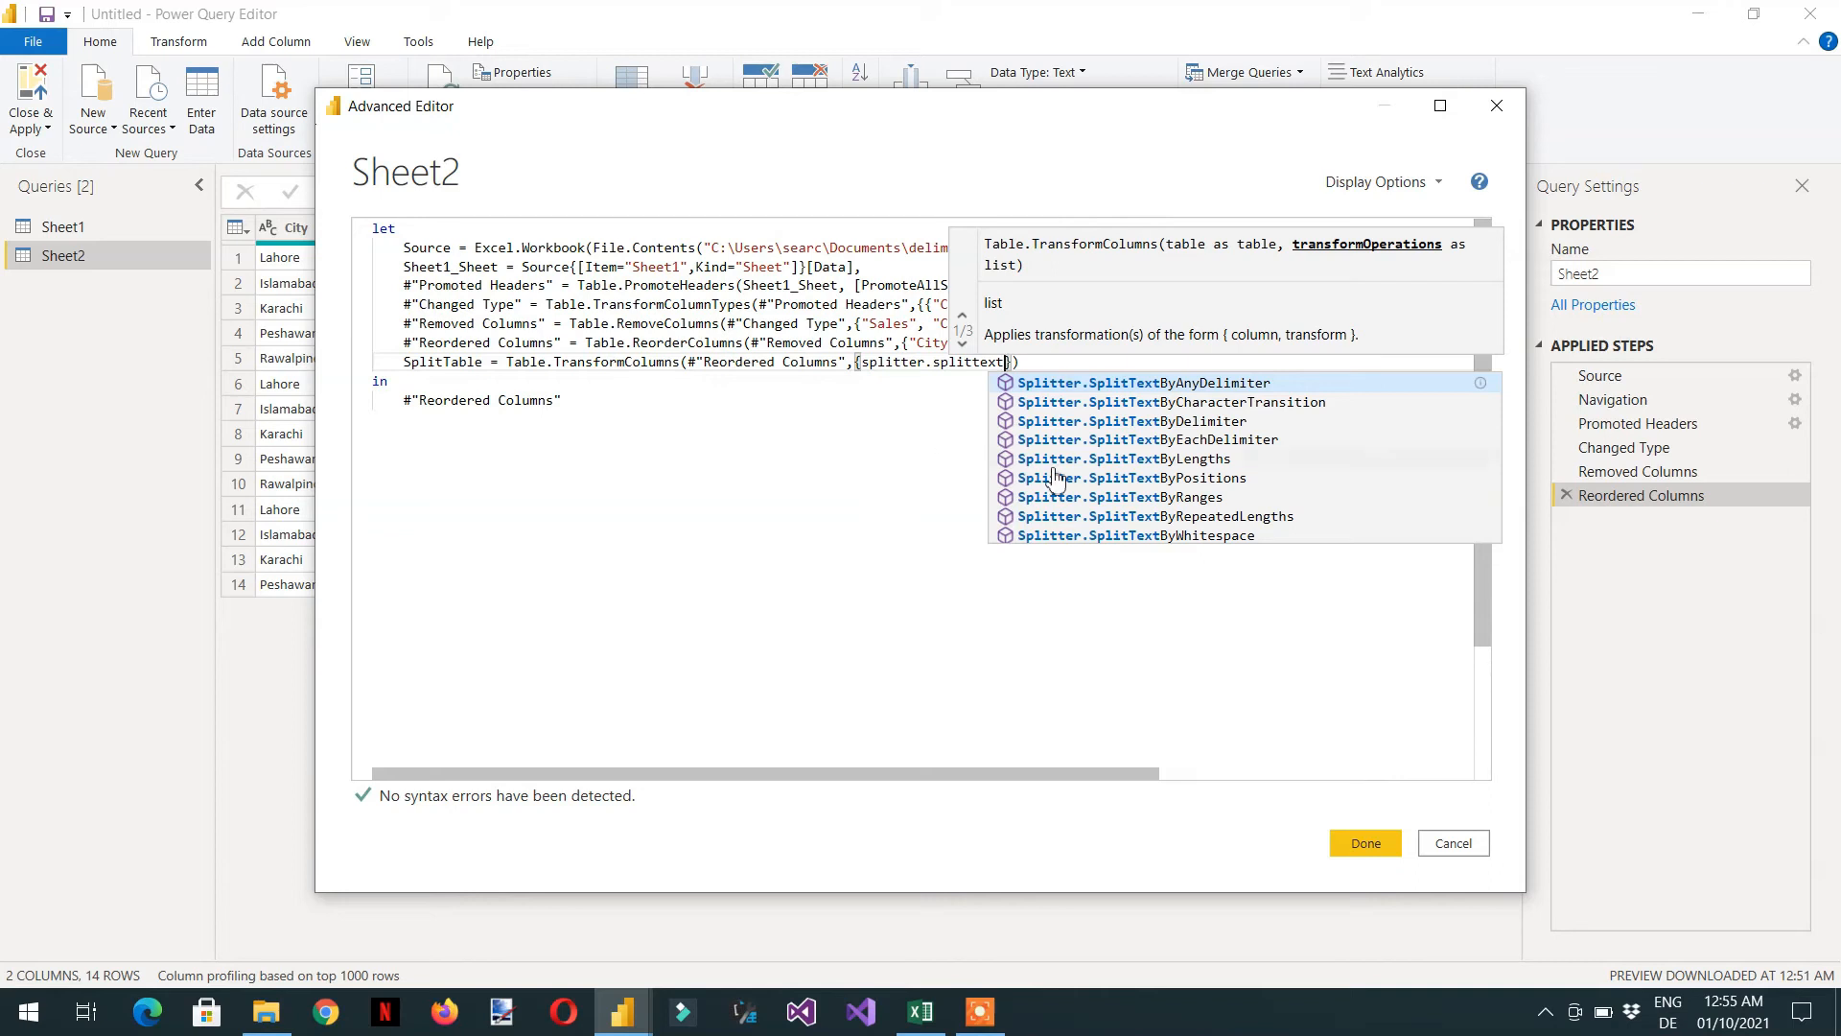
pyautogui.click(1136, 421)
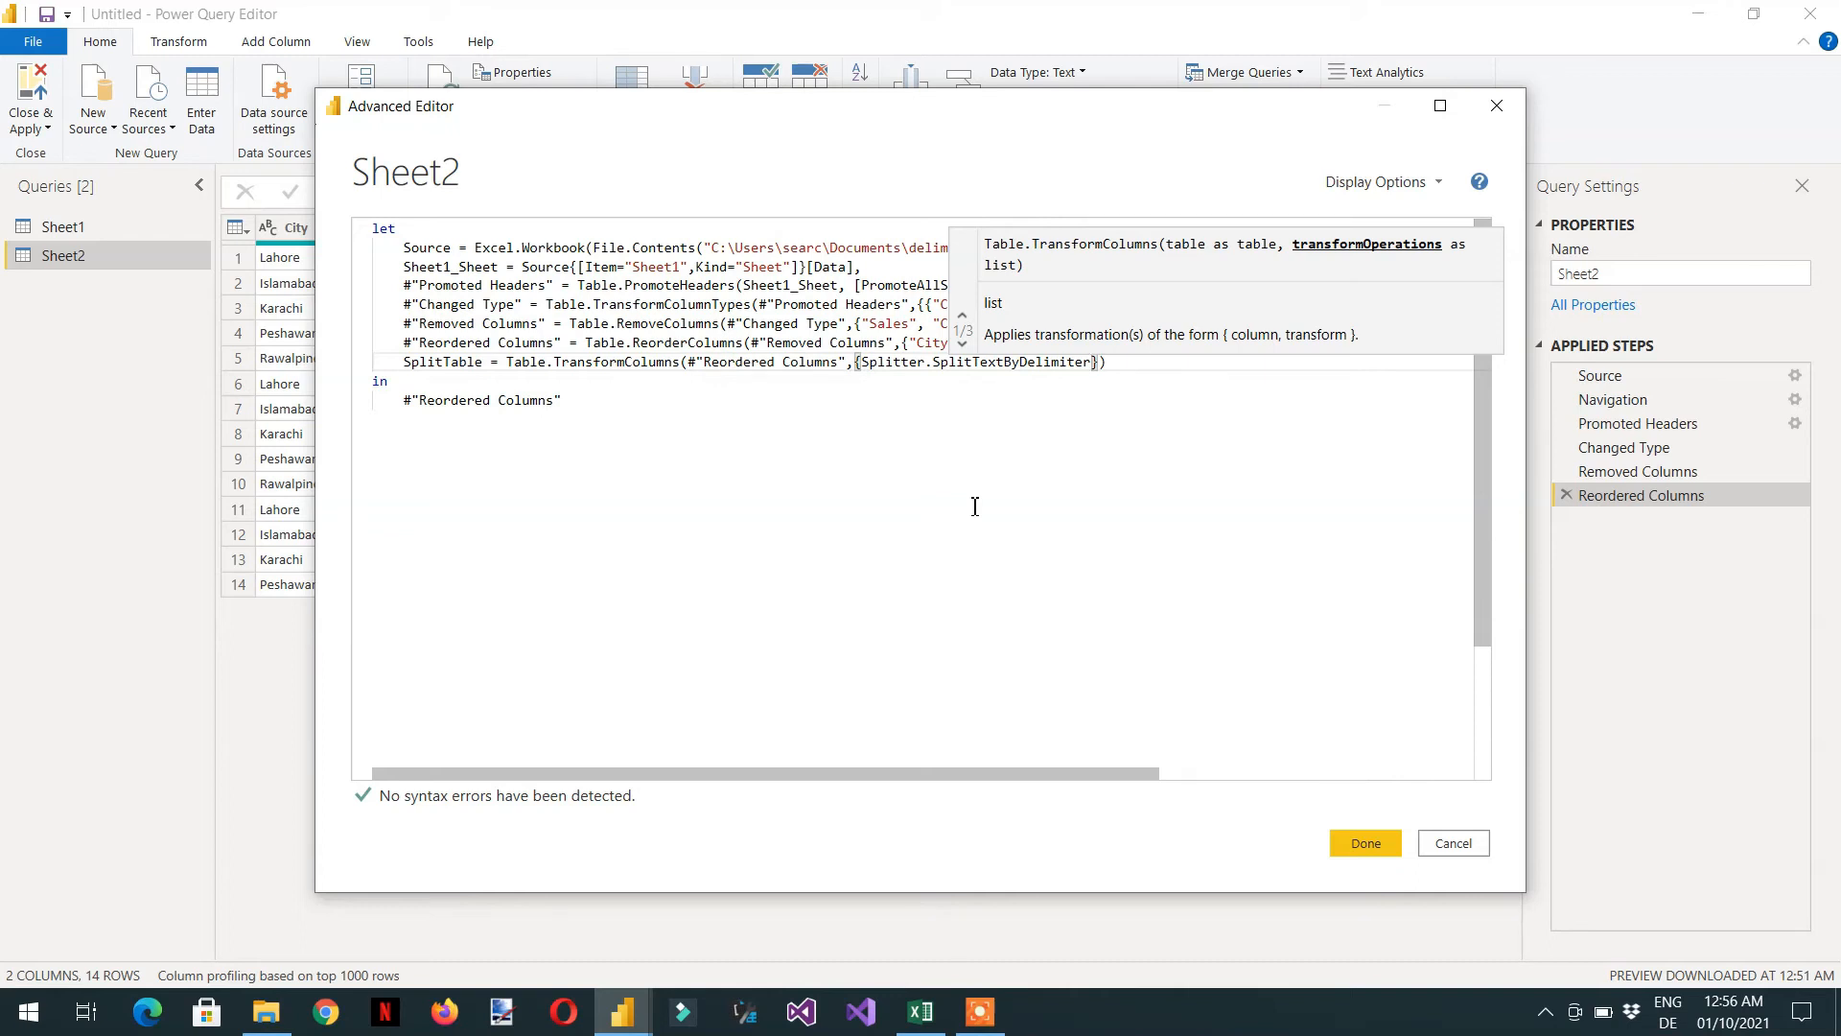
pyautogui.write('(')
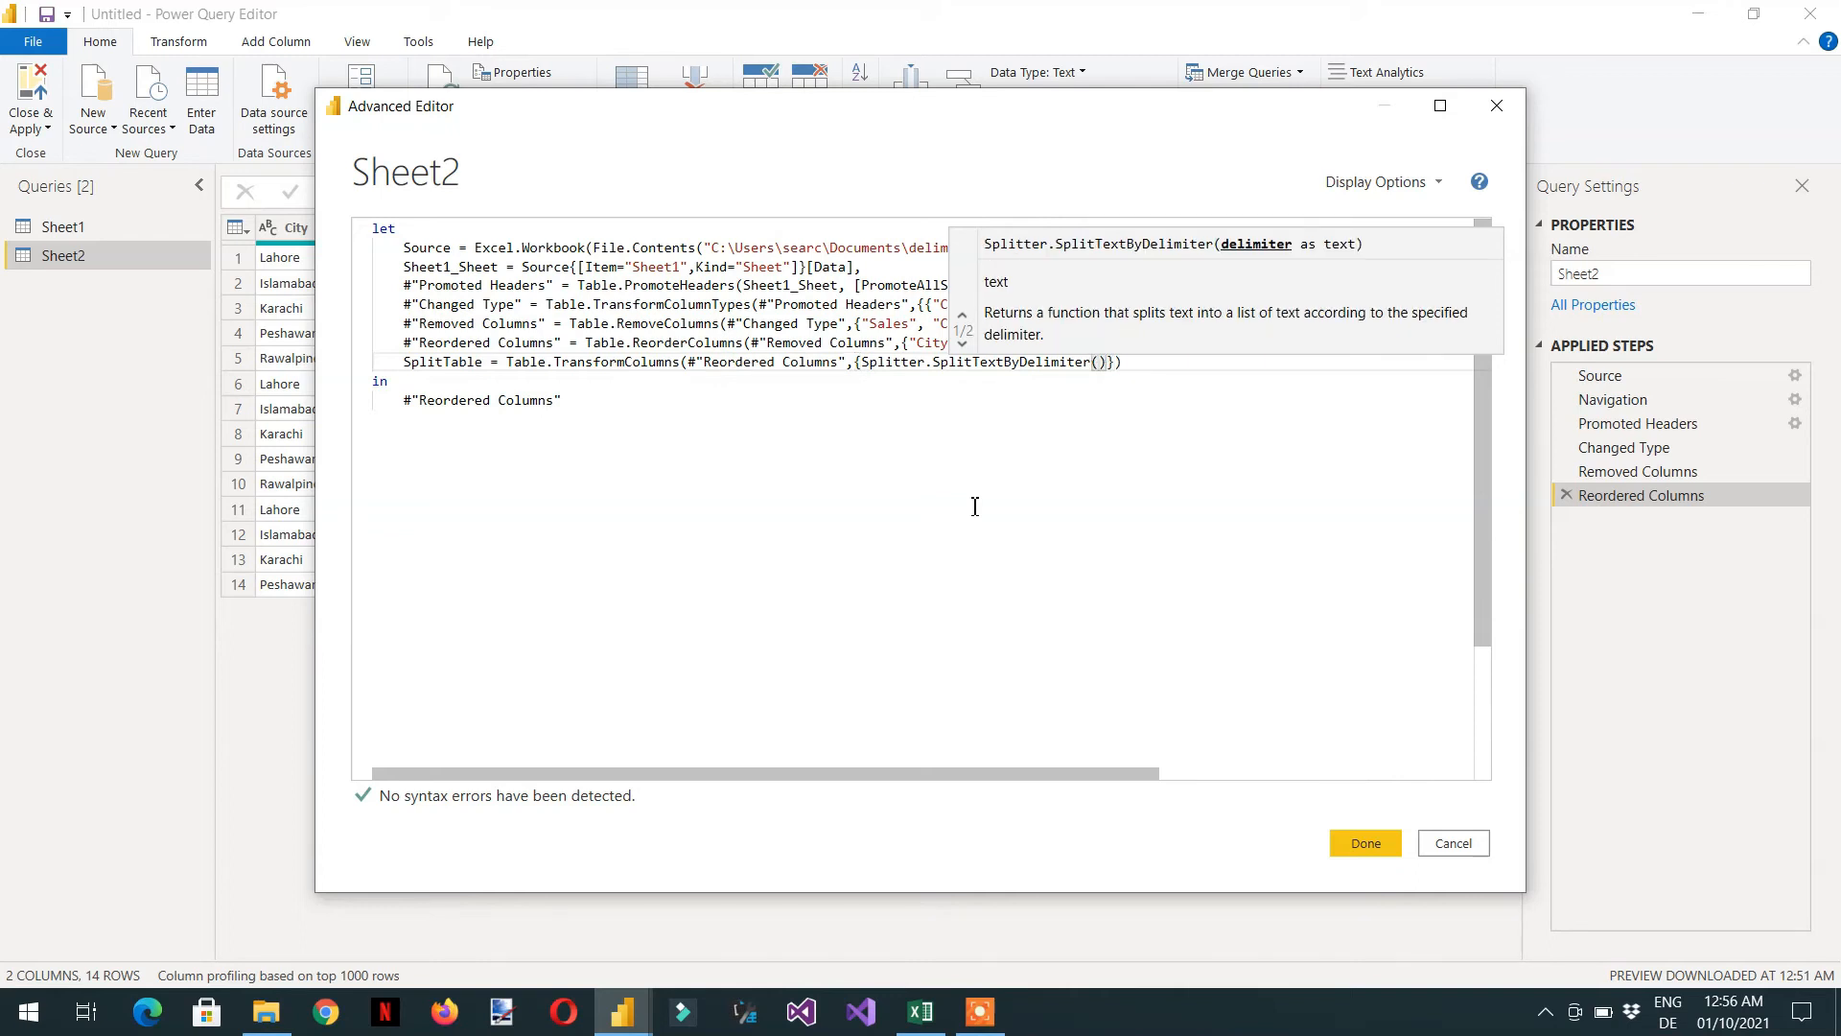
pyautogui.write('"')
pyautogui.press('Left')
pyautogui.write(',')
pyautogui.click(1180, 420)
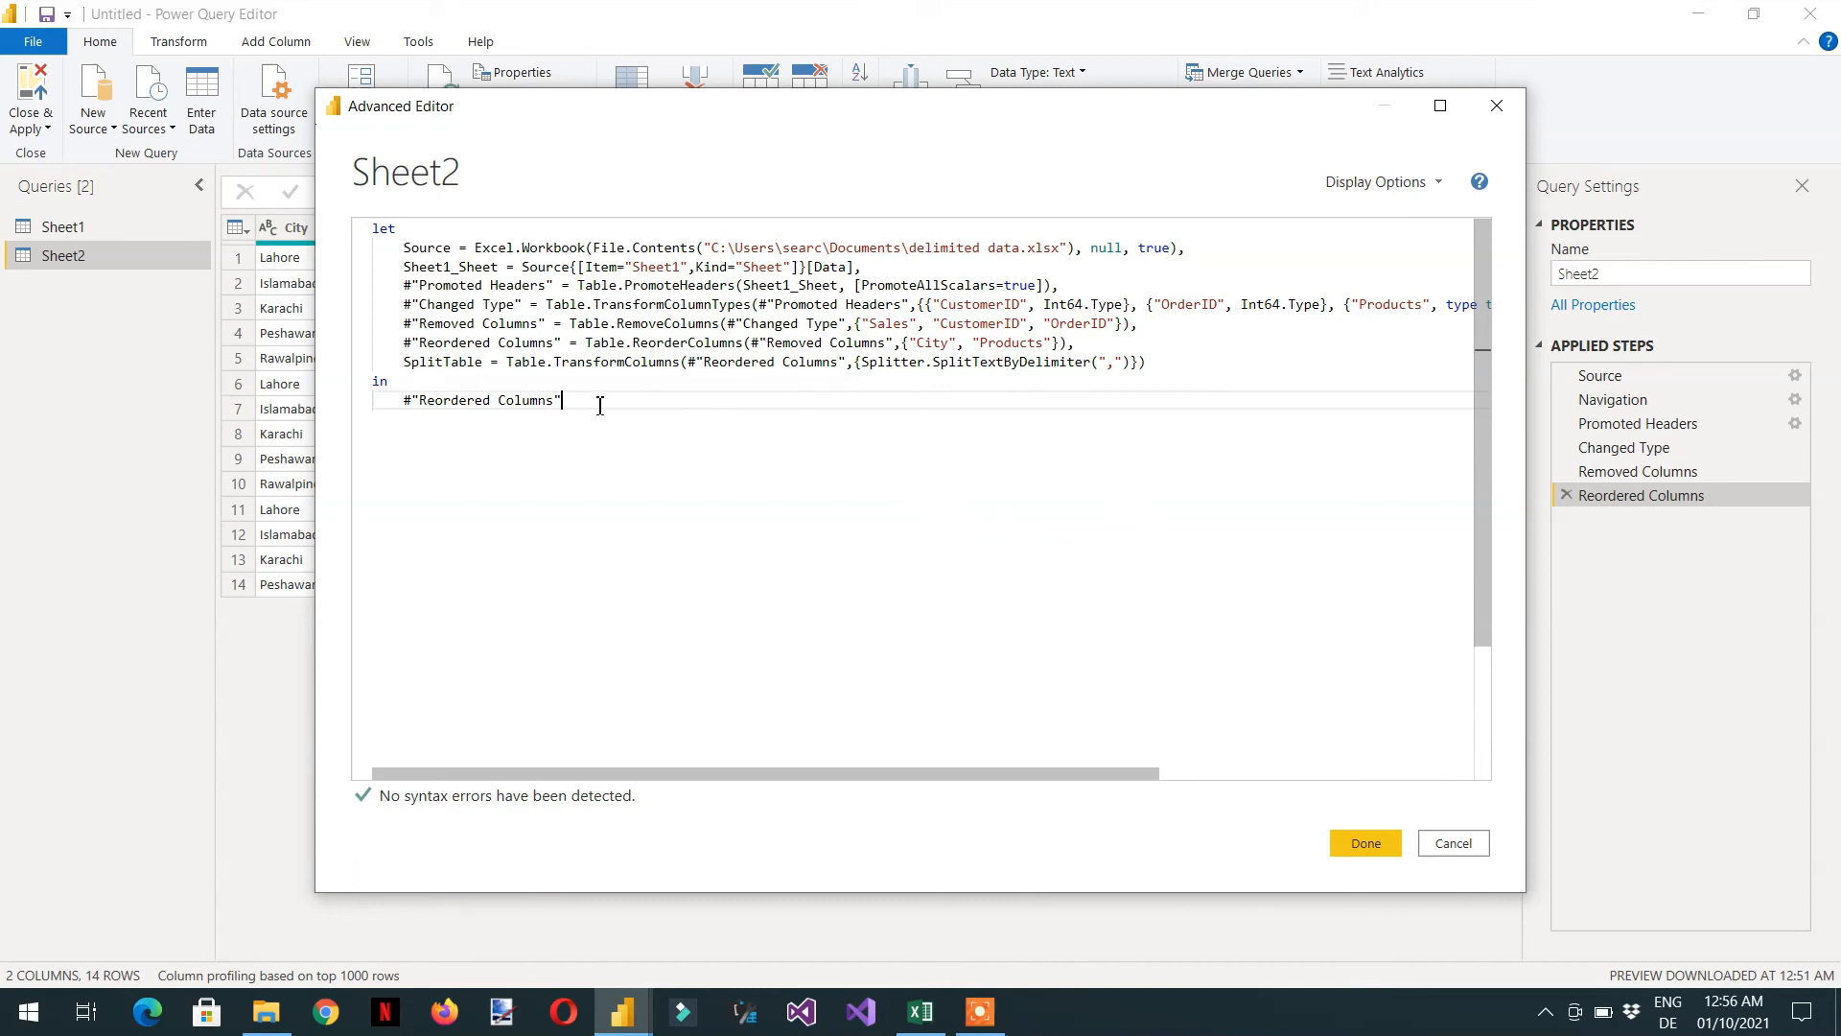
# - Make the query return SplitTable instead of #"Reordered Columns" after "in", and apply the edited code
pyautogui.press('BackSpace')
pyautogui.press('BackSpace')
pyautogui.press('BackSpace')
pyautogui.press('BackSpace')
pyautogui.press('BackSpace')
pyautogui.press('BackSpace')
pyautogui.press('BackSpace')
pyautogui.press('BackSpace')
pyautogui.press('BackSpace')
pyautogui.press('BackSpace')
pyautogui.press('BackSpace')
pyautogui.press('BackSpace')
pyautogui.press('BackSpace')
pyautogui.press('BackSpace')
pyautogui.press('BackSpace')
pyautogui.press('BackSpace')
pyautogui.press('BackSpace')
pyautogui.press('BackSpace')
pyautogui.press('BackSpace')
pyautogui.press('BackSpace')
pyautogui.write('Spli')
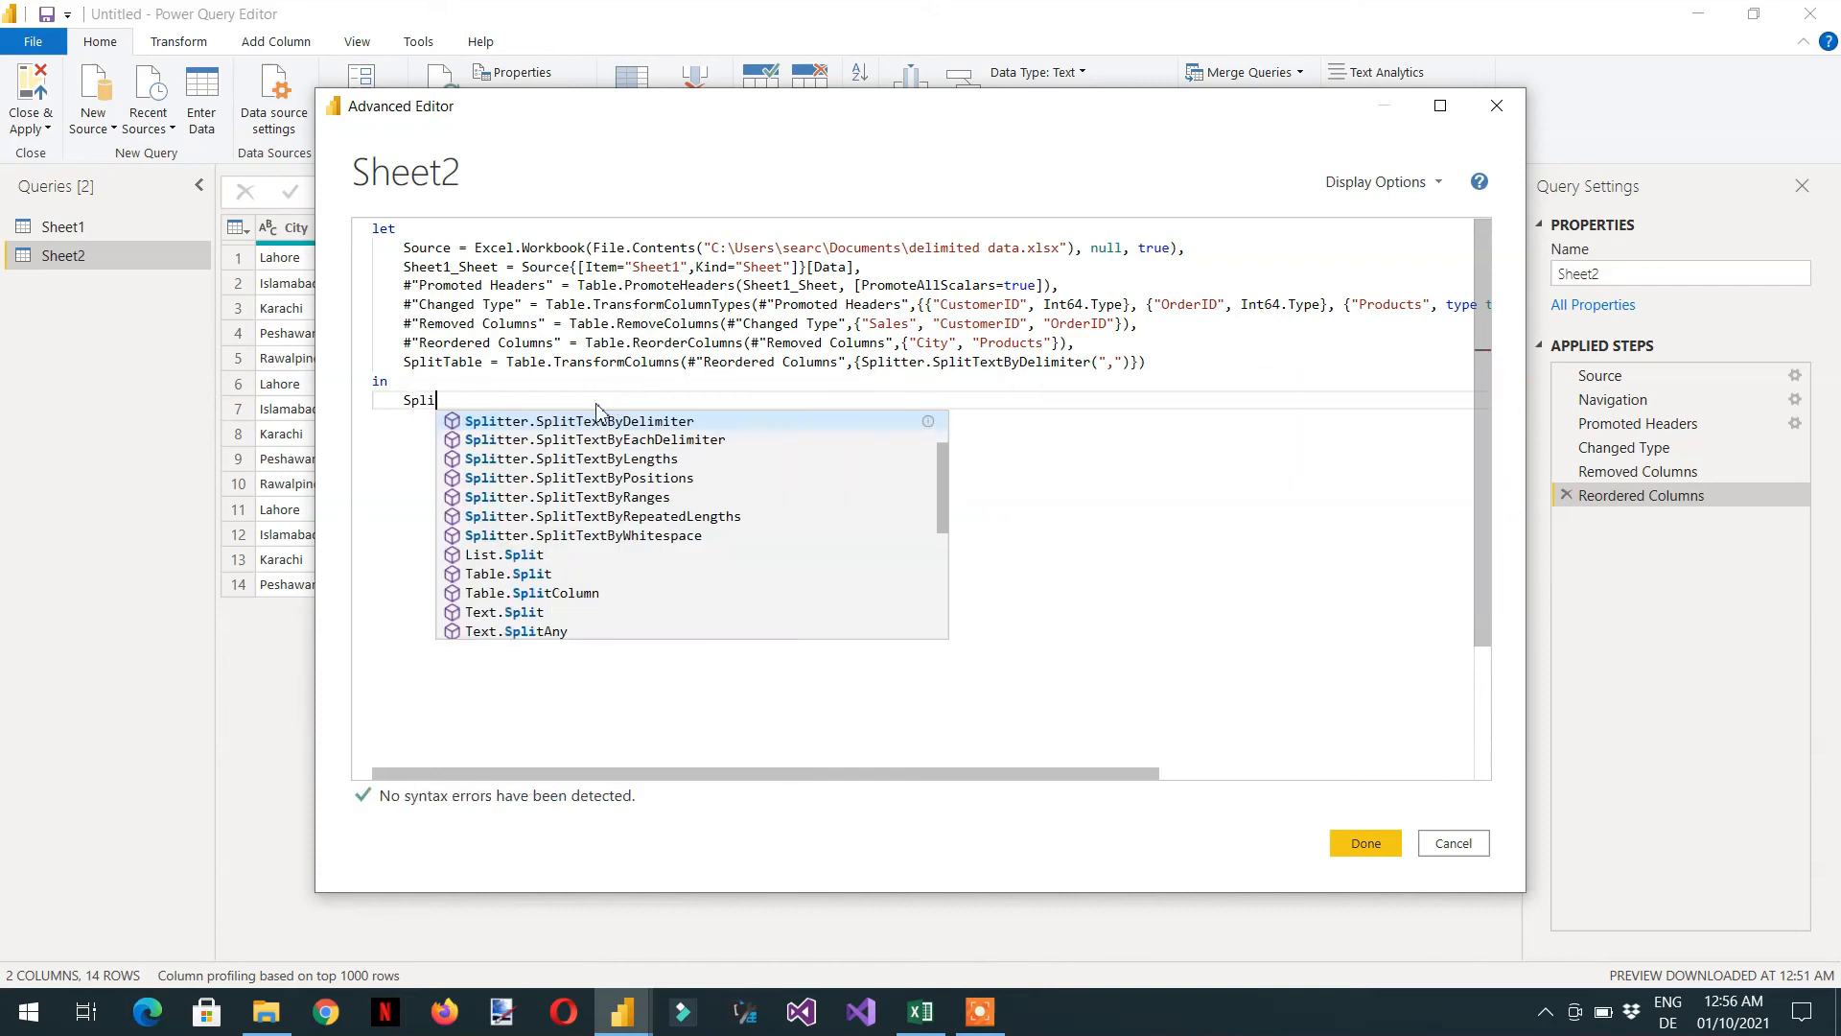
pyautogui.write('tTable')
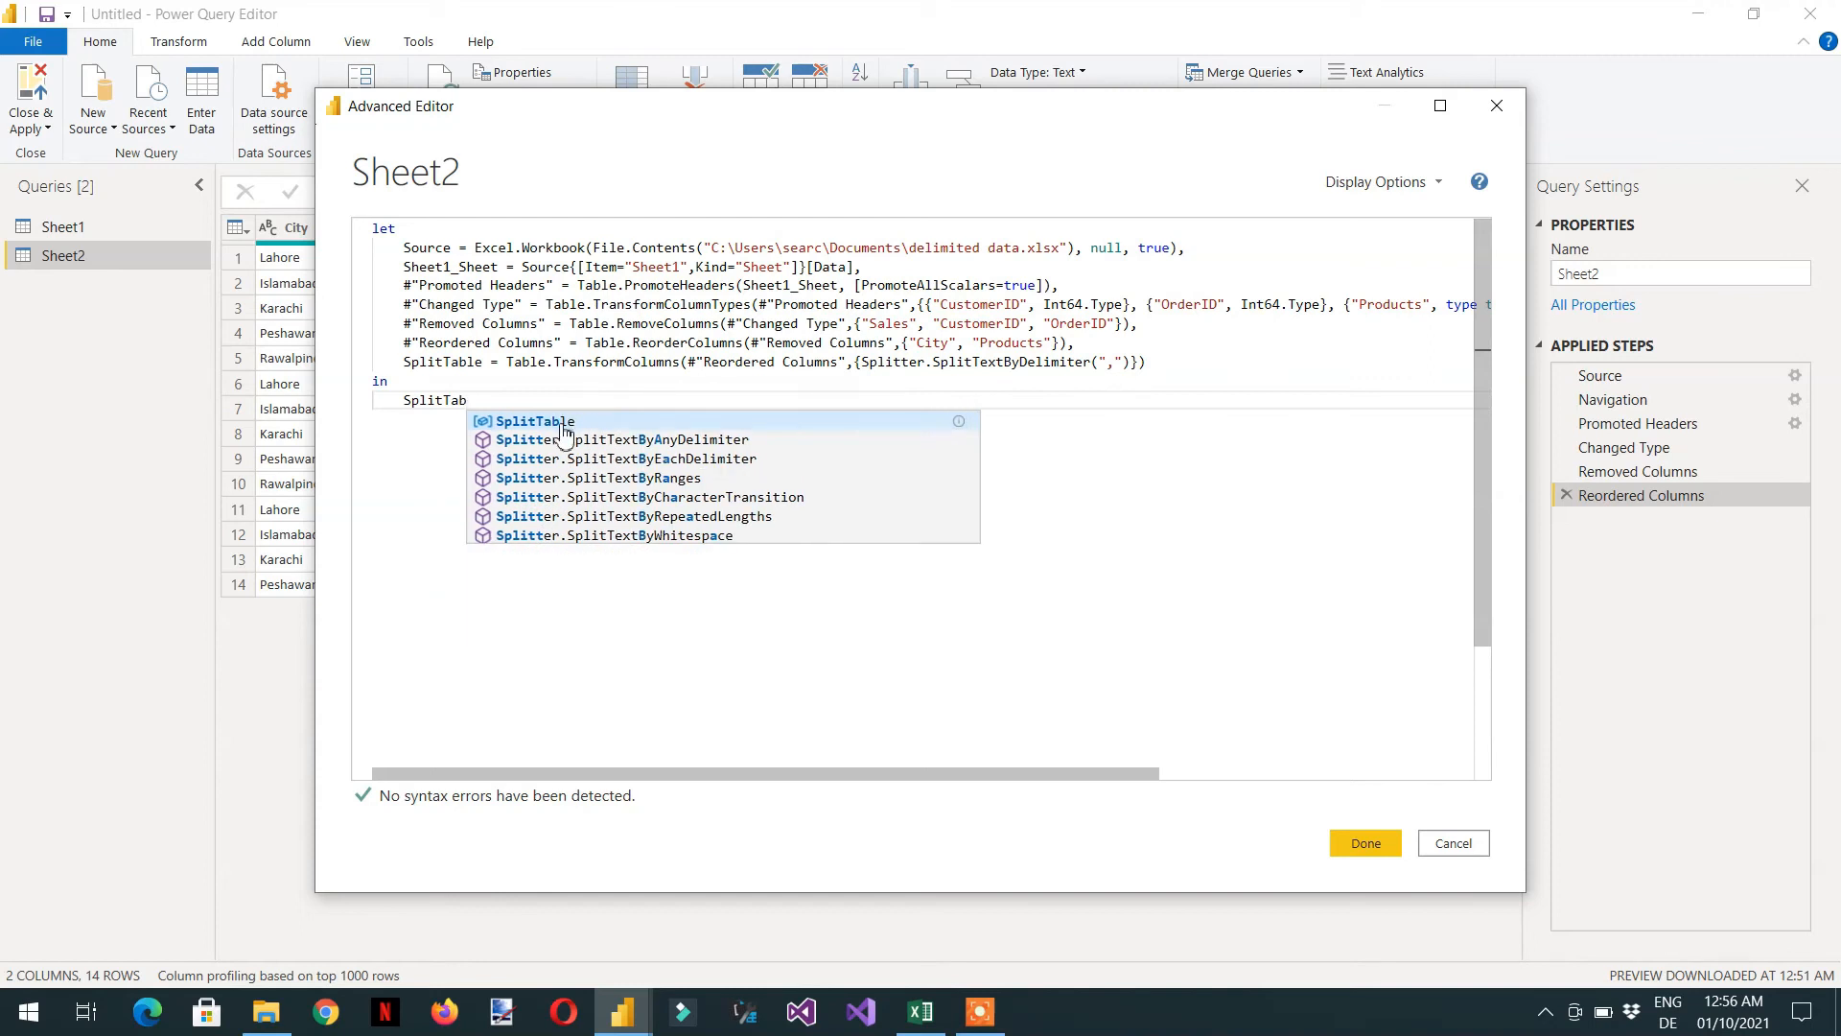
pyautogui.click(560, 422)
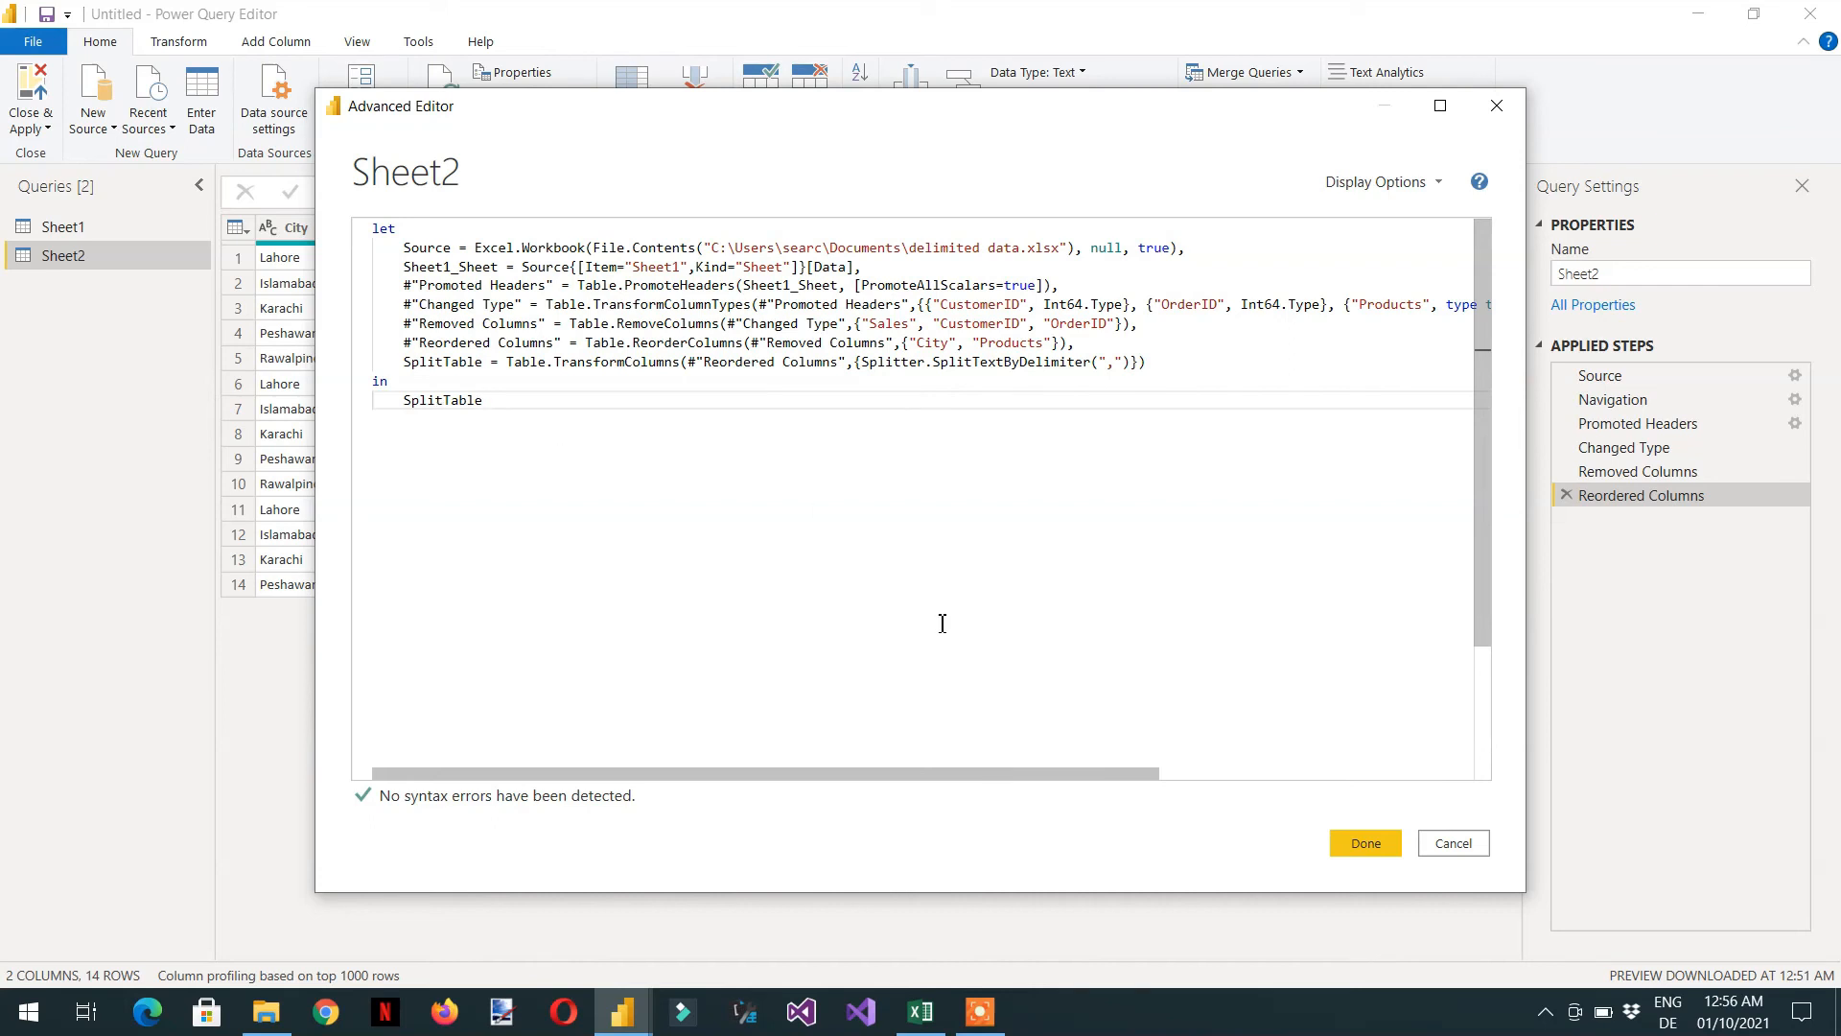
pyautogui.click(1364, 843)
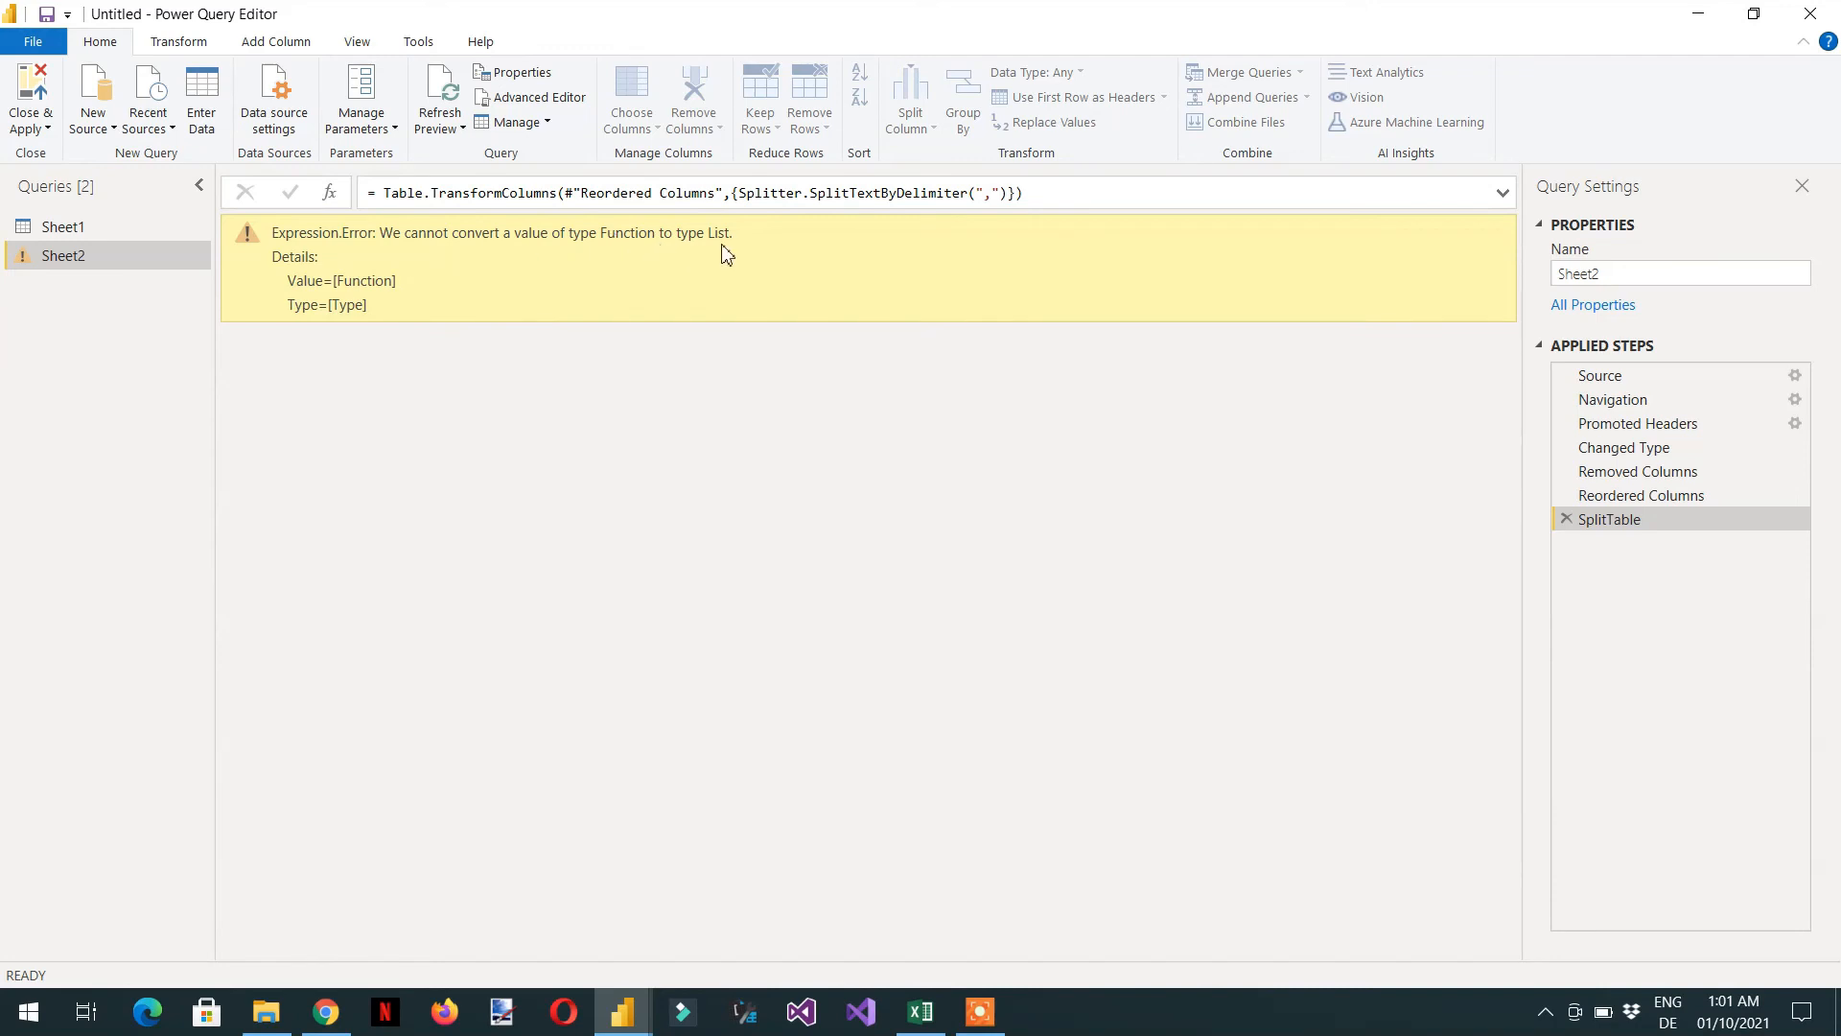
# - Insert "Products" as the column name before Splitter.SplitTextByDelimiter in the SplitTable step's formula and commit it
pyautogui.click(740, 195)
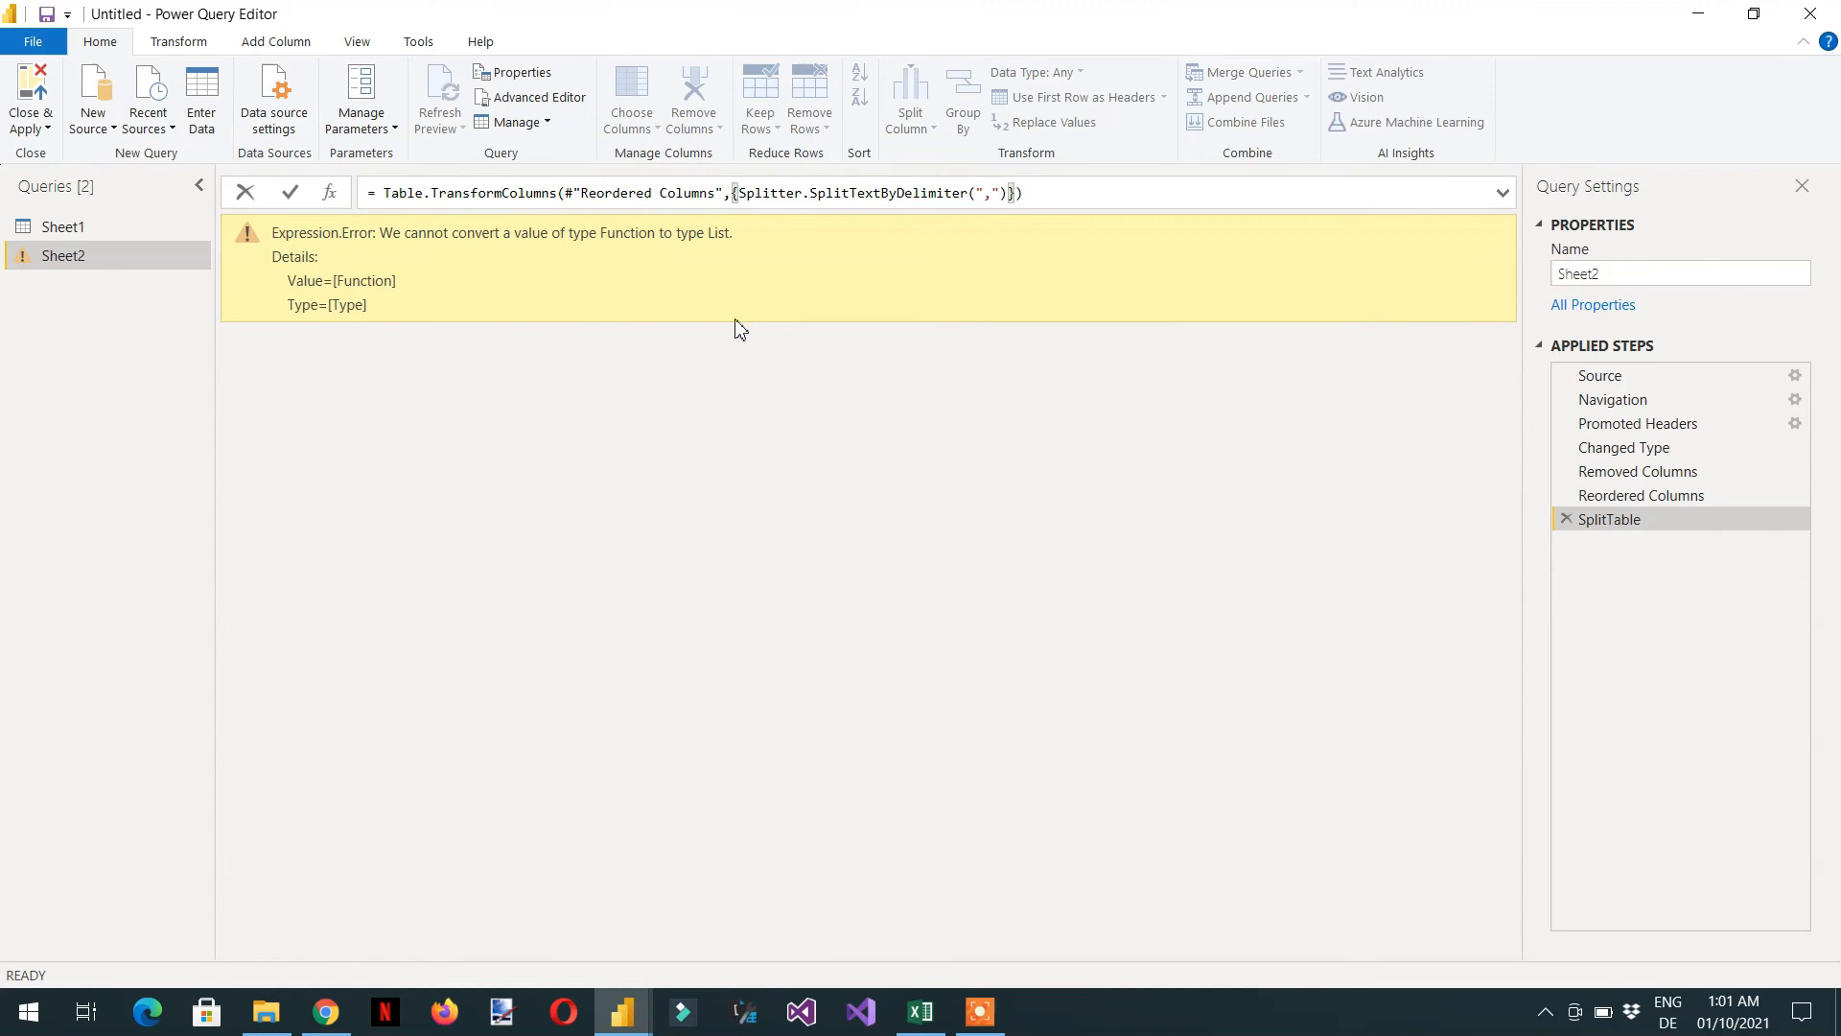
pyautogui.write('",{"Products')
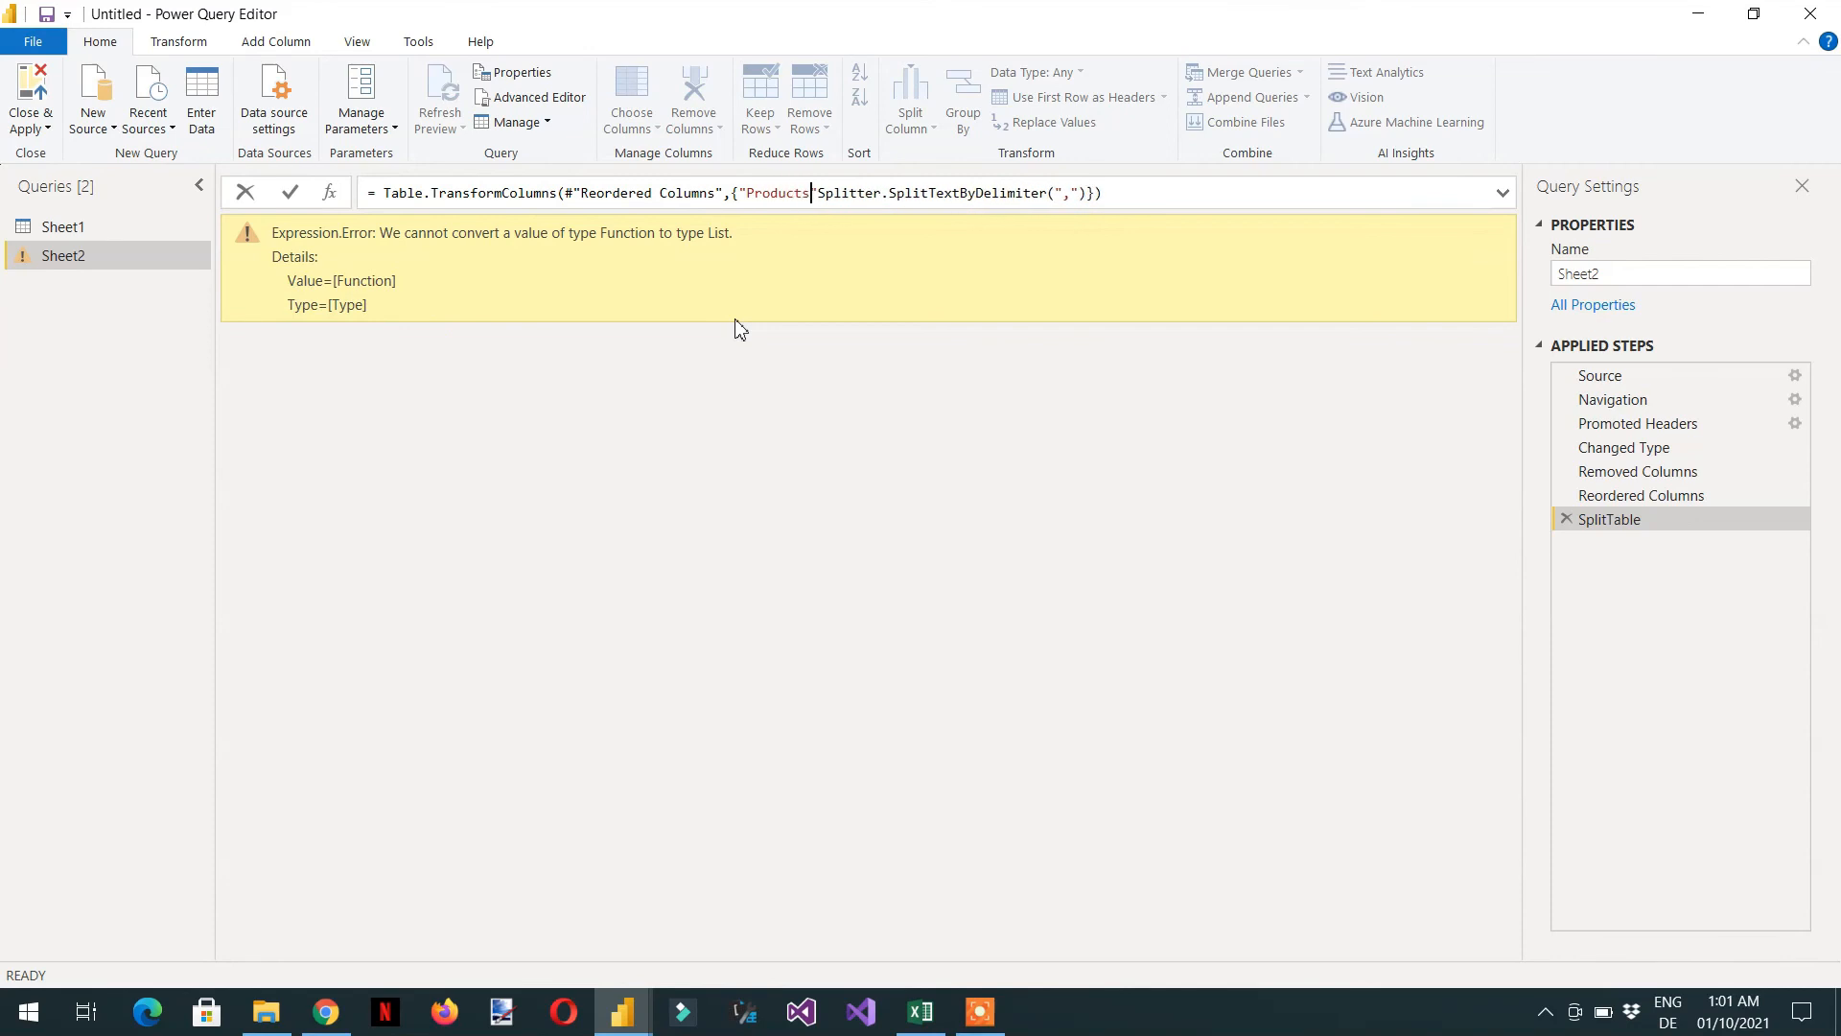
pyautogui.press('Right')
pyautogui.write(',')
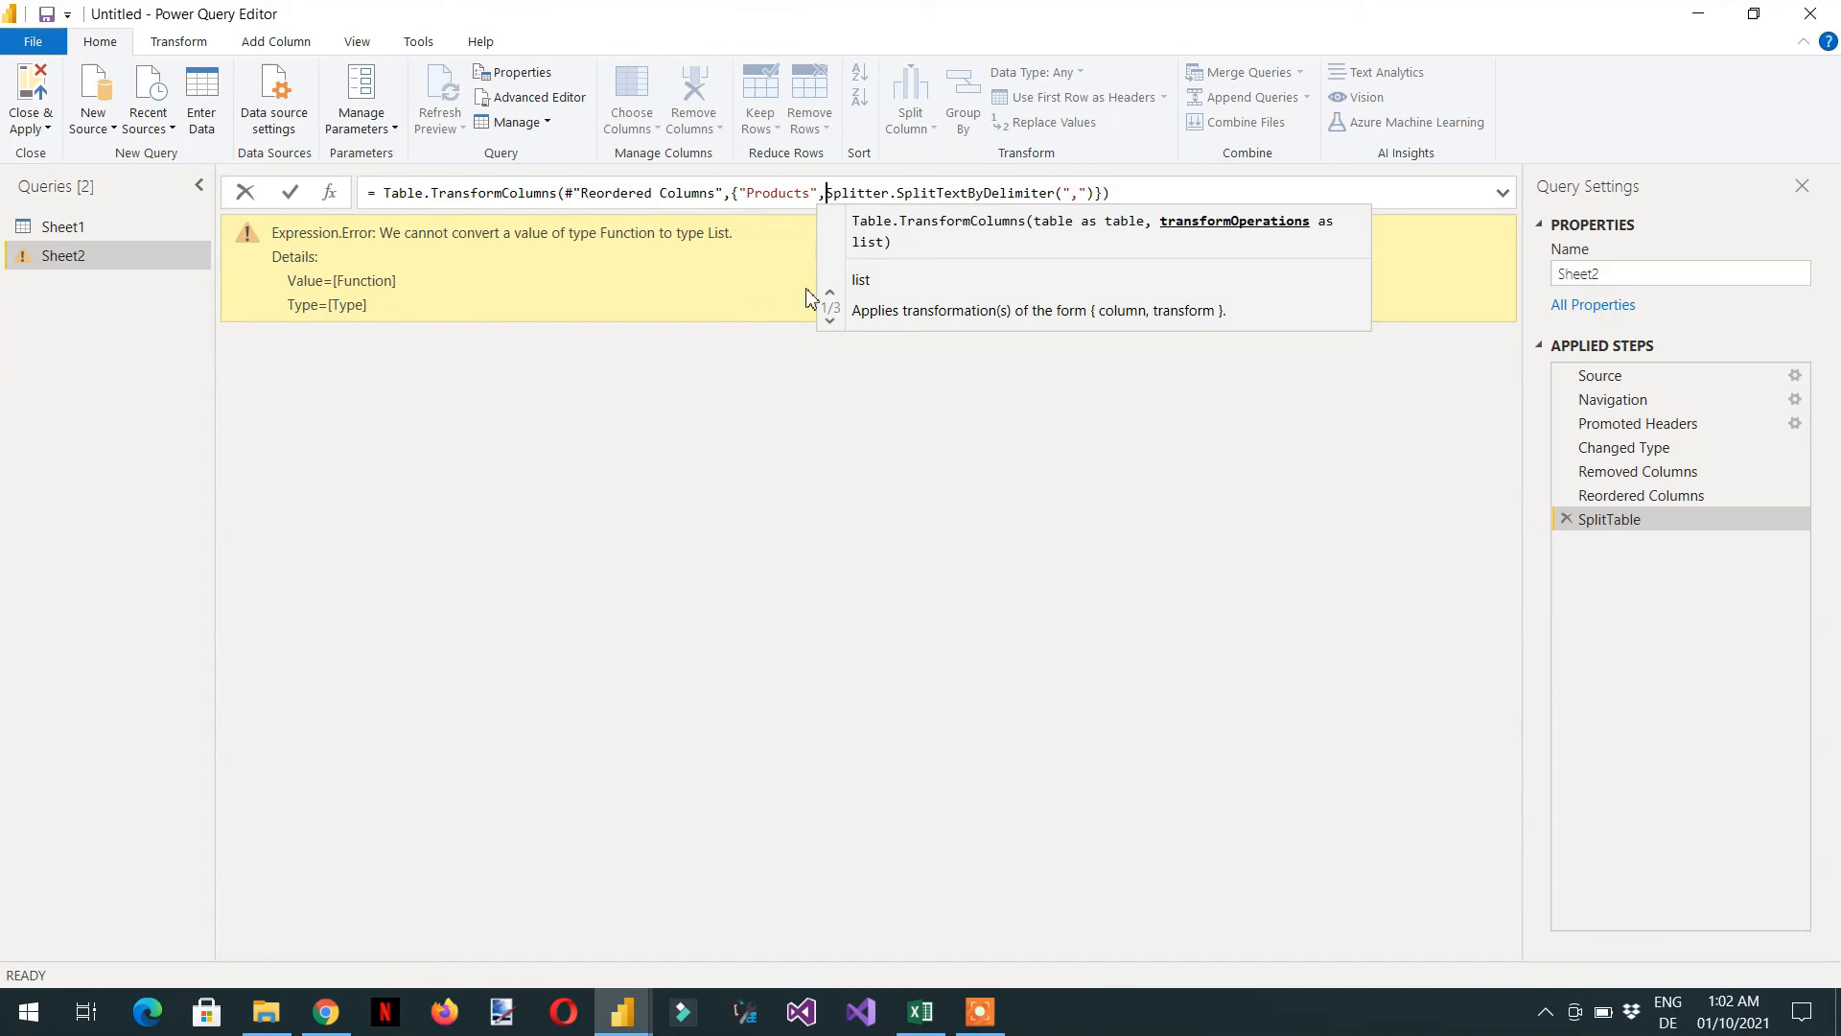
pyautogui.click(1134, 192)
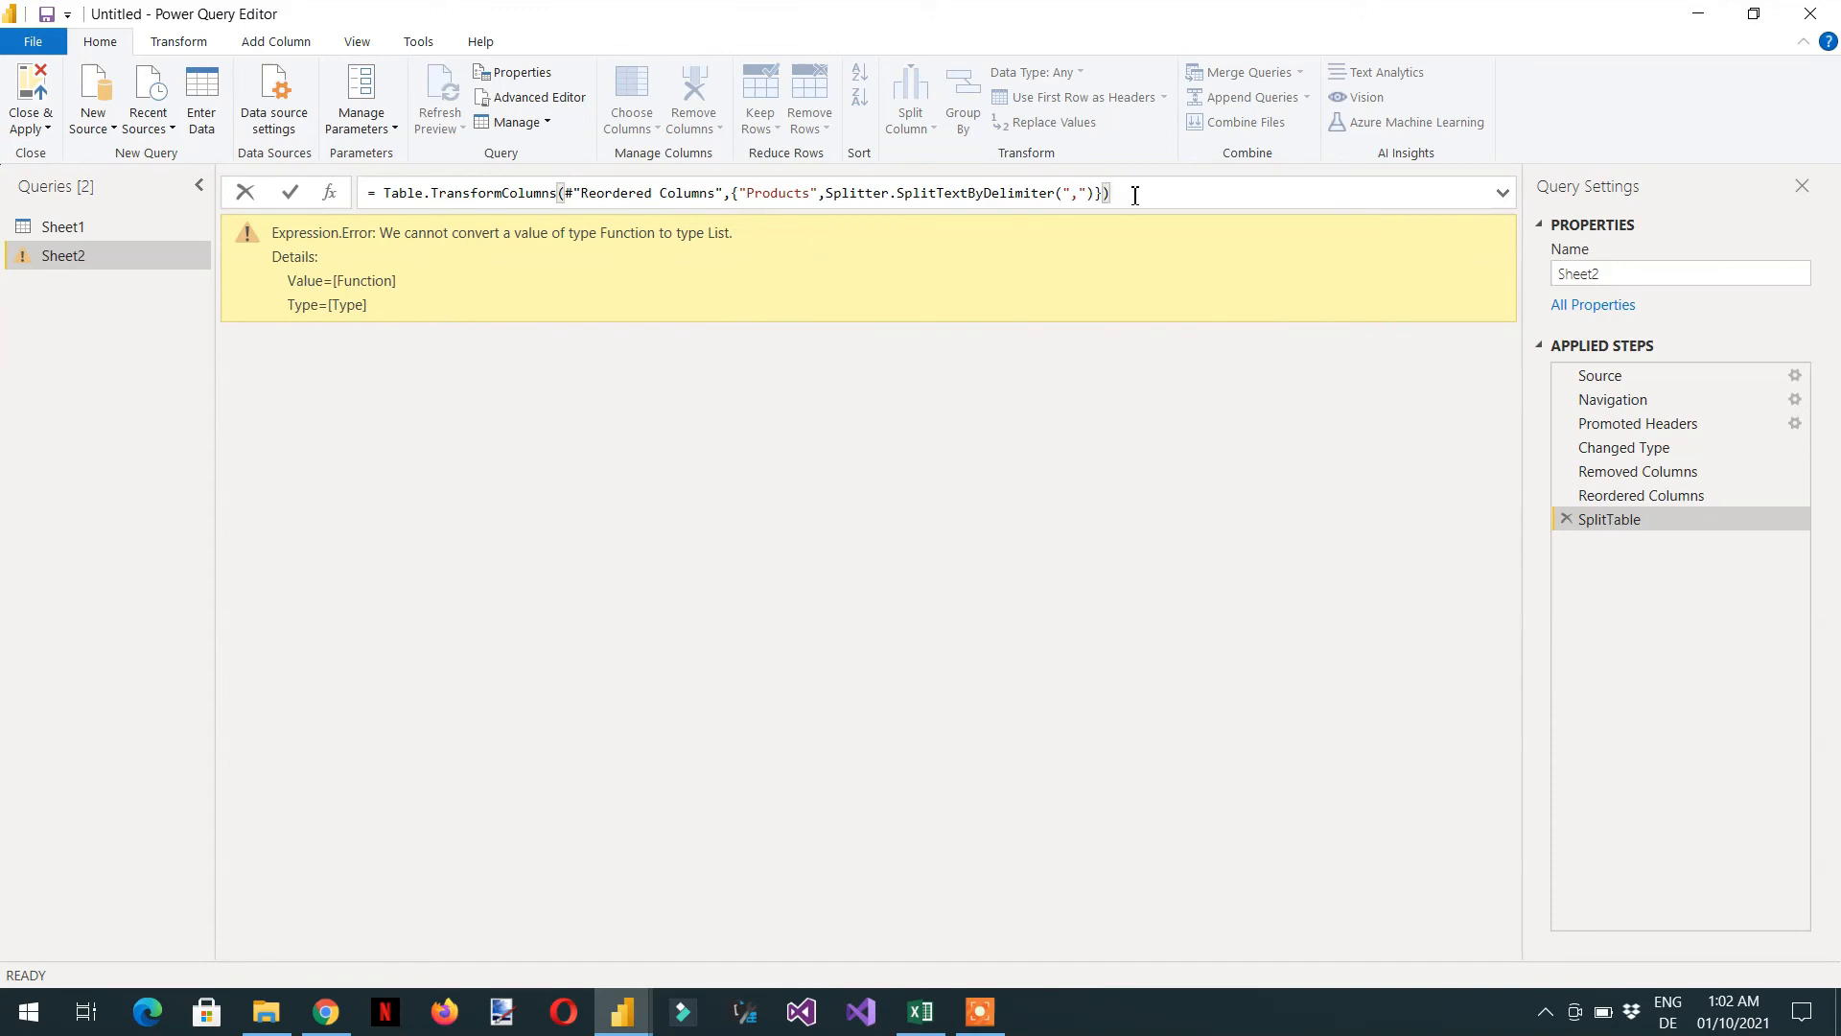
pyautogui.press('Return')
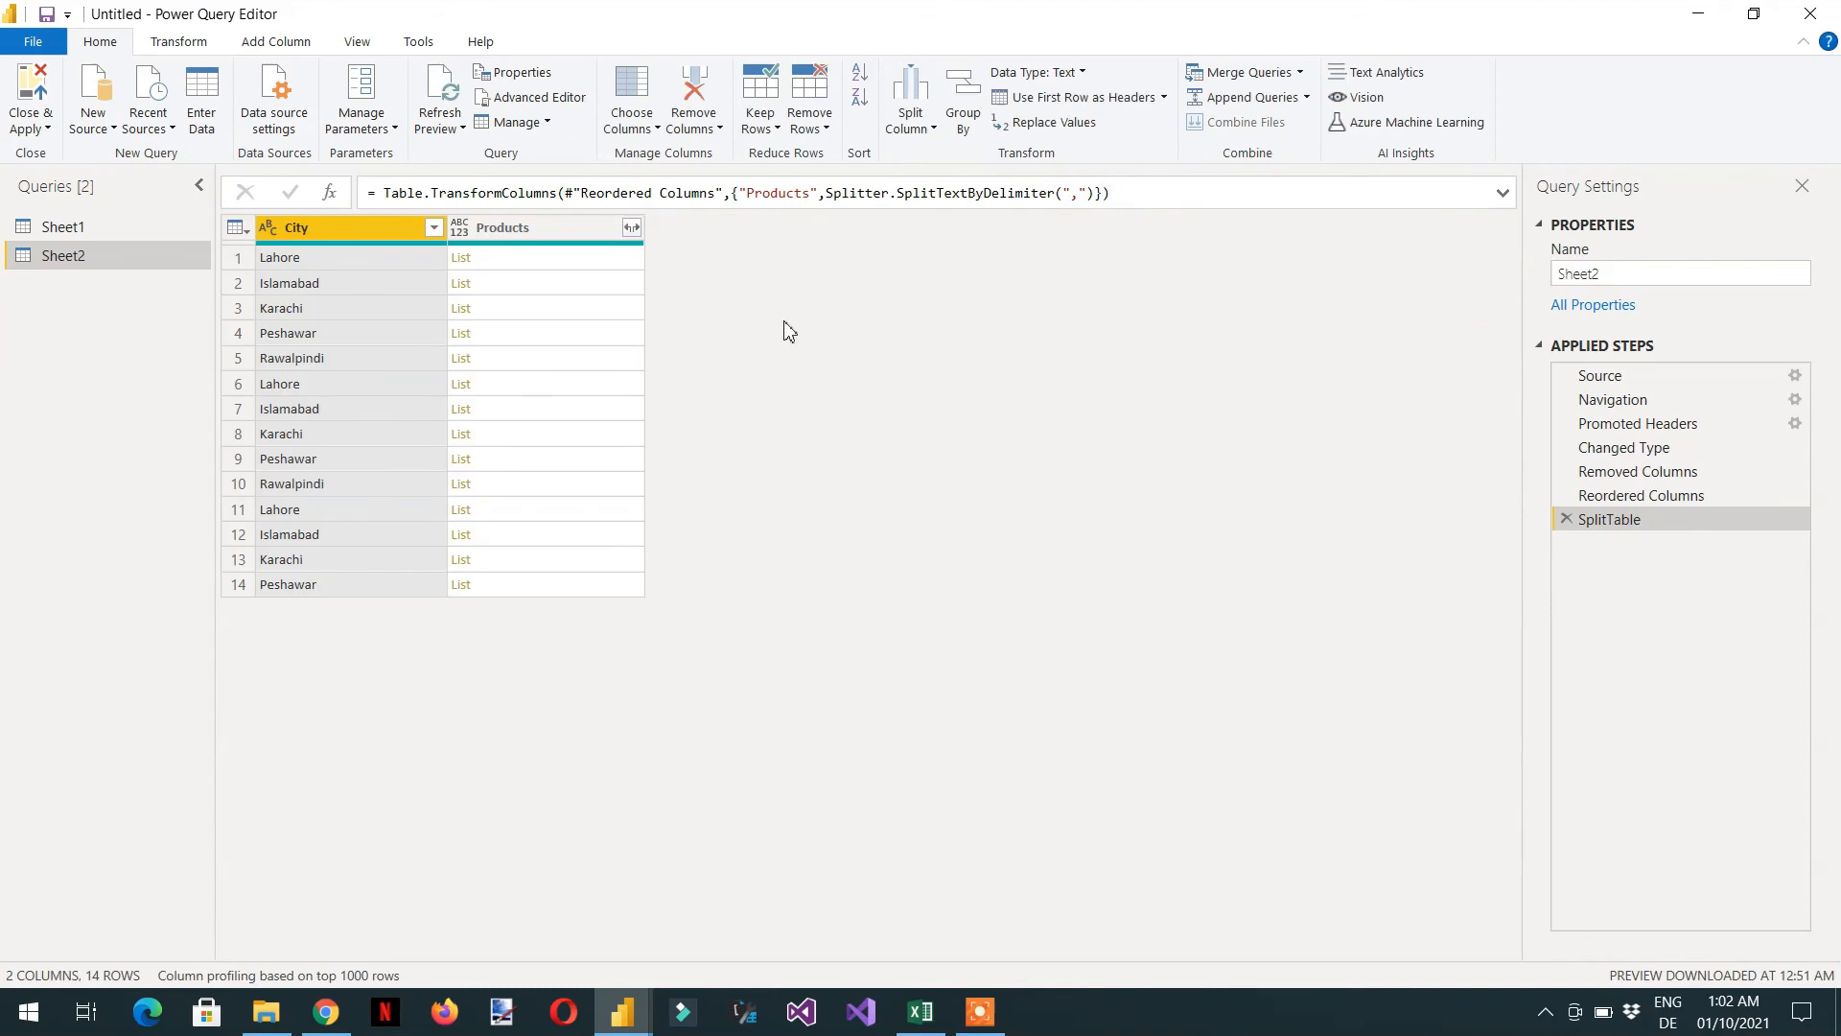
# - Preview a few of the Products lists, expand the column to new rows and sort City in ascending order
pyautogui.click(510, 271)
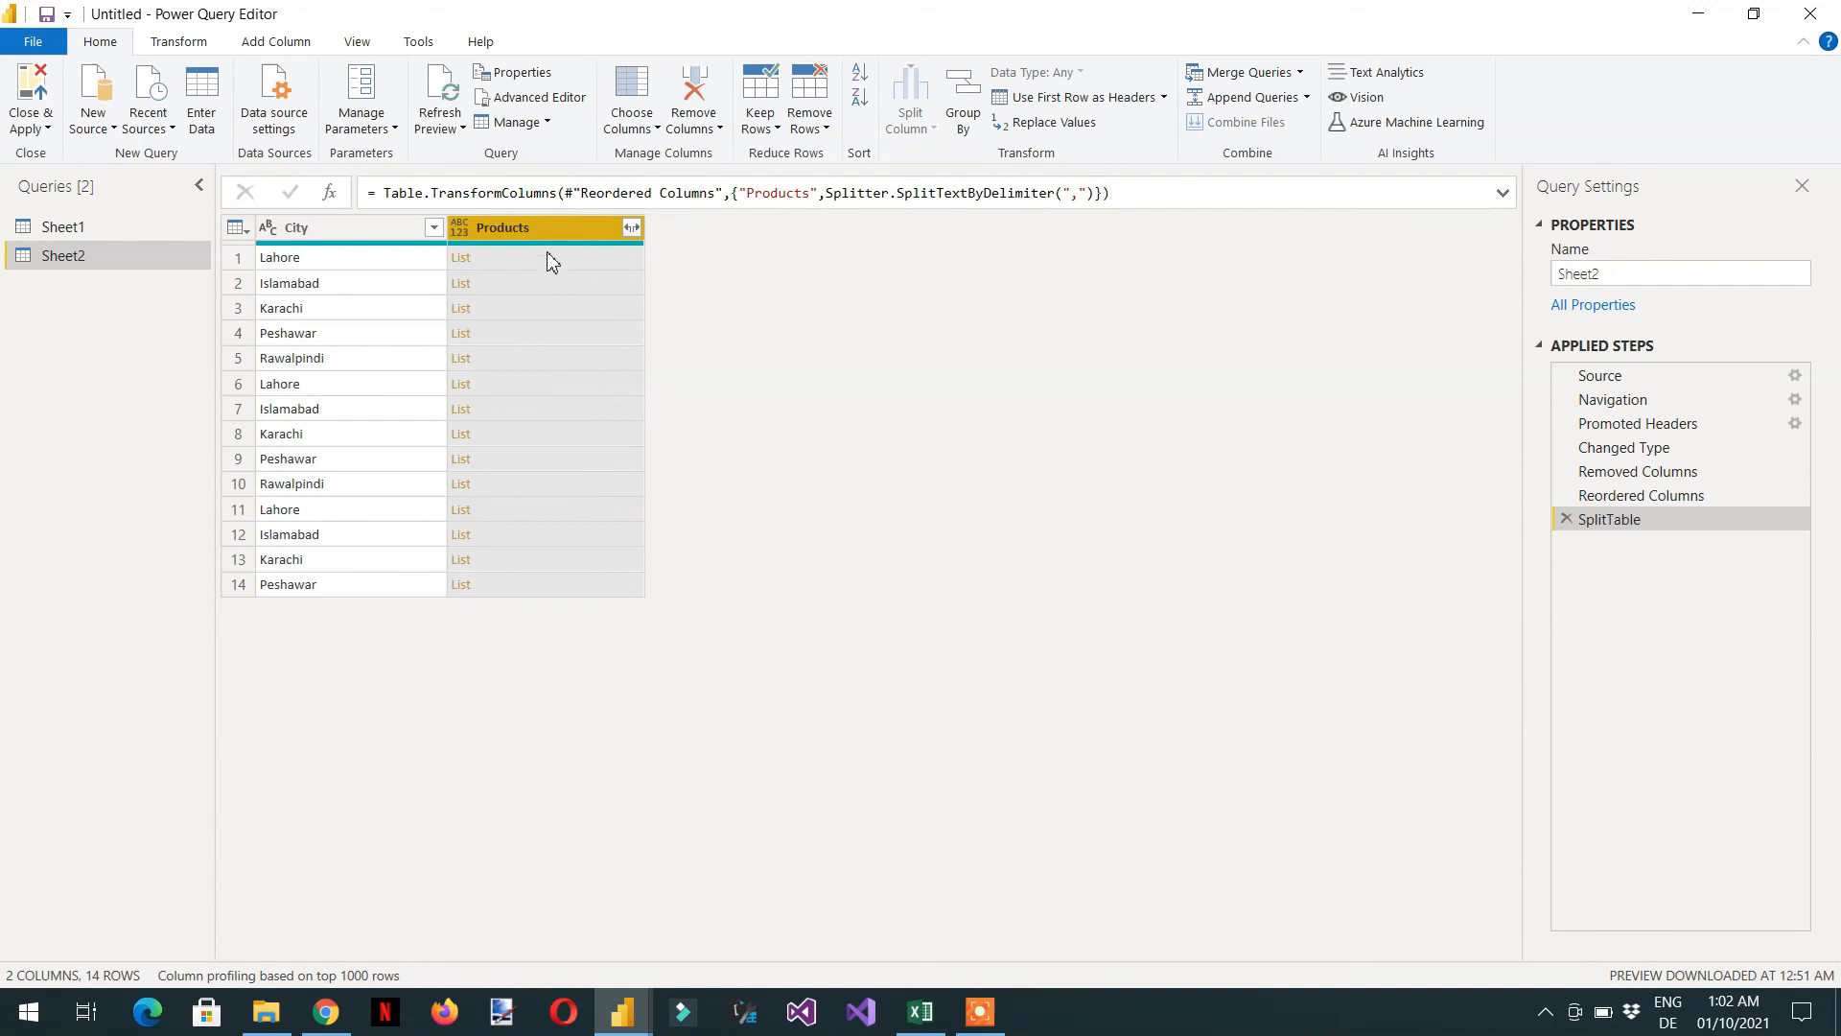
pyautogui.click(509, 358)
pyautogui.click(511, 458)
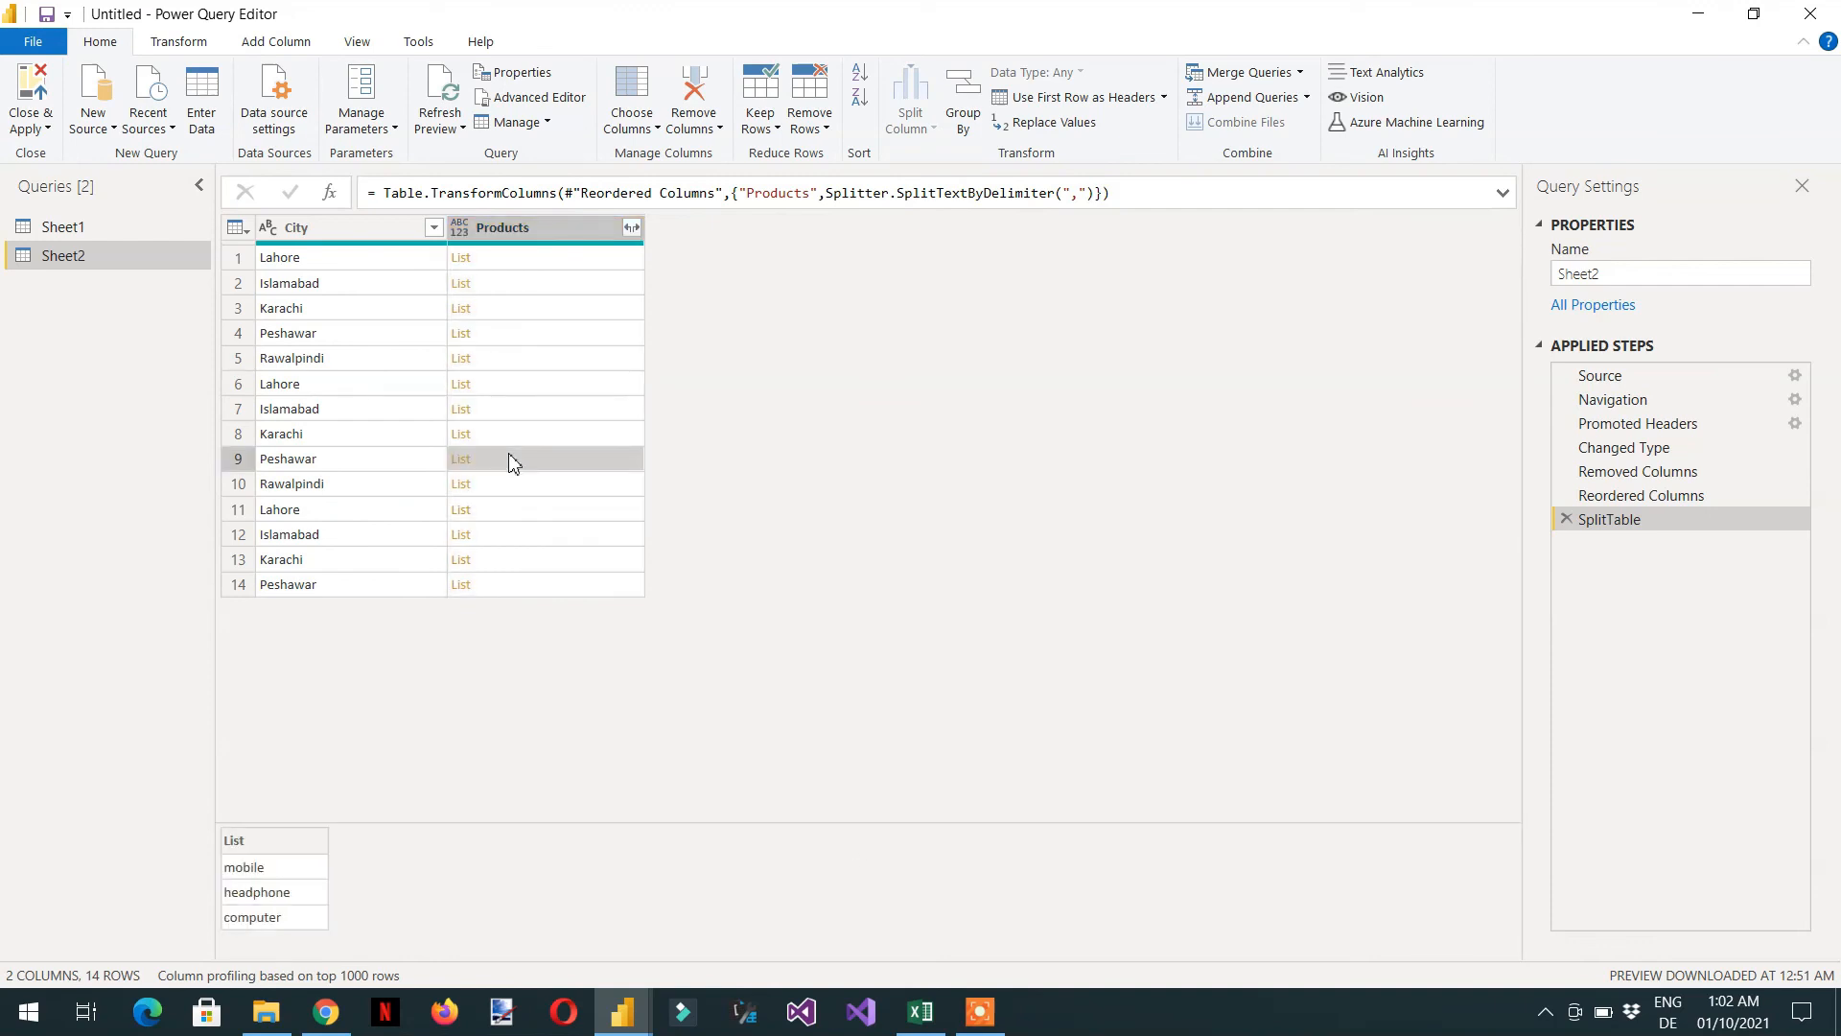
pyautogui.click(518, 387)
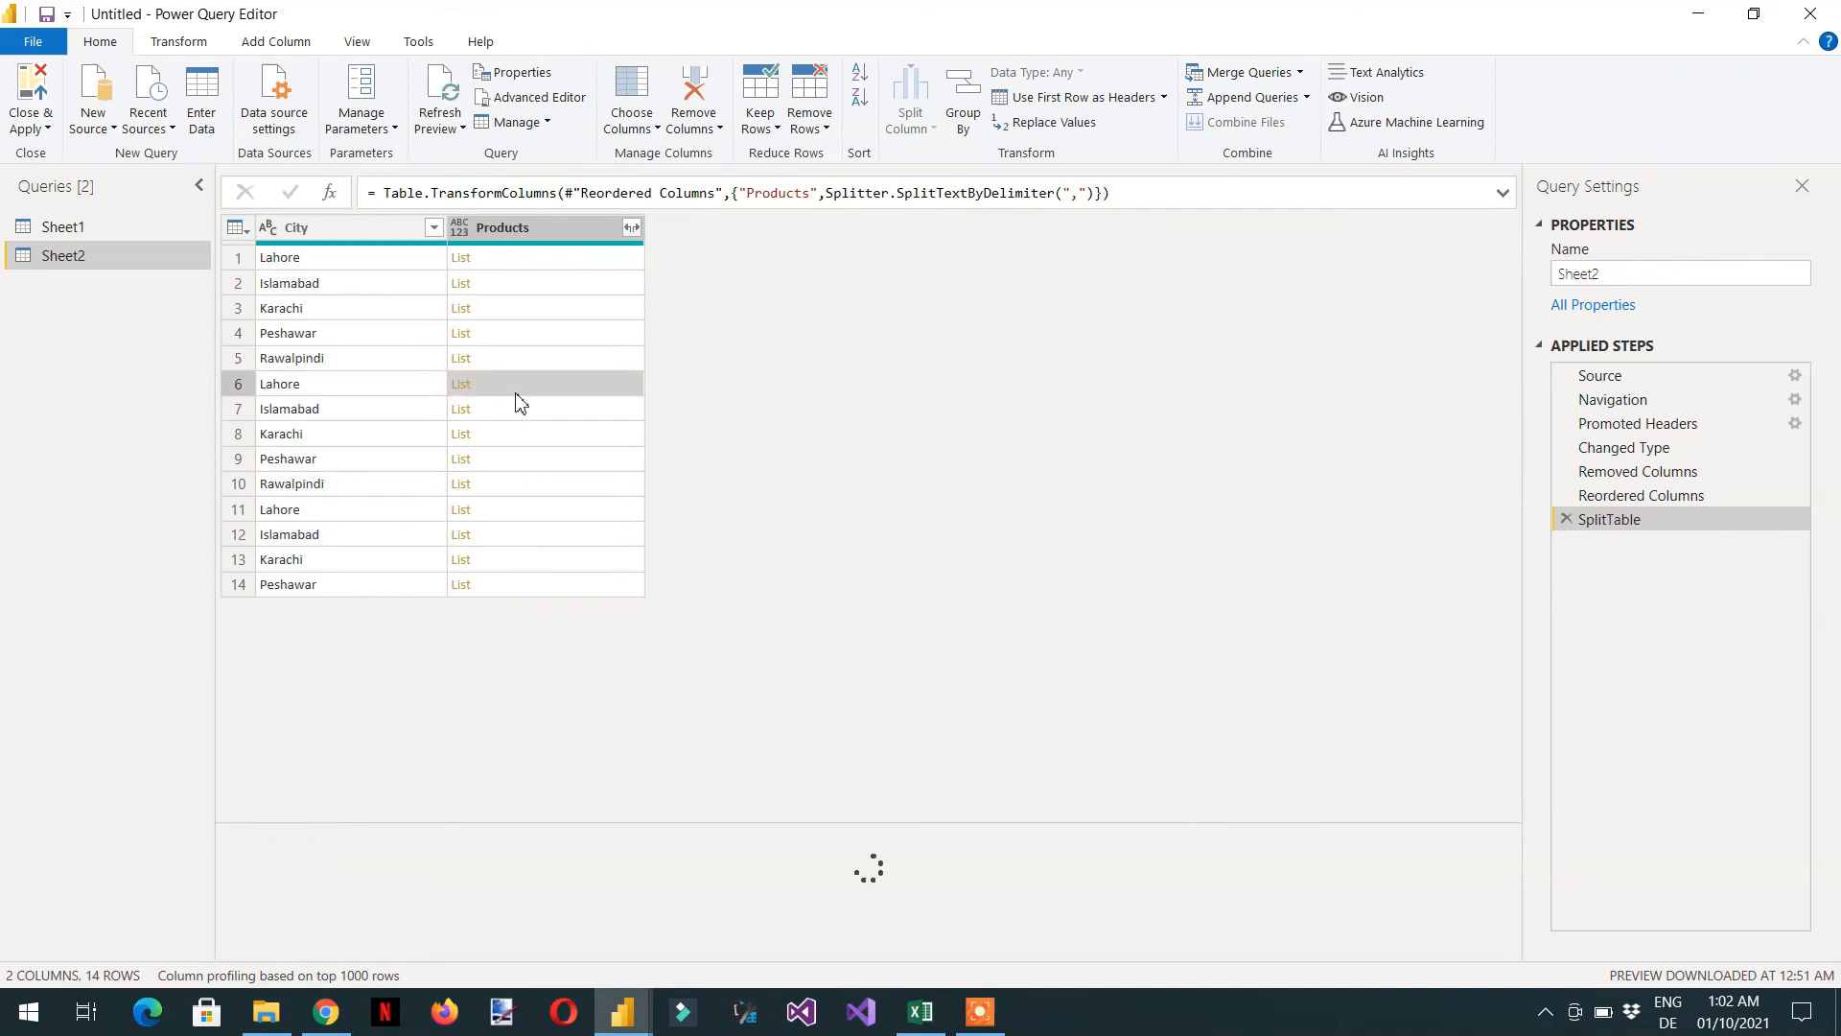
pyautogui.click(633, 229)
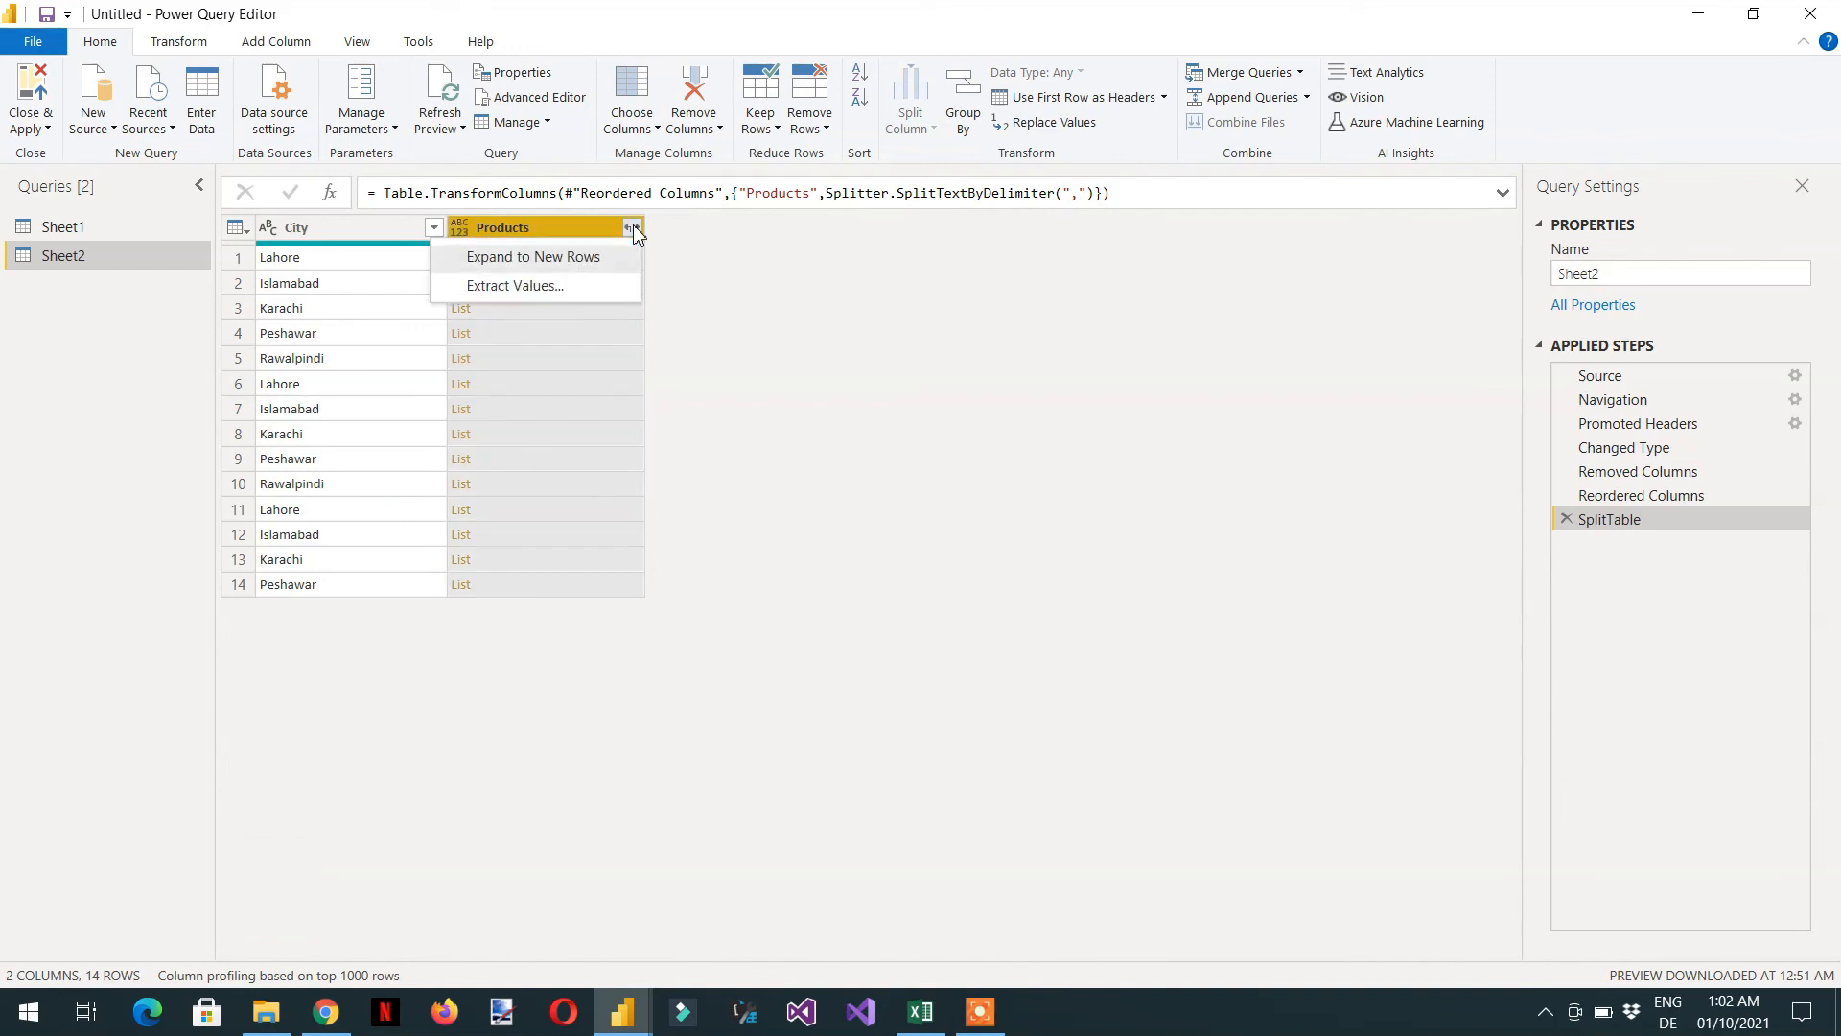
pyautogui.click(582, 271)
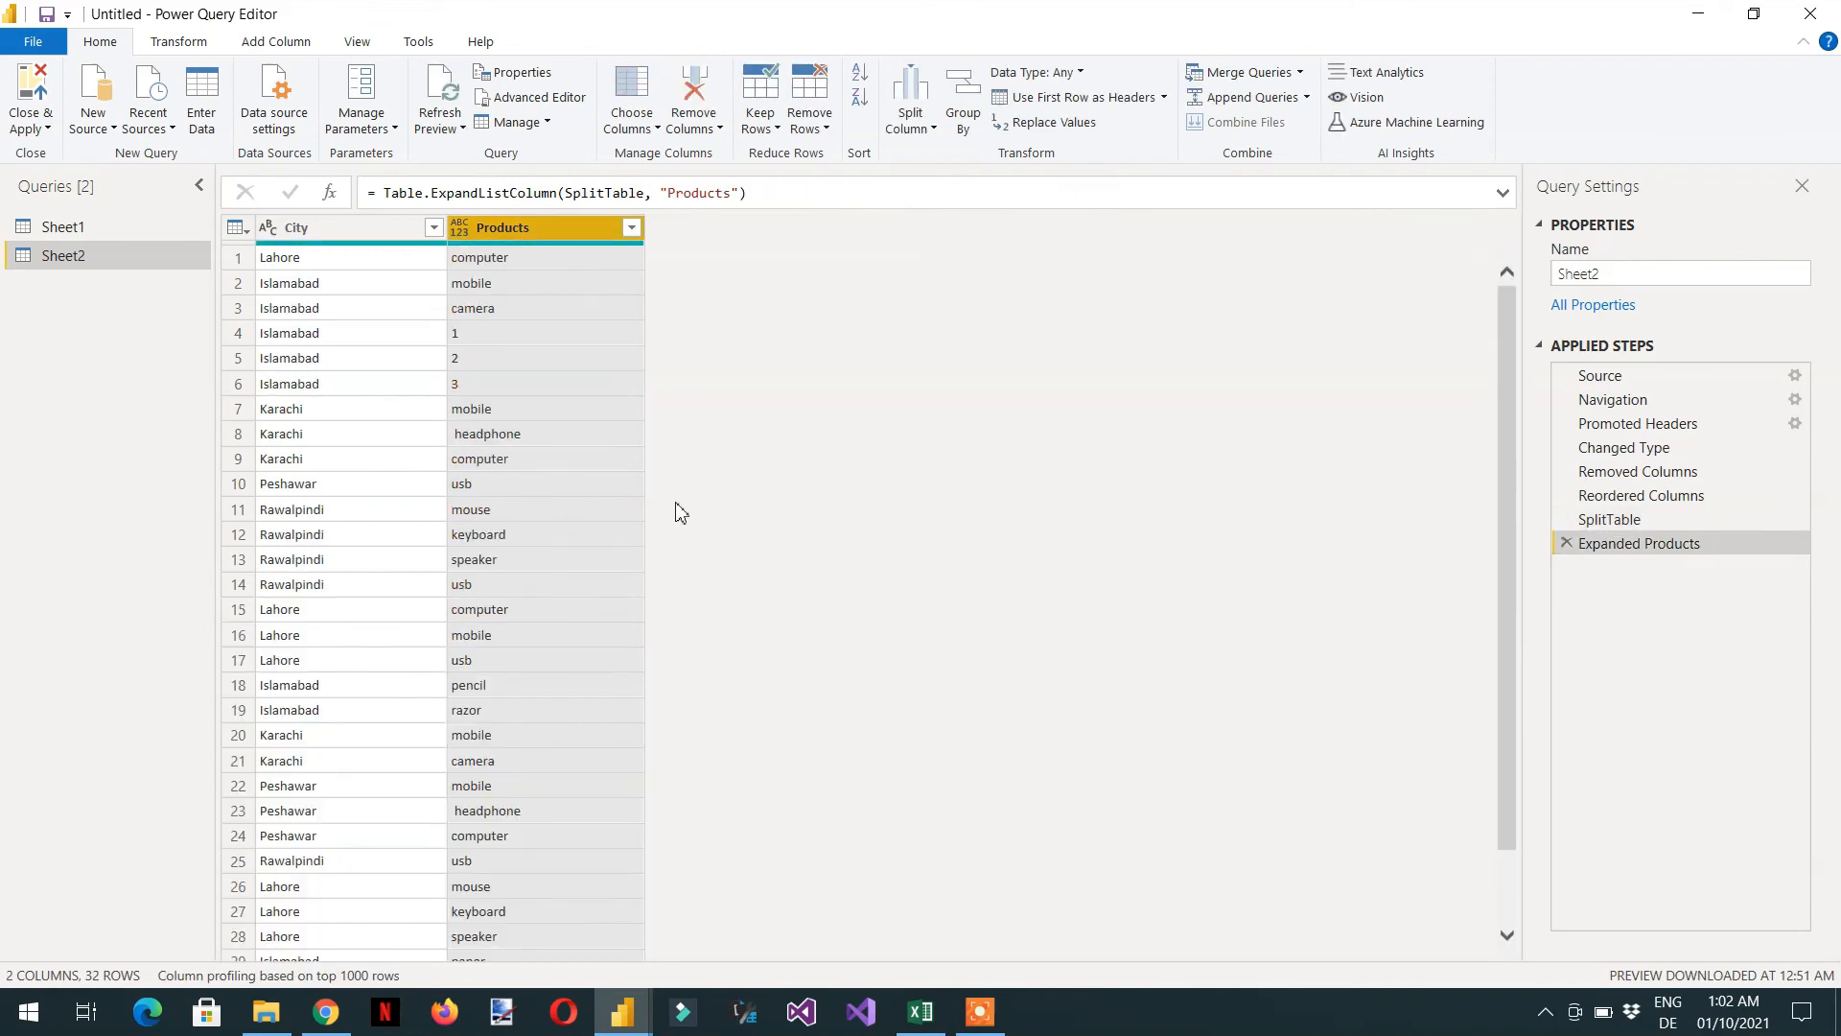
pyautogui.click(434, 228)
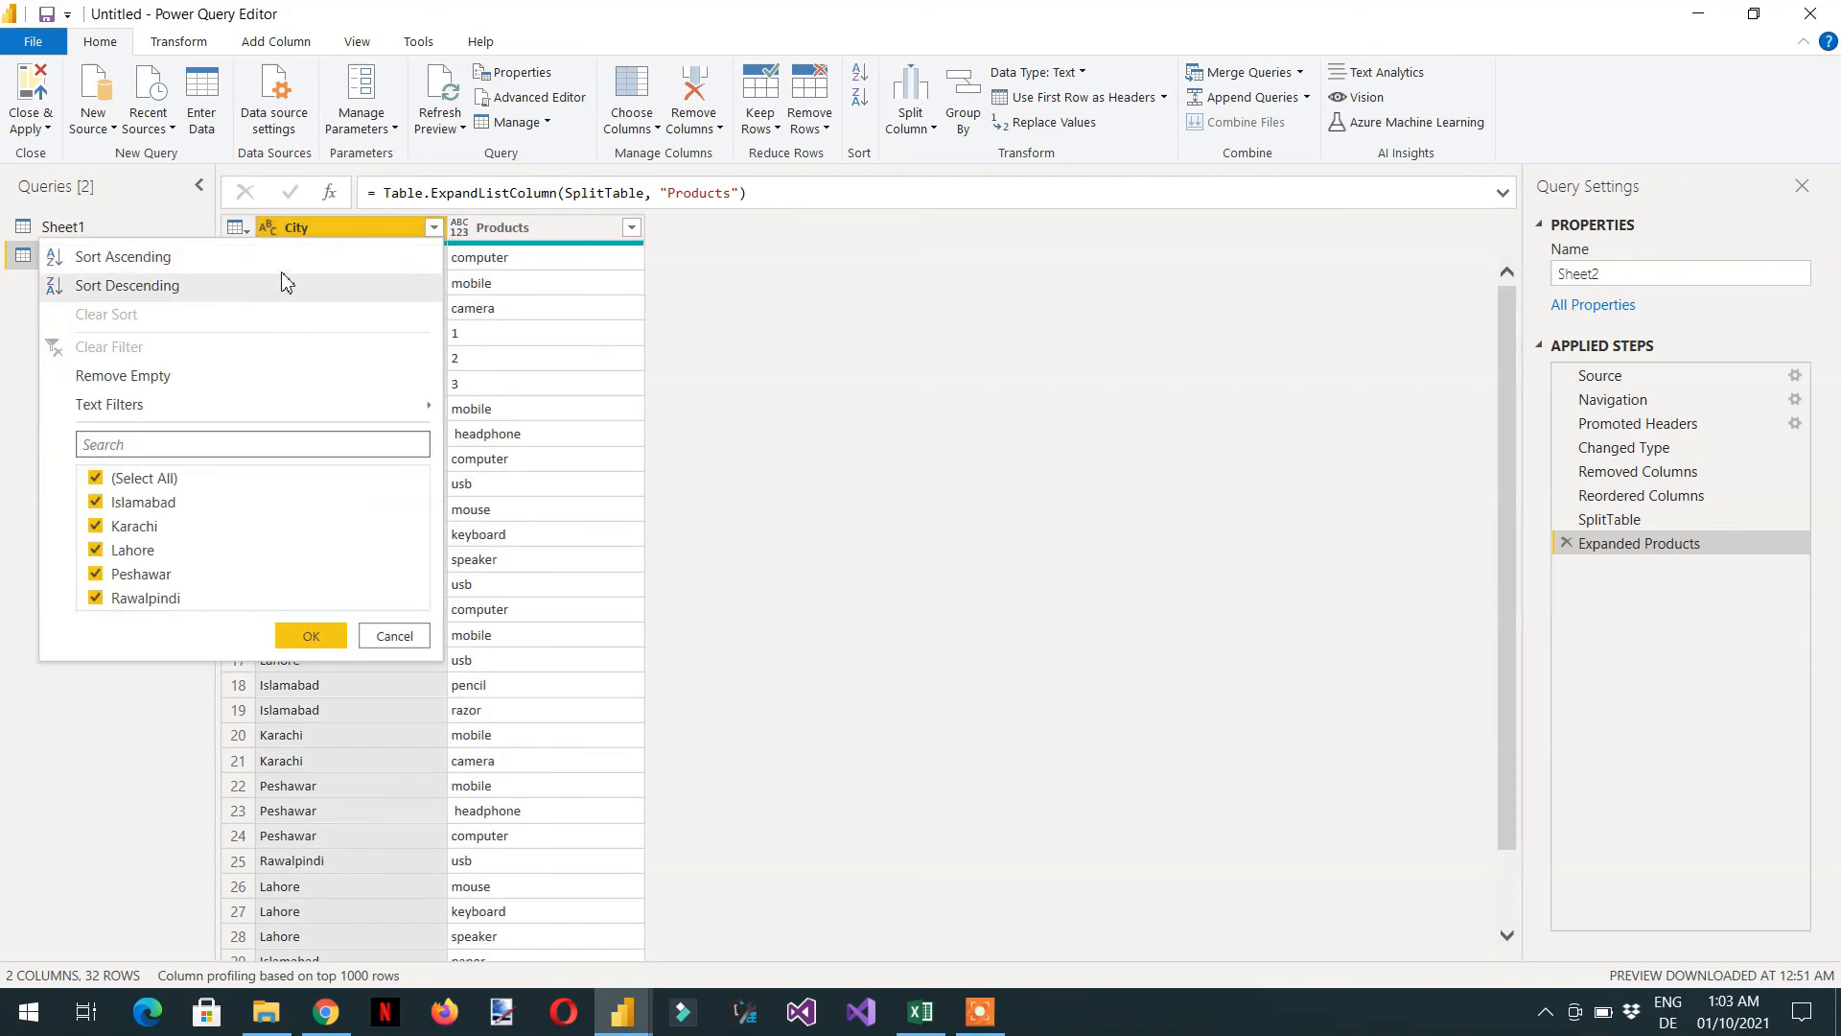
pyautogui.click(285, 270)
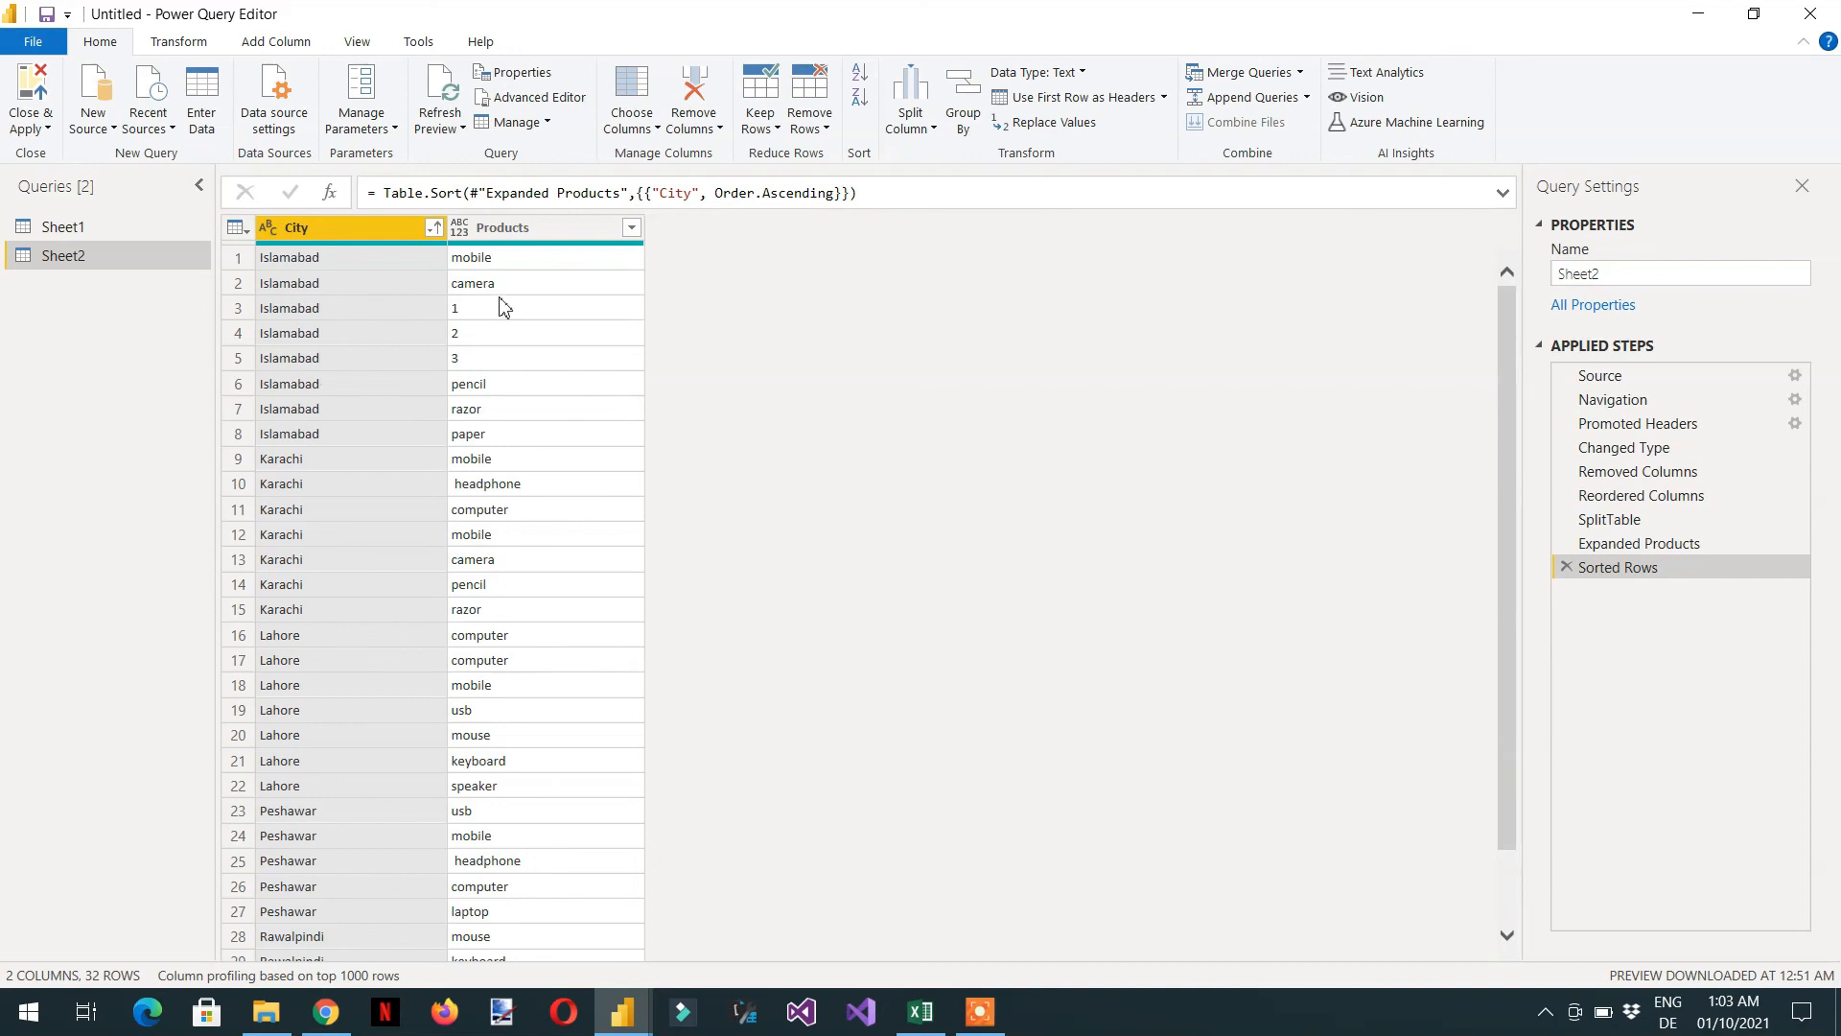
# - Switch to the Excel workbook, append ",4,5,6,7,8" to the Products entry in C3 and save the file
pyautogui.click(921, 1011)
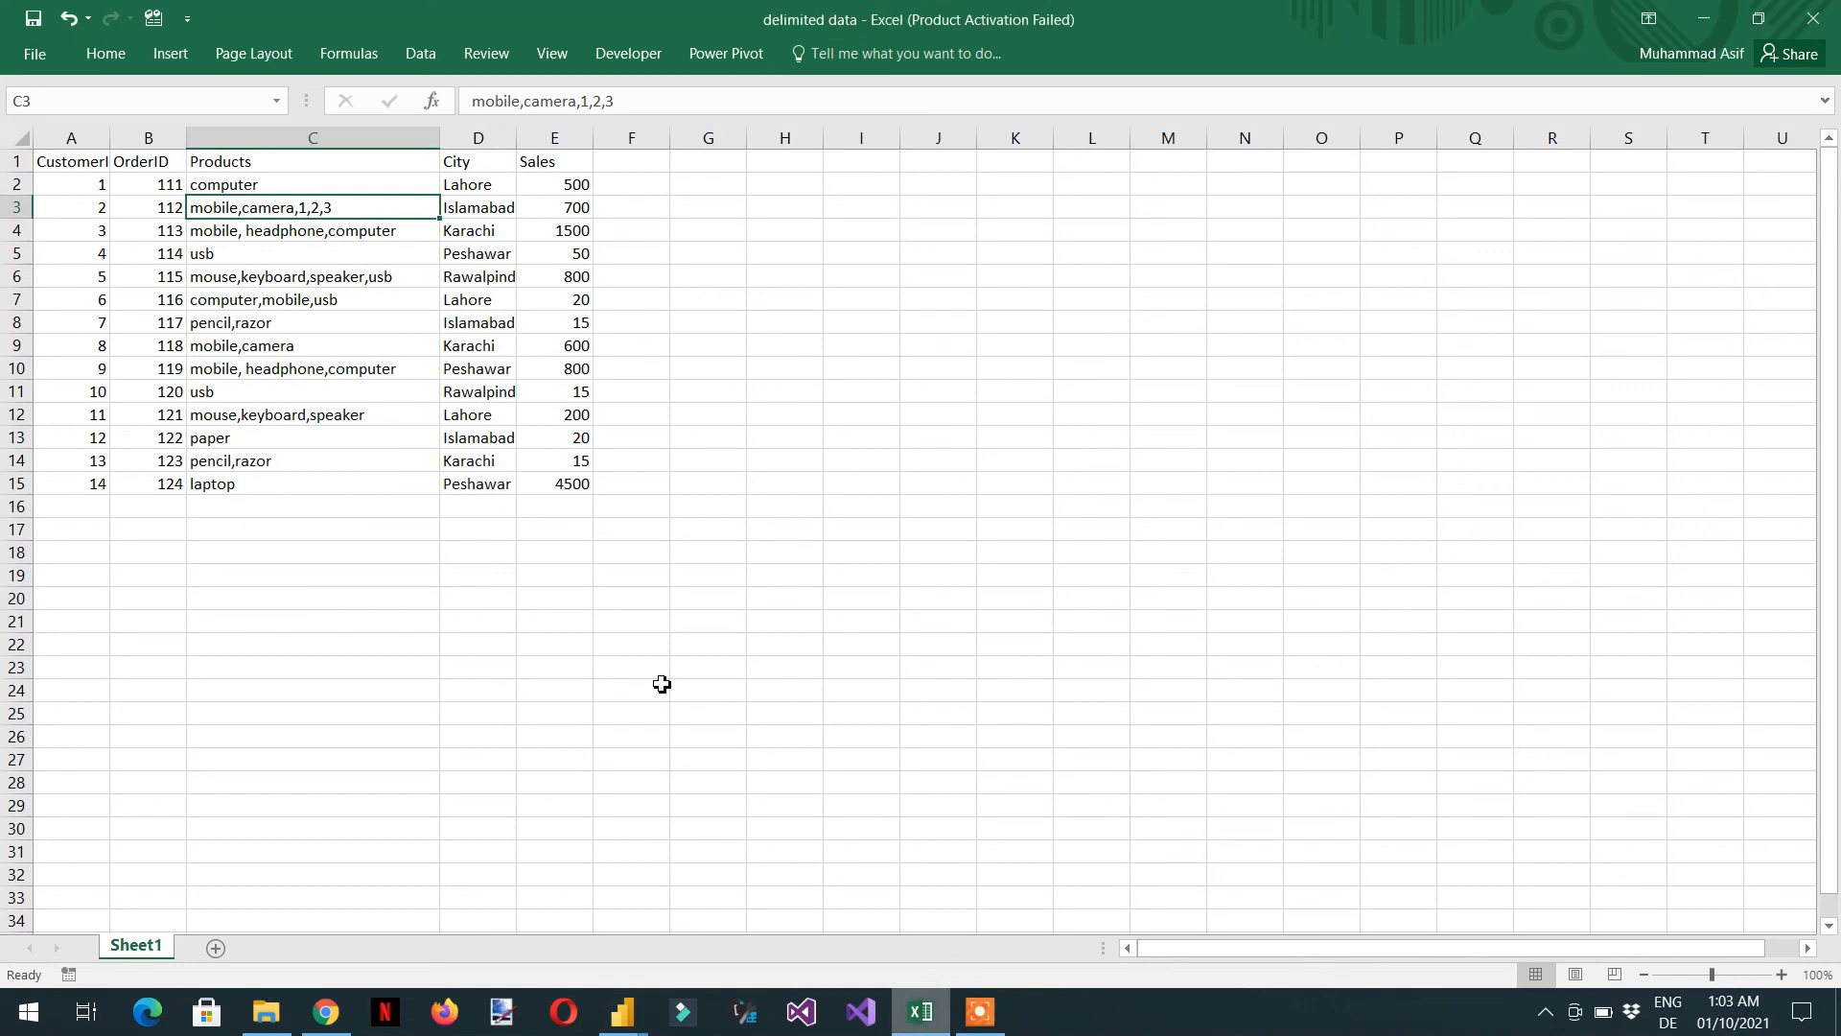
pyautogui.doubleClick(374, 206)
pyautogui.write(',4,5,6,7,8')
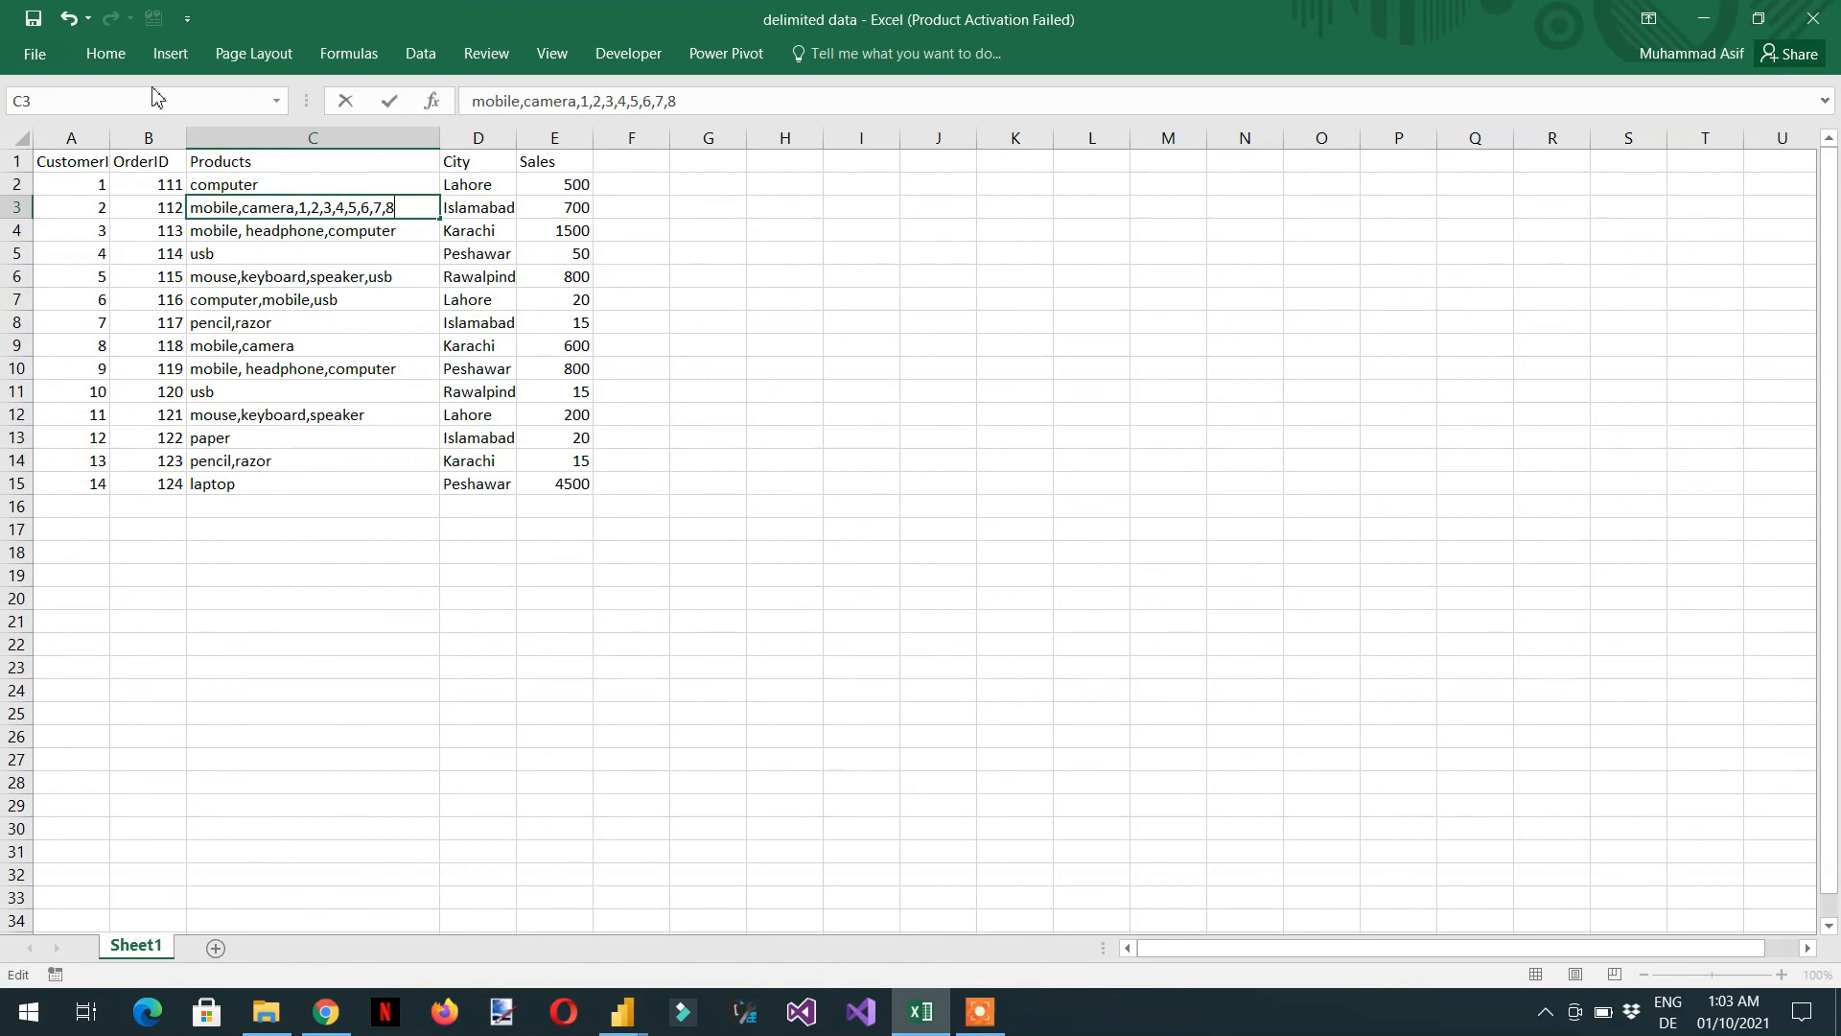
pyautogui.click(35, 18)
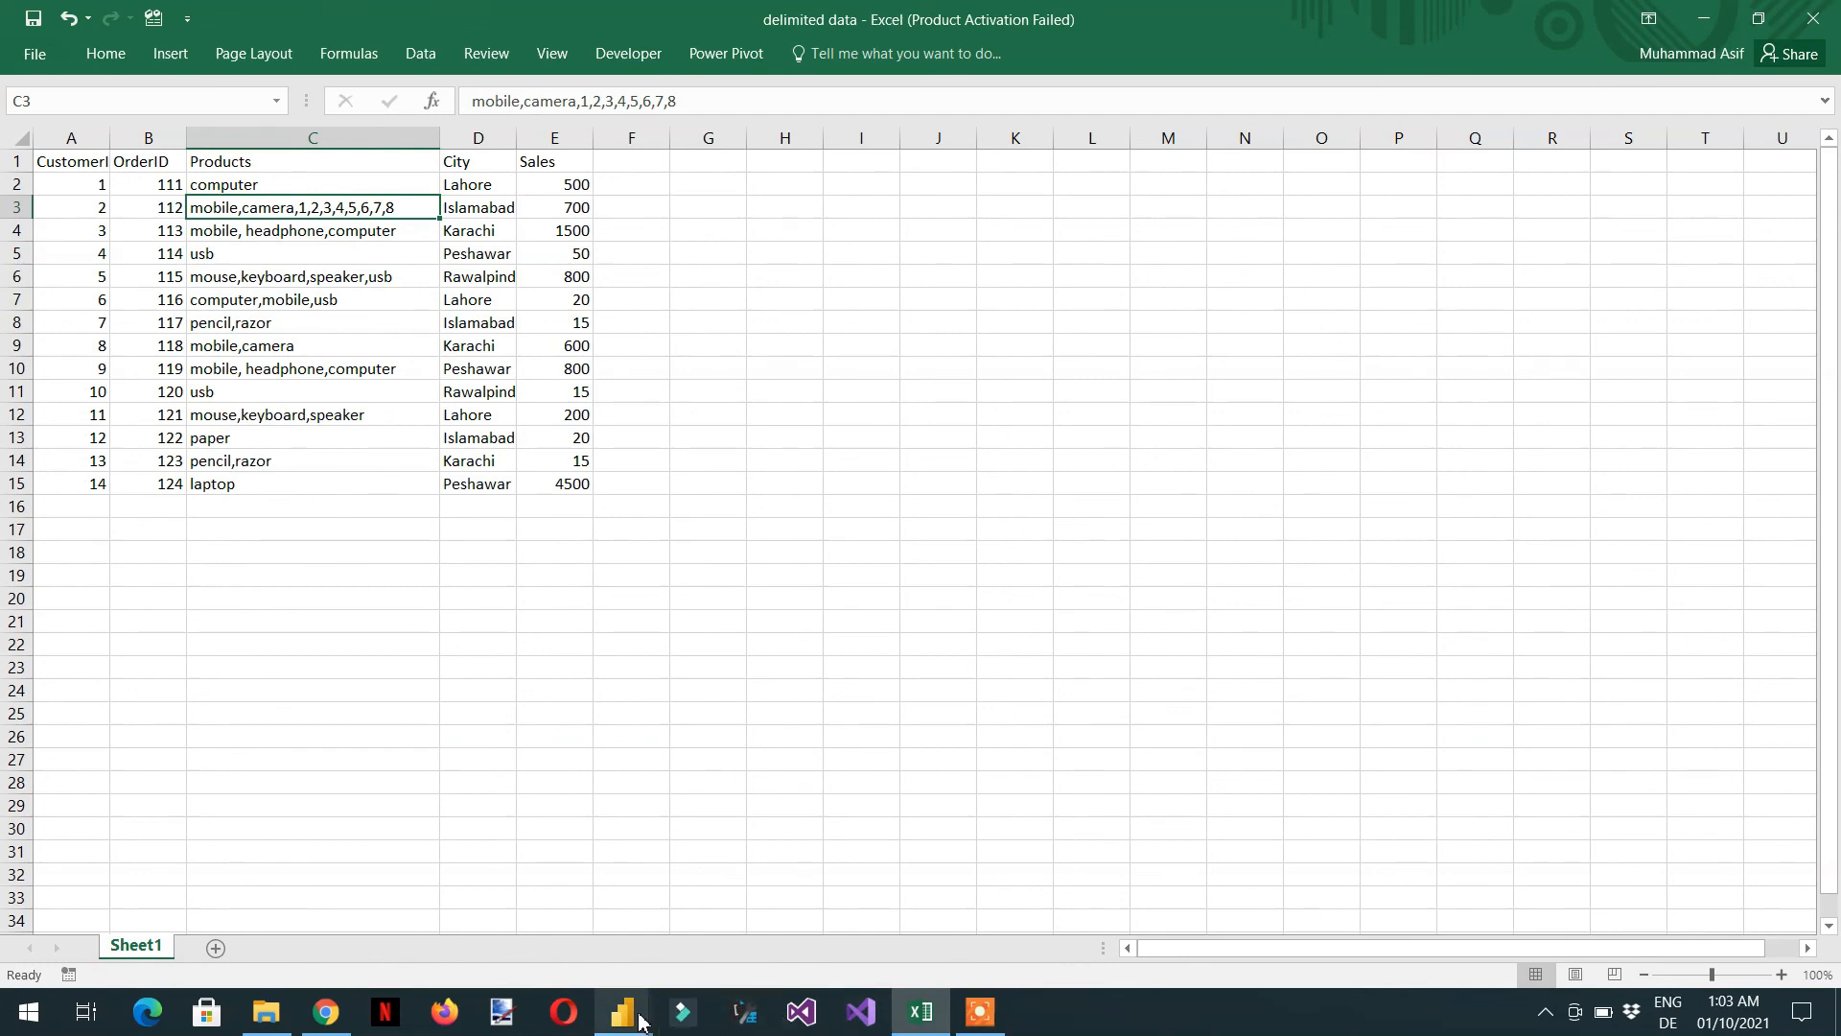
# - Return to the Power Query Editor and refresh the preview of the Sheet2 query
pyautogui.moveTo(625, 1014)
pyautogui.click(805, 934)
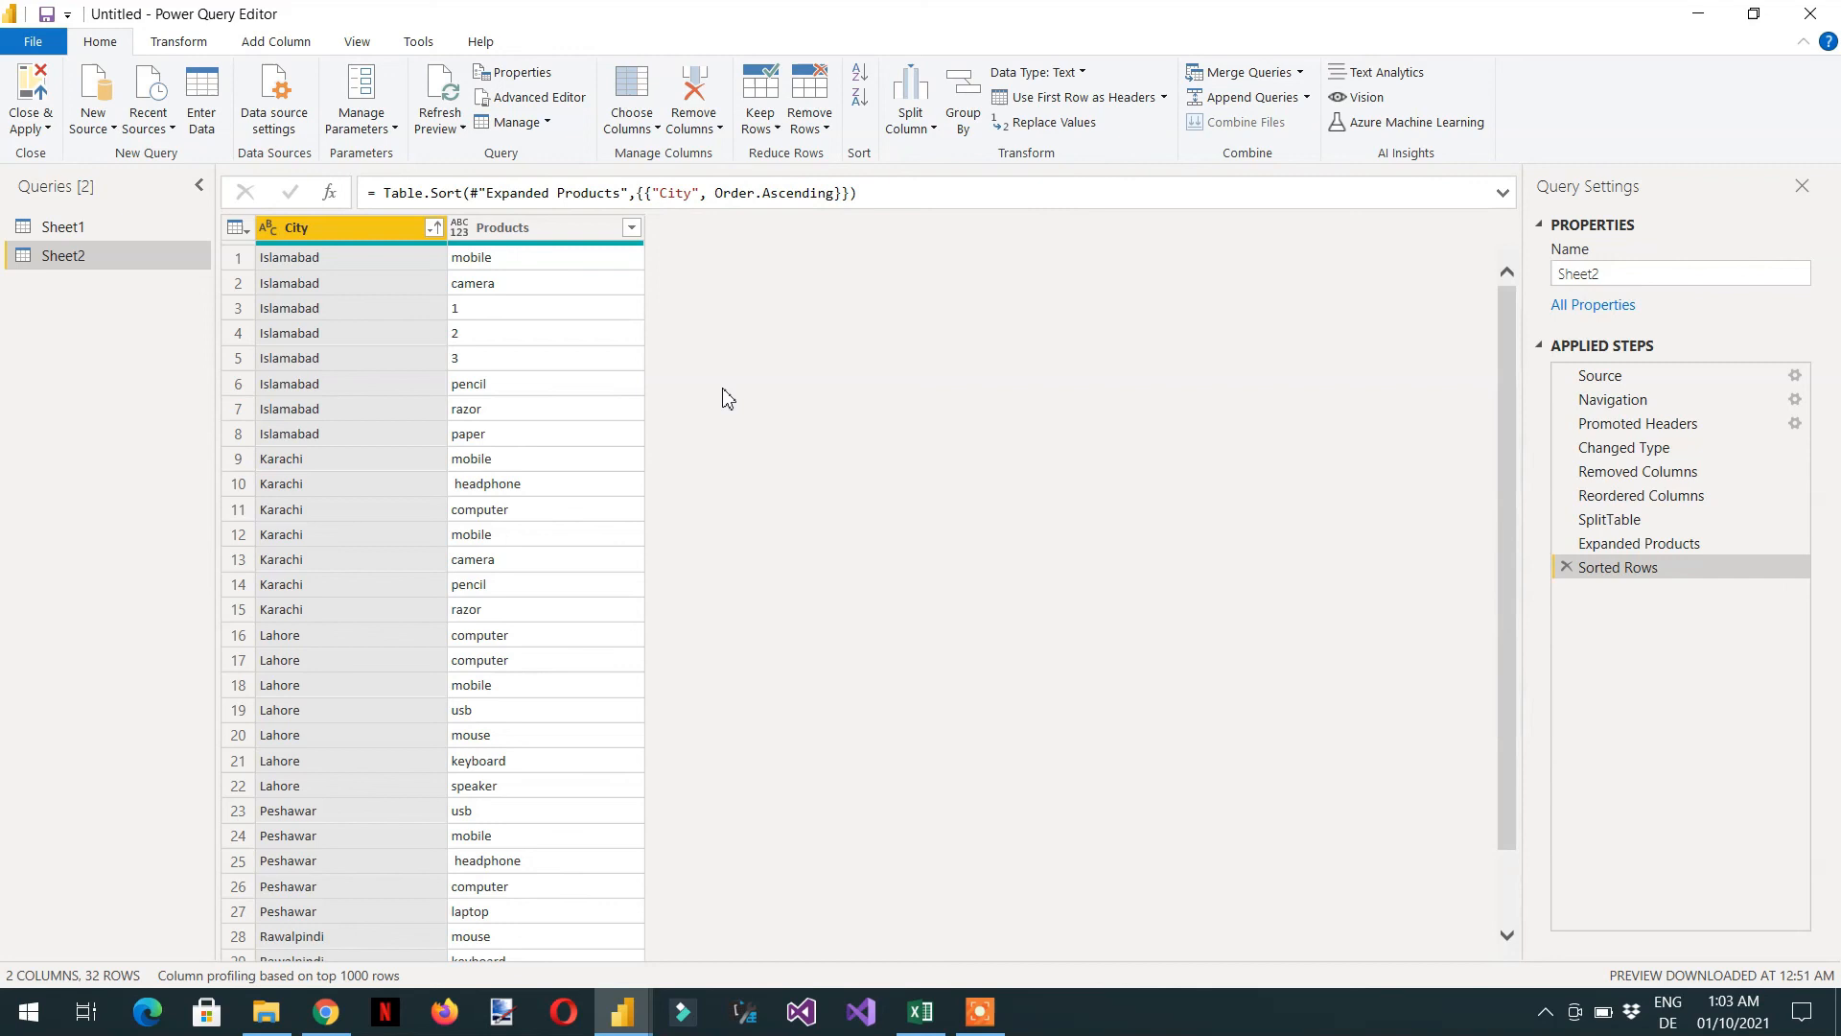
pyautogui.click(459, 127)
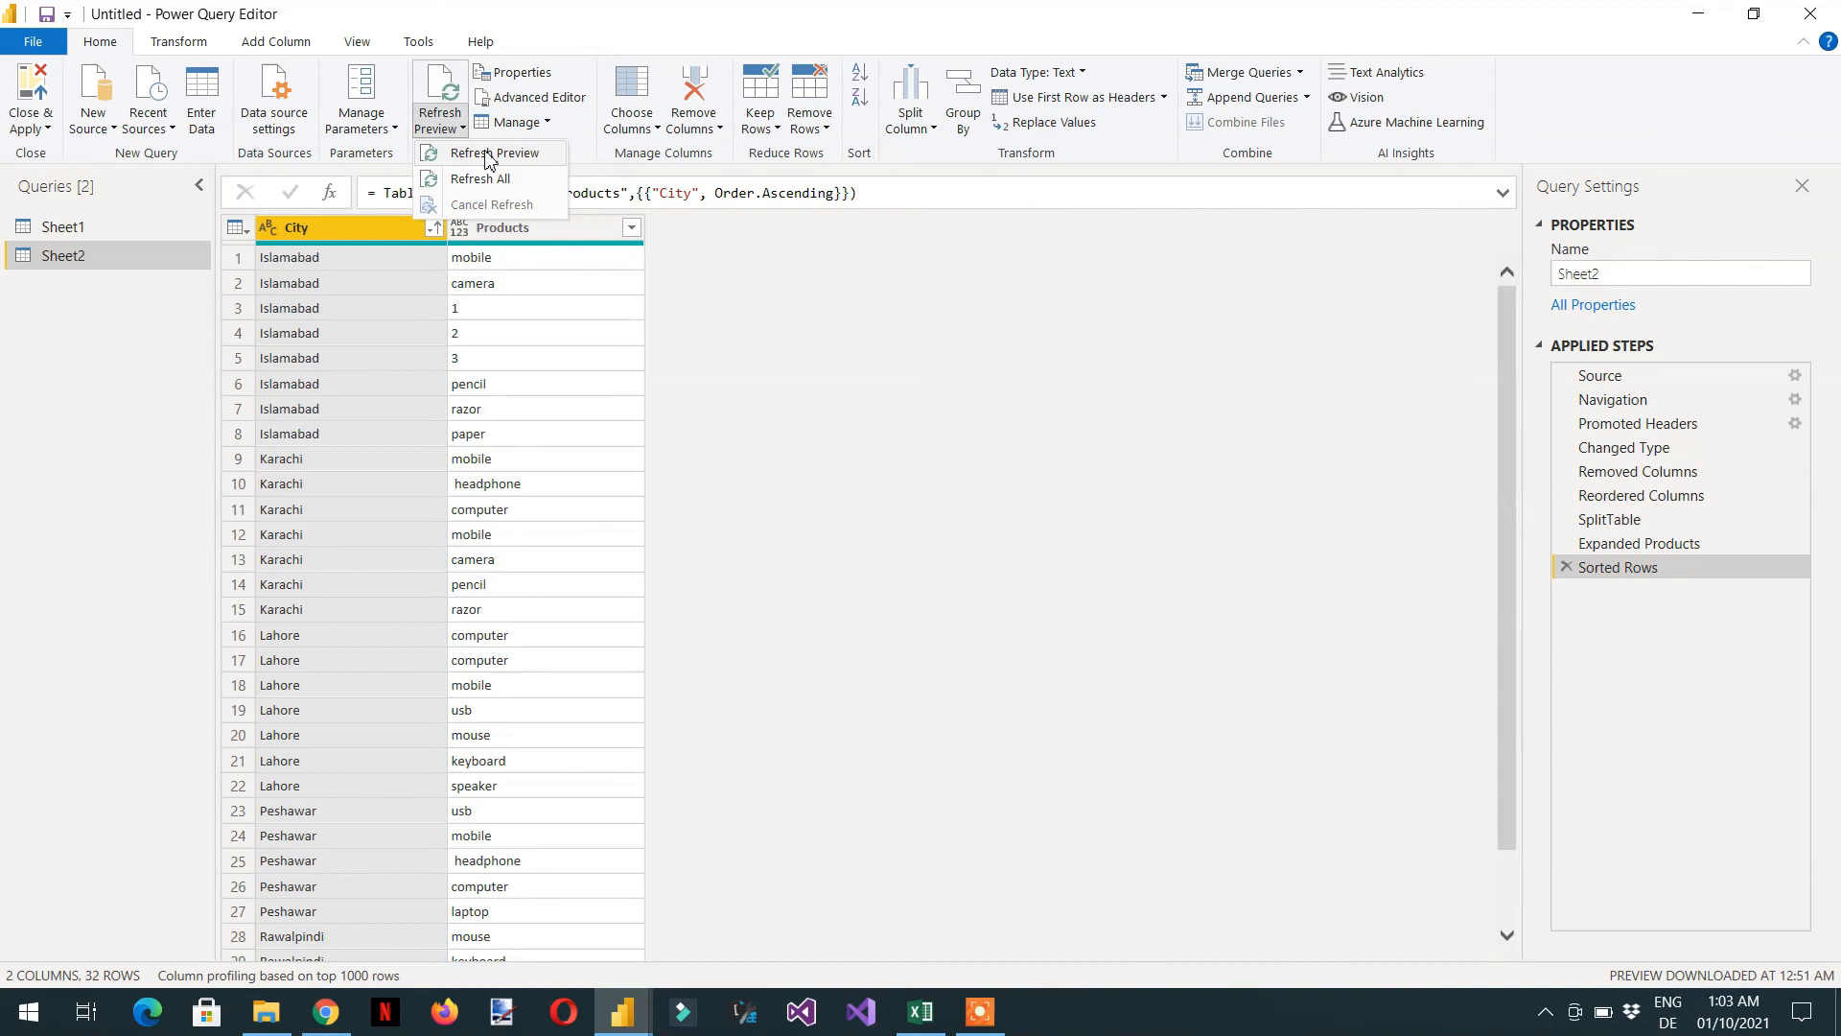
pyautogui.click(490, 155)
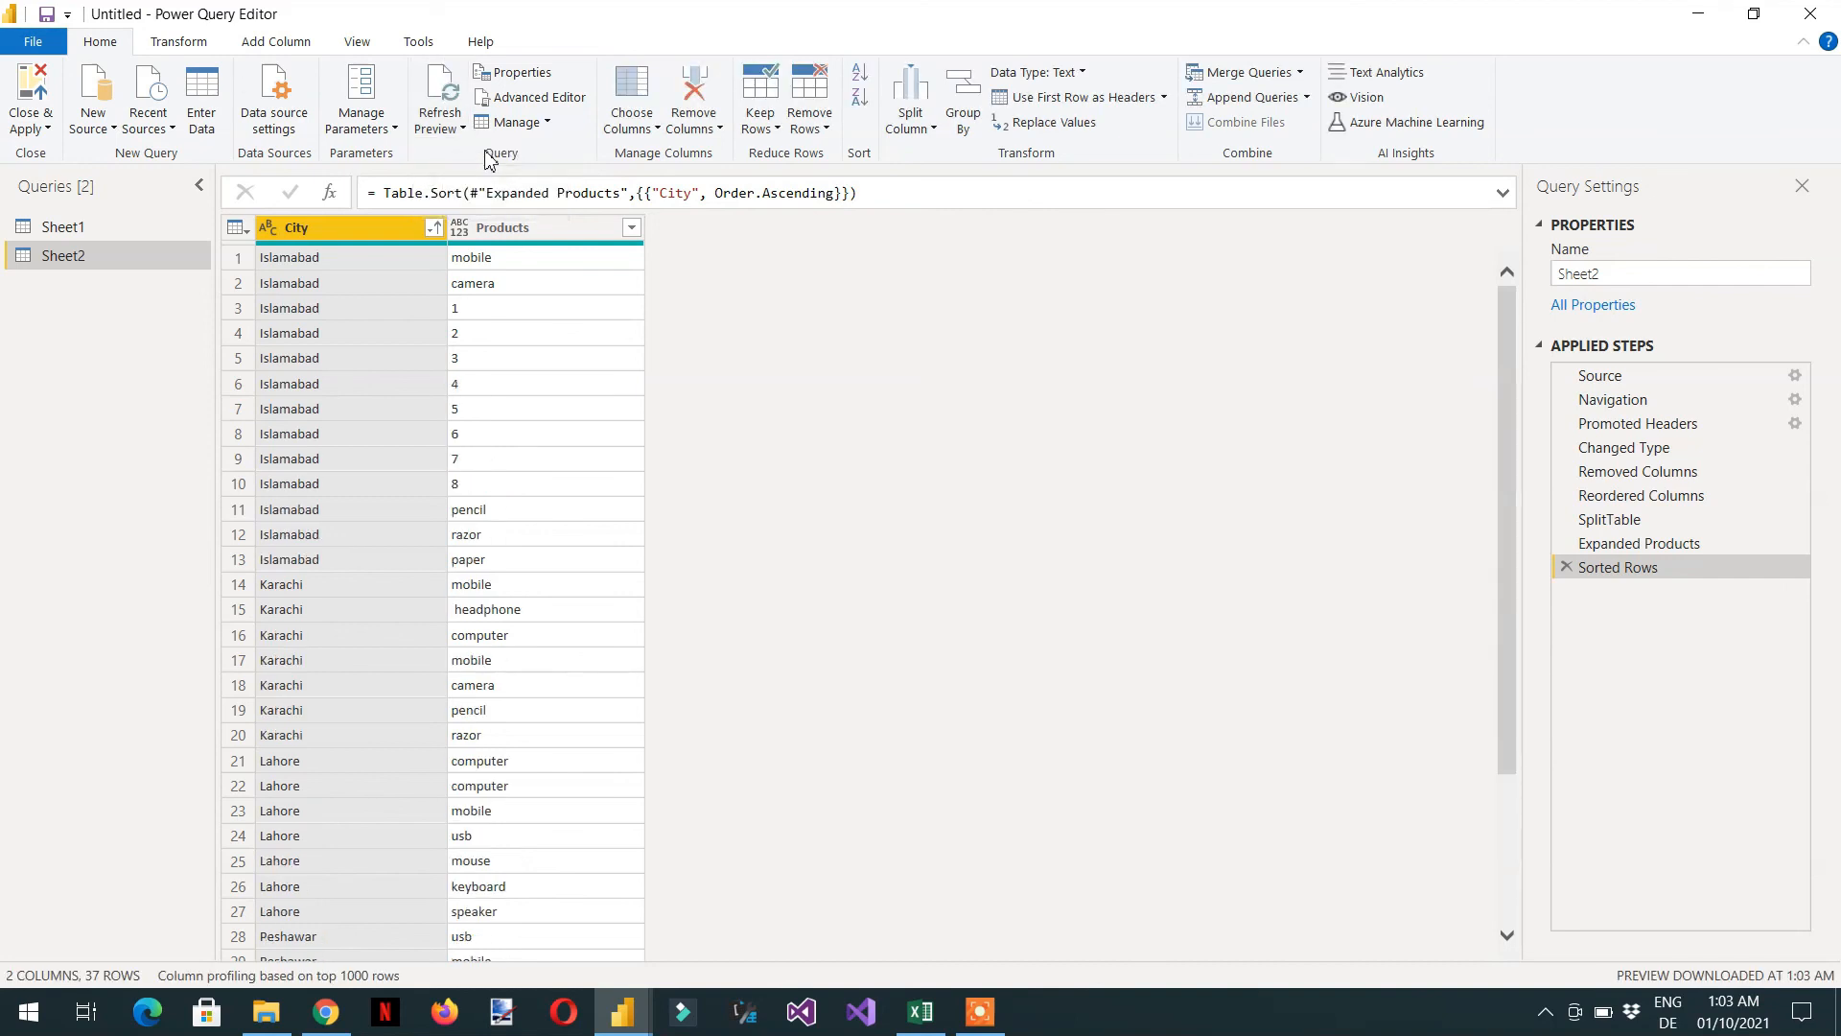